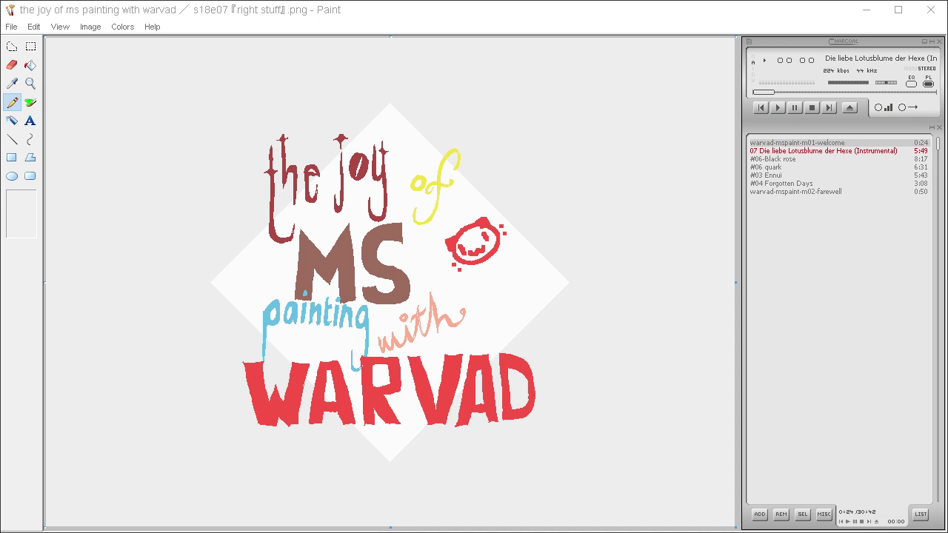
Raise the system volume to 66.
key(XF86AudioRaiseVolume)
key(XF86AudioRaiseVolume)
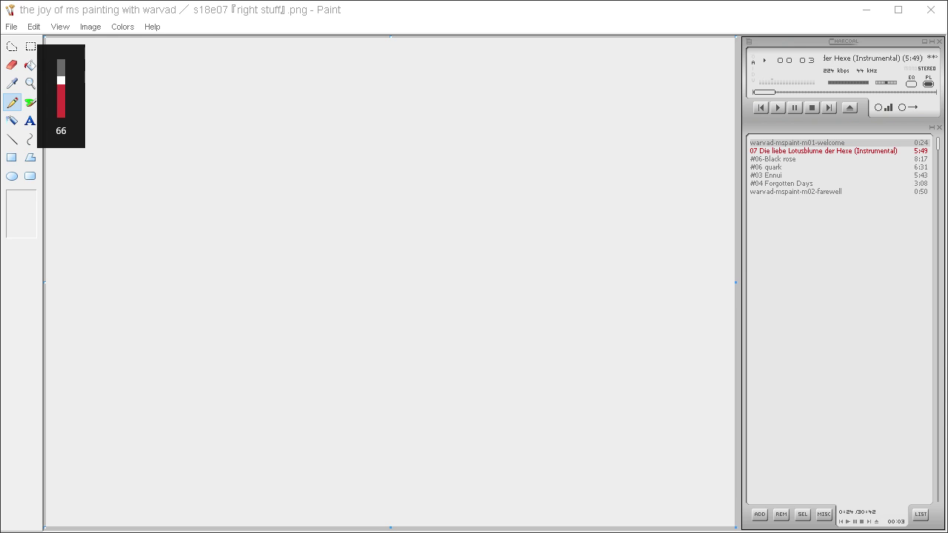
Mix a custom crimson of about red 206, green 11, blue 60 and fill the whole canvas with it.
click(123, 27)
click(133, 43)
click(531, 358)
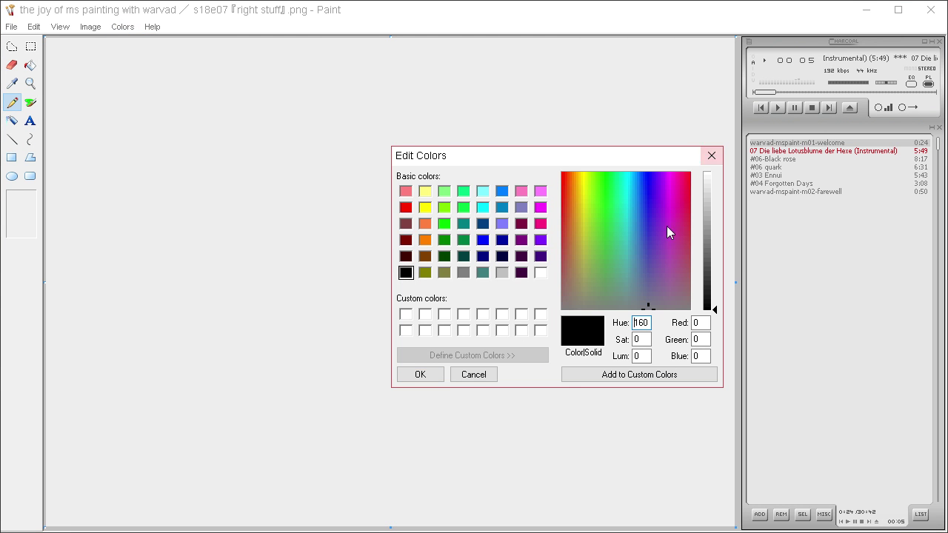
click(667, 228)
click(682, 183)
click(713, 235)
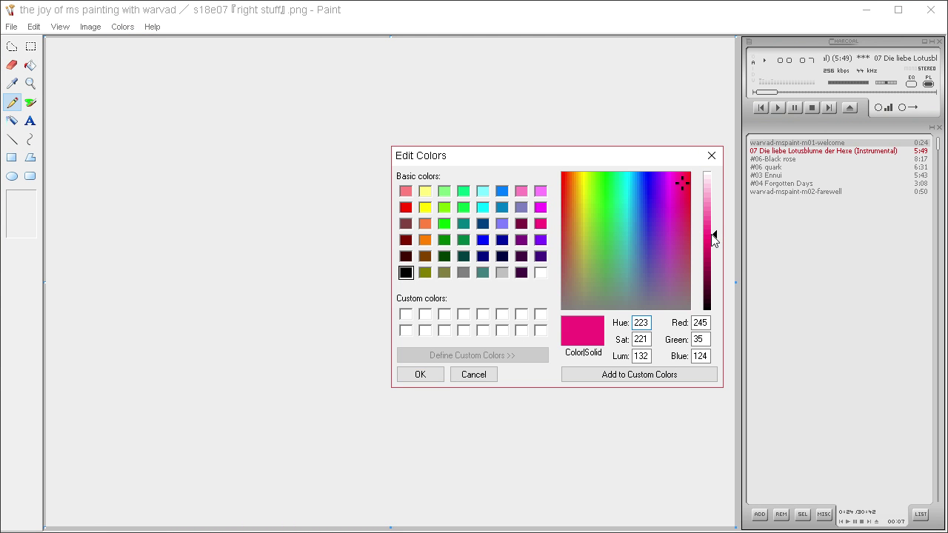
mouse_move(713, 237)
mouse_down()
mouse_move(713, 269)
mouse_move(714, 254)
mouse_up()
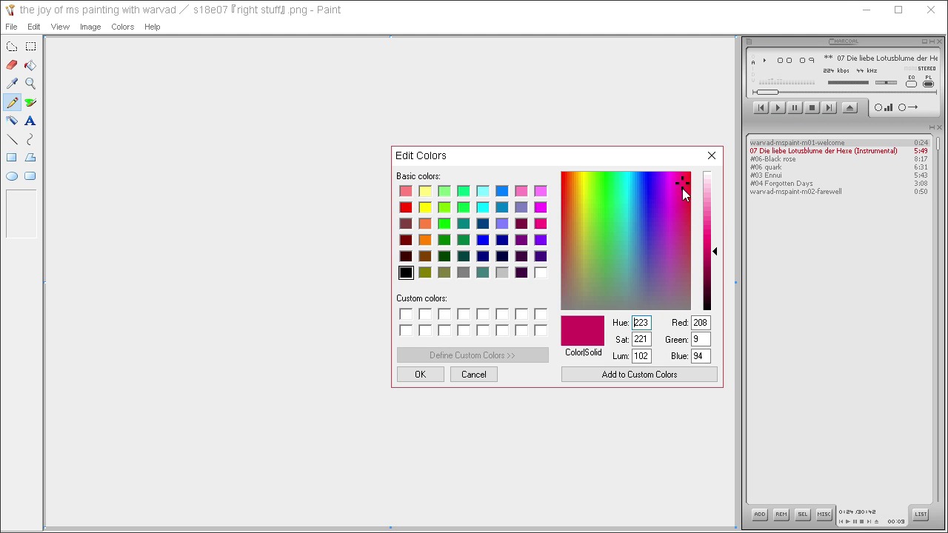
drag(684, 175, 686, 192)
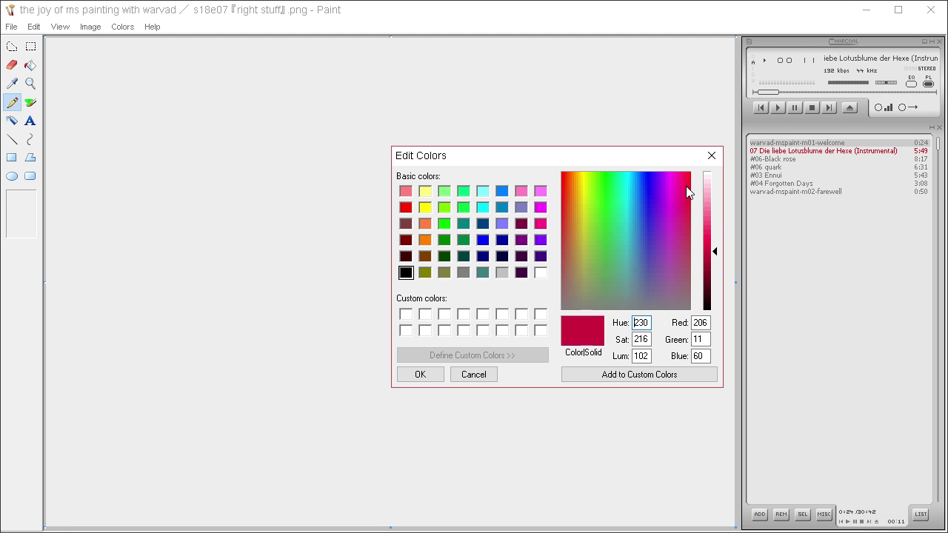
click(417, 372)
click(30, 65)
click(92, 77)
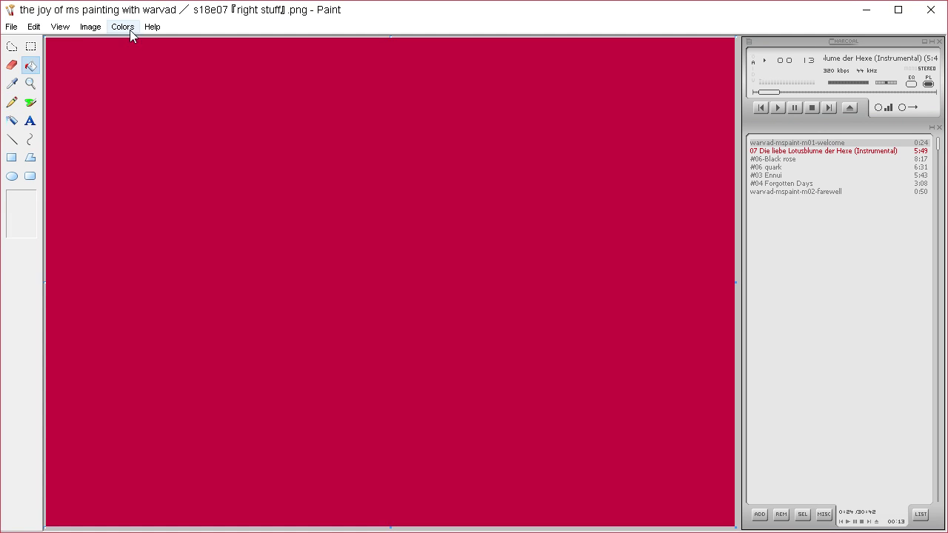
Change the drawing colour to pure white and fill the whole canvas with it.
click(128, 28)
click(139, 42)
click(546, 359)
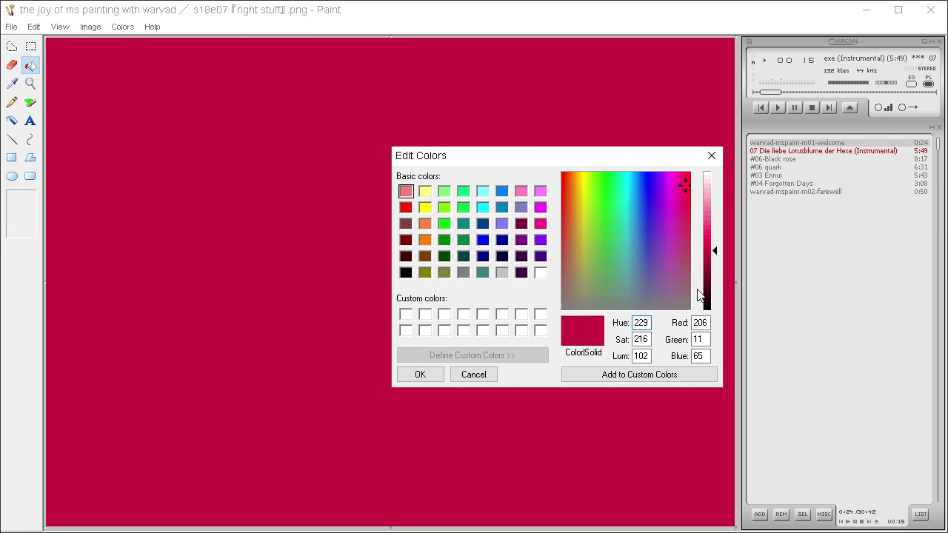
drag(673, 176, 669, 172)
drag(713, 178, 712, 172)
click(430, 378)
click(447, 369)
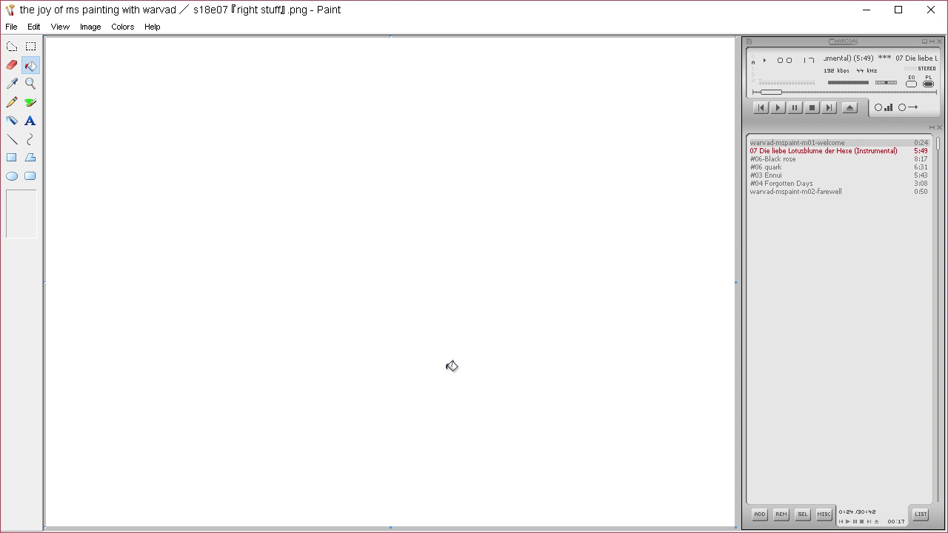
Set the drawing colour to a custom crimson pink with hue 230, saturation 204 and luminance 144.
click(122, 26)
click(137, 42)
click(523, 355)
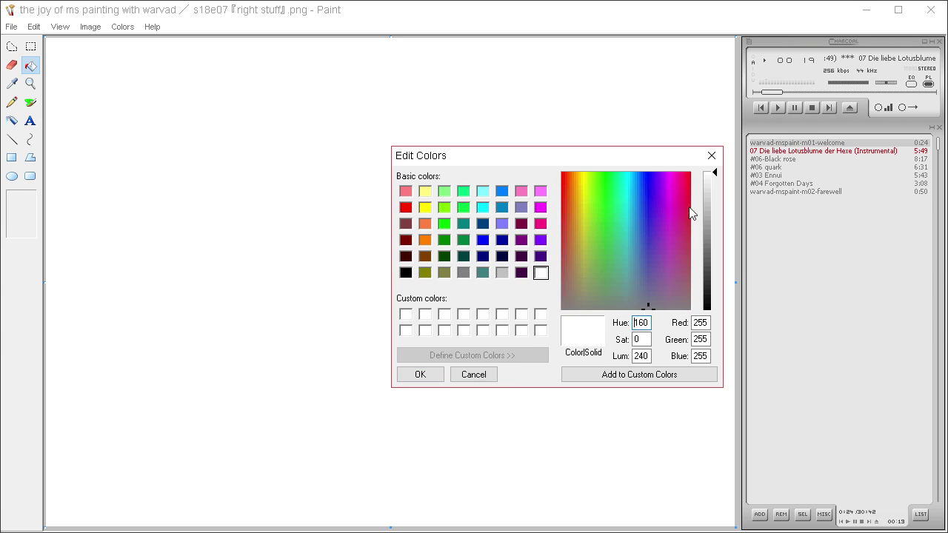
click(683, 192)
drag(713, 247, 714, 232)
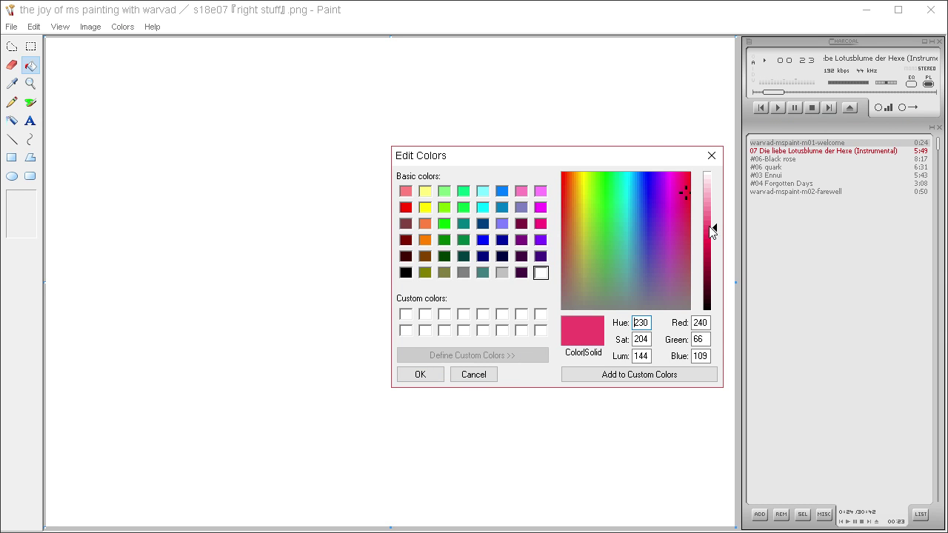
click(420, 375)
click(12, 102)
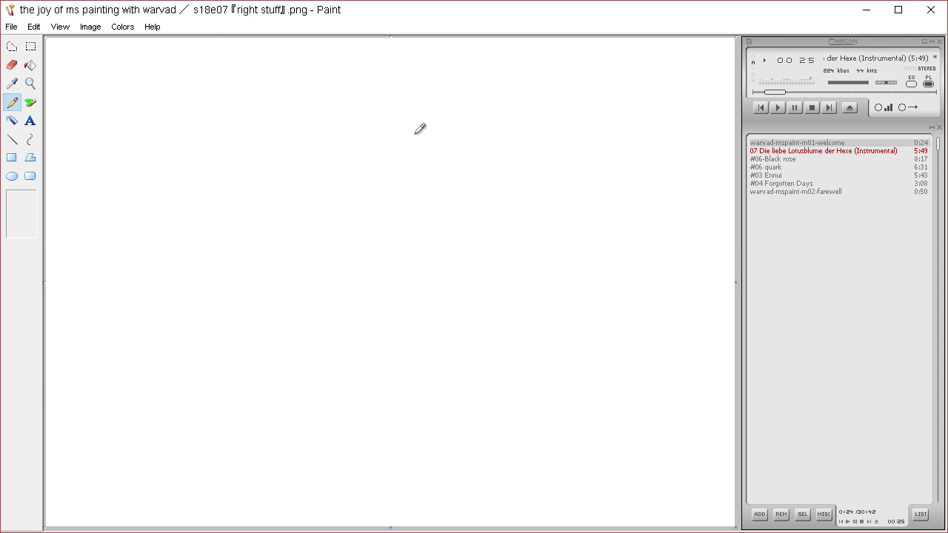
click(123, 27)
click(145, 43)
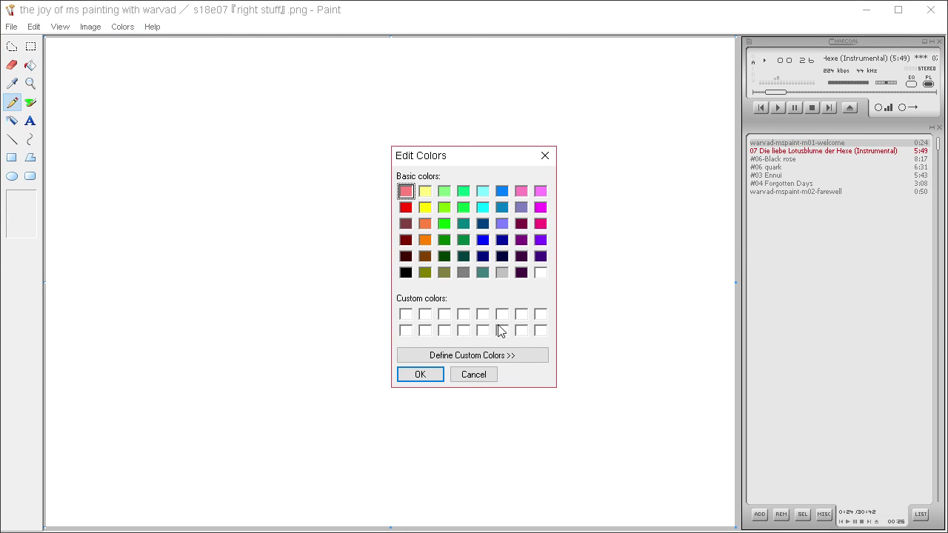
click(426, 376)
Paint a long curved stroke and a tall pointed loop crossing it in the canvas's upper-left area with the medium square brush.
click(31, 103)
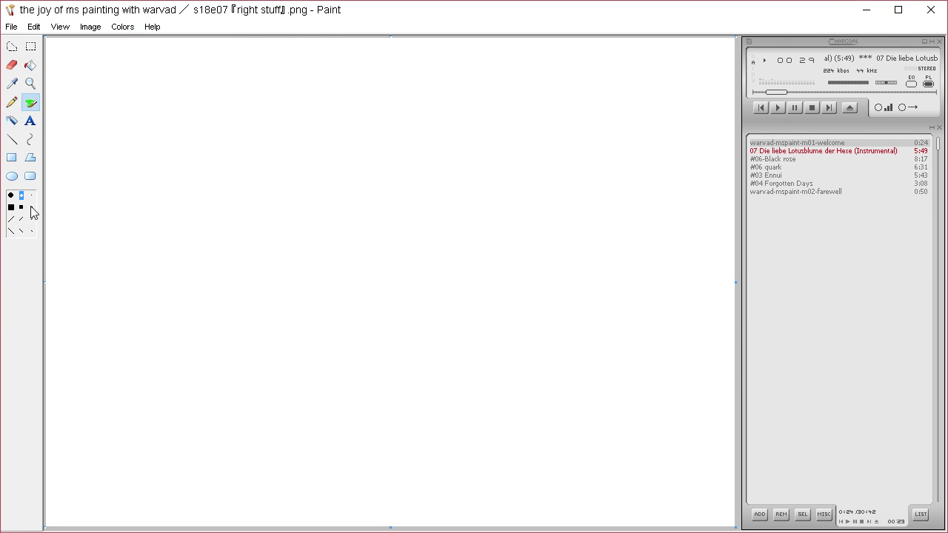
click(22, 207)
mouse_move(53, 173)
mouse_down()
mouse_move(84, 141)
mouse_move(214, 276)
mouse_up()
mouse_move(190, 206)
mouse_down()
mouse_move(167, 77)
mouse_move(153, 245)
mouse_up()
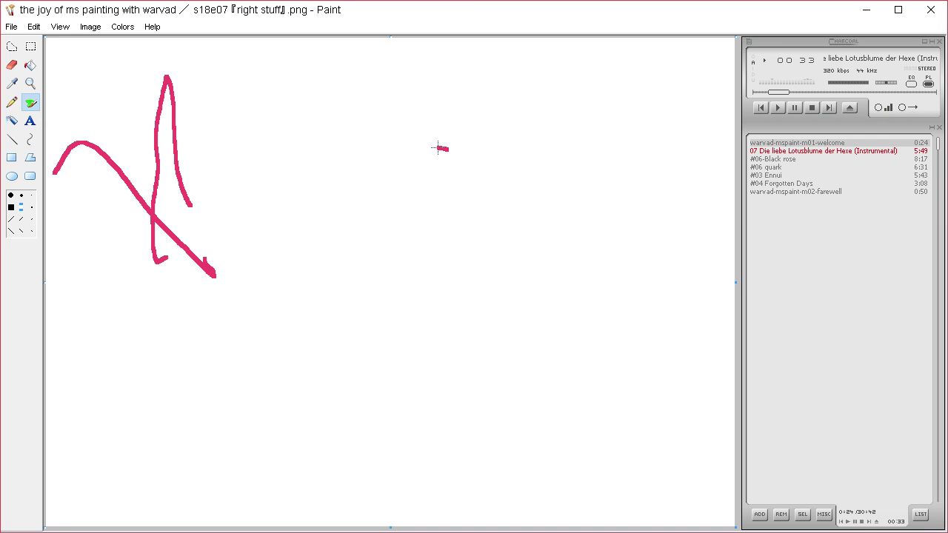
Sketch a cat face with a large and a smaller round eye, slit pupils, triangular lashes, and a small nose and mouth between them.
mouse_move(437, 147)
mouse_down()
mouse_move(364, 183)
mouse_move(378, 243)
mouse_move(426, 257)
mouse_move(493, 244)
mouse_move(506, 205)
mouse_up()
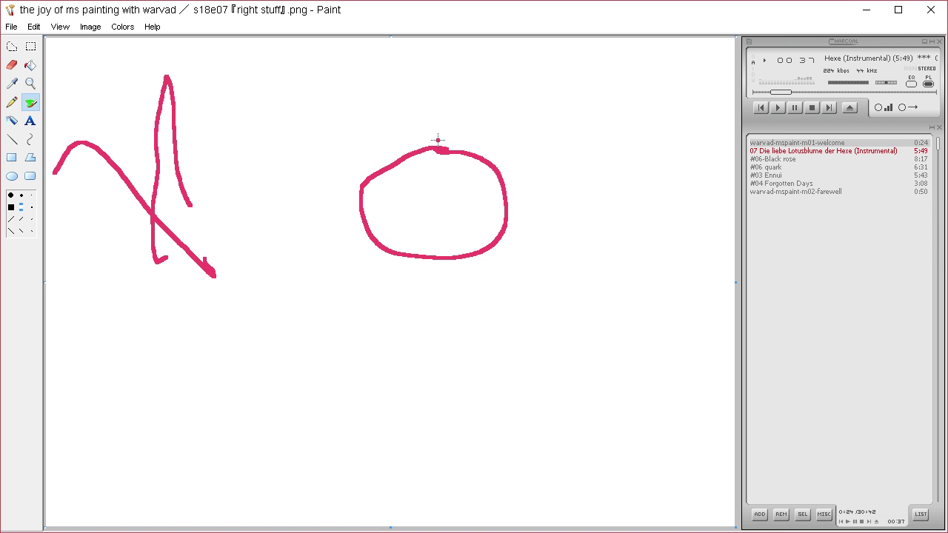
mouse_move(386, 254)
mouse_down()
mouse_move(410, 294)
mouse_move(435, 255)
mouse_move(460, 287)
mouse_up()
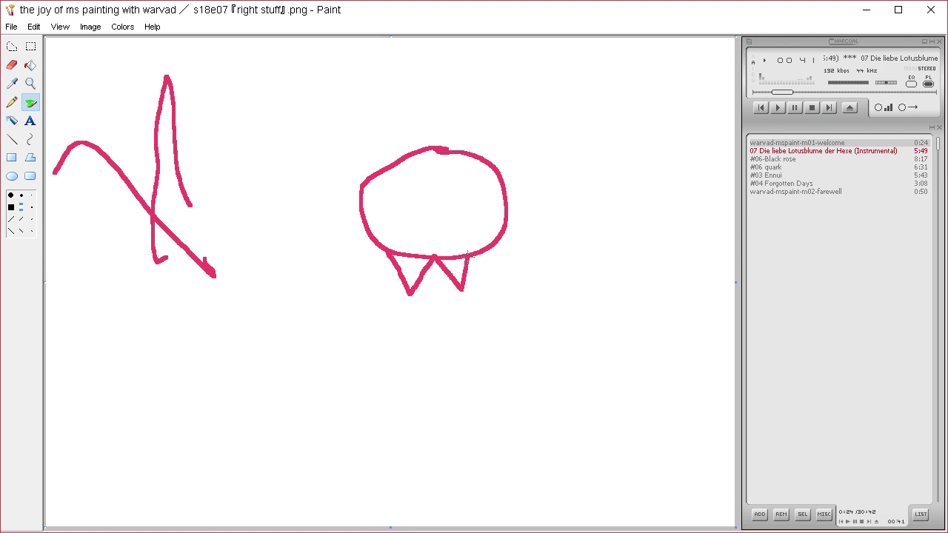
drag(469, 254, 503, 260)
drag(435, 183, 436, 218)
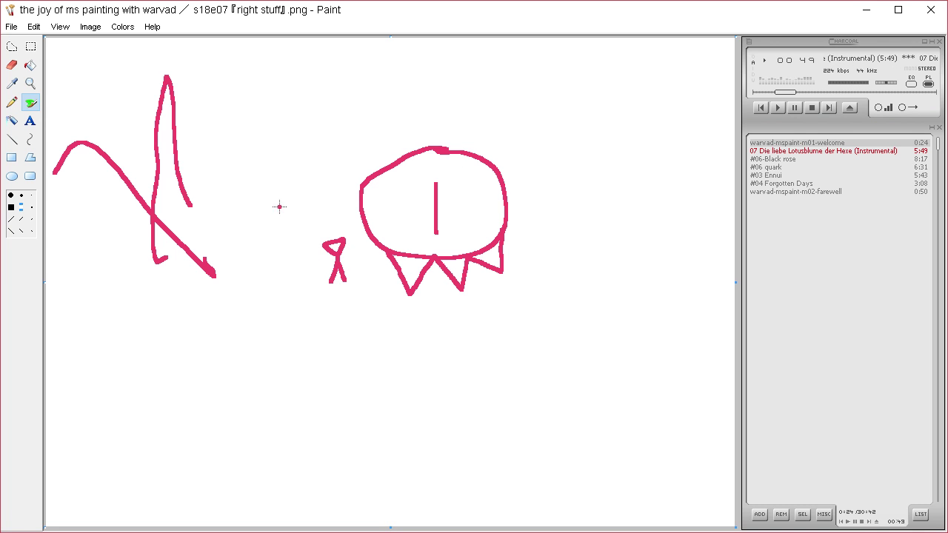
mouse_move(279, 206)
mouse_down()
mouse_move(228, 256)
mouse_move(276, 269)
mouse_move(295, 233)
mouse_move(278, 200)
mouse_move(265, 246)
mouse_up()
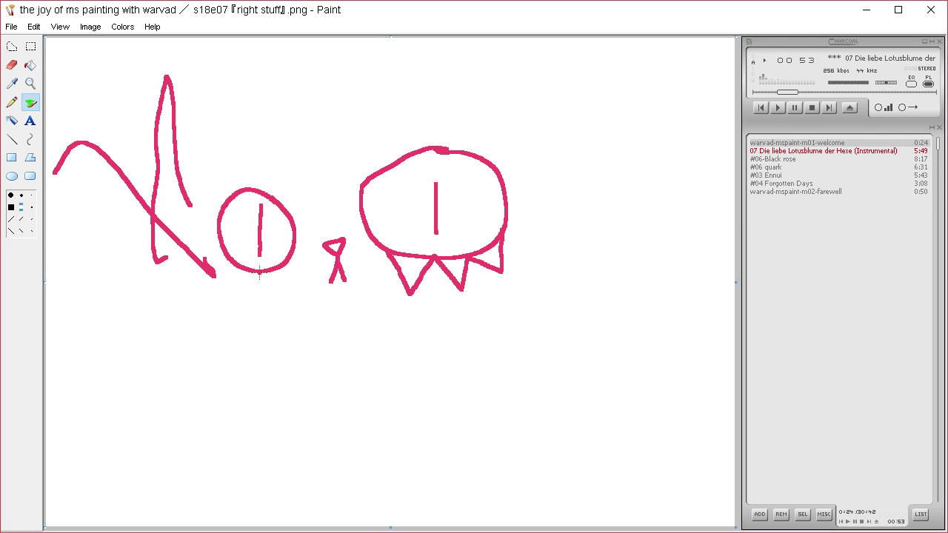
drag(257, 186, 242, 157)
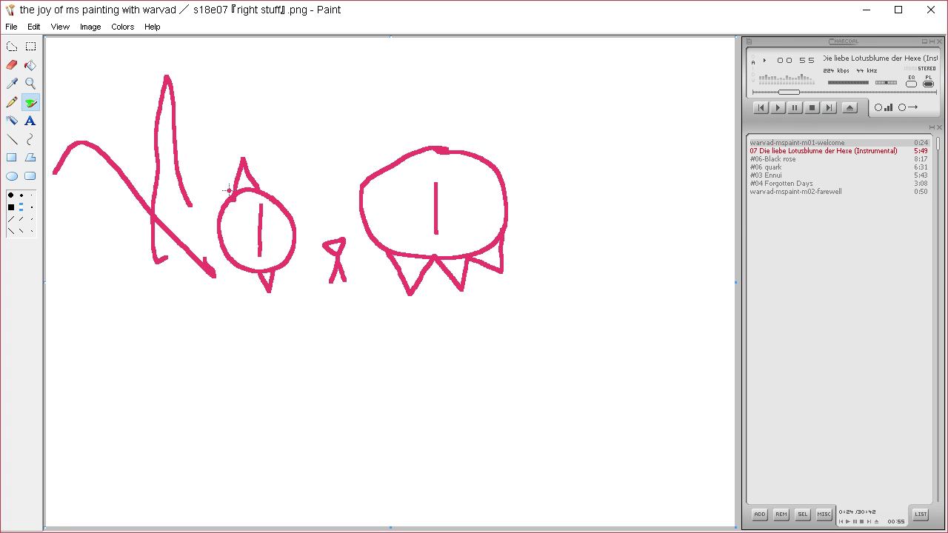
Fill the five triangular lashes around both eyes with the crimson pink.
click(30, 65)
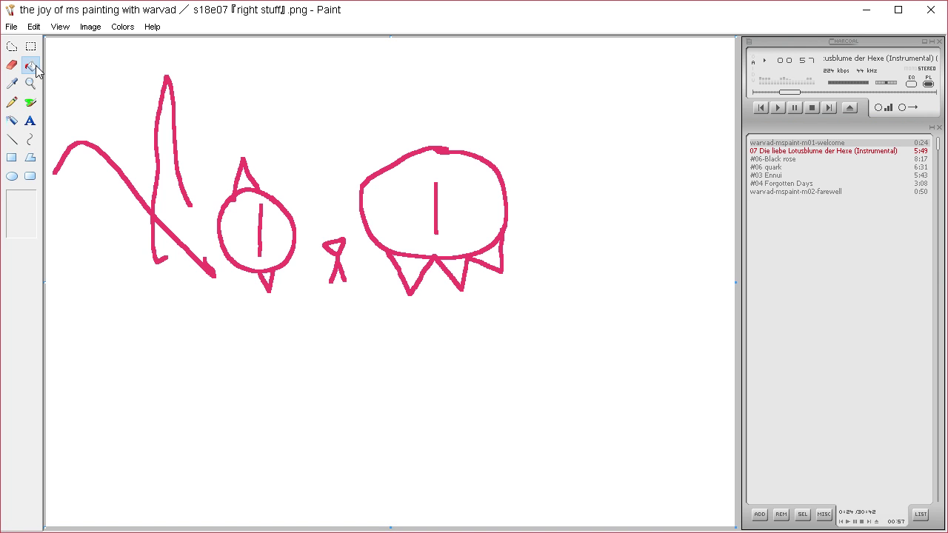
click(410, 265)
click(453, 260)
click(493, 252)
click(269, 273)
click(245, 175)
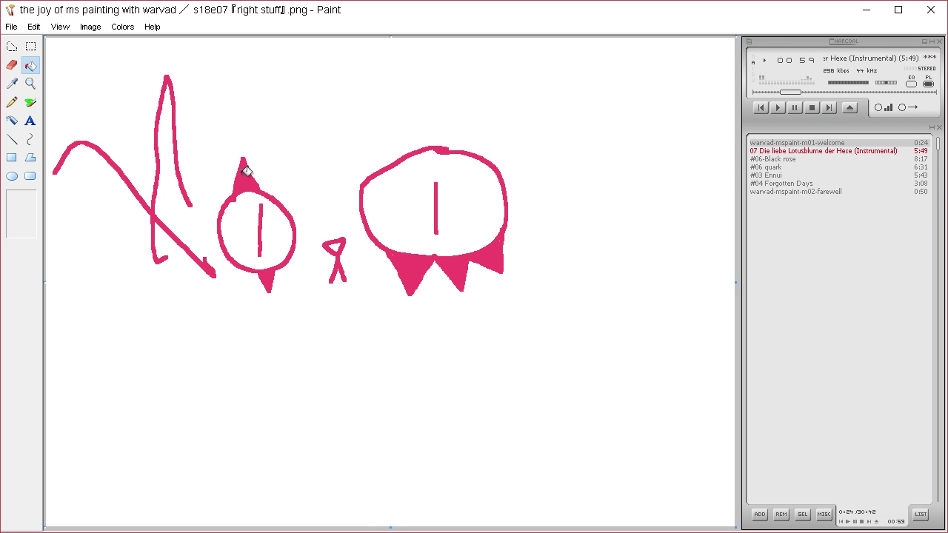
Brush the head's jaw line, the spiky fur on the large eye's side, and the ear strokes running off the top edge.
click(31, 103)
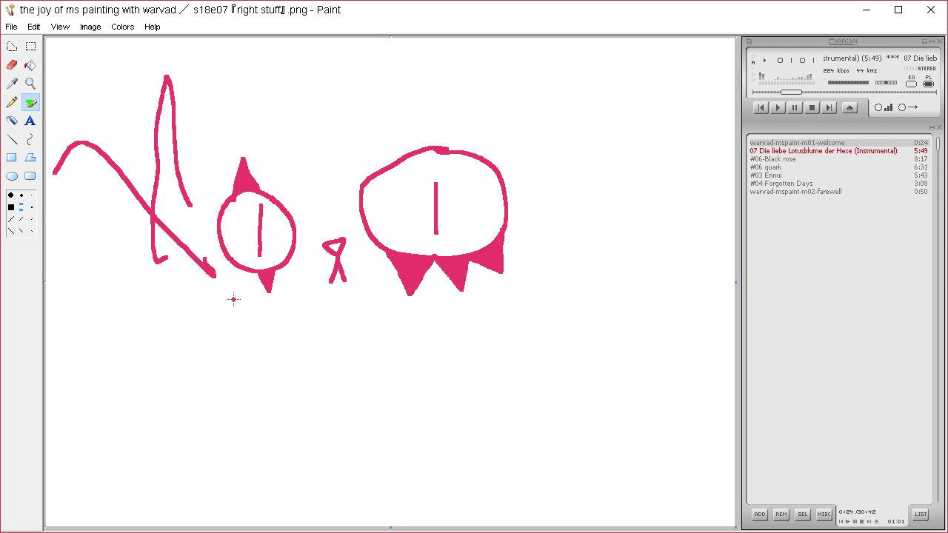
mouse_move(234, 299)
mouse_down()
mouse_move(355, 306)
mouse_move(580, 232)
mouse_move(594, 210)
mouse_move(560, 220)
mouse_move(566, 175)
mouse_move(526, 116)
mouse_move(526, 157)
mouse_move(389, 11)
mouse_up()
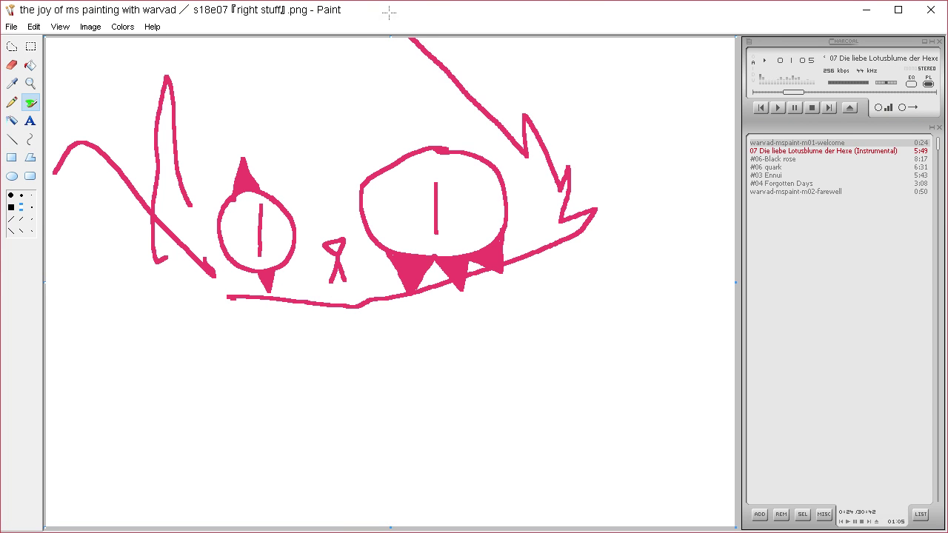
drag(353, 102, 363, 30)
mouse_move(594, 2)
mouse_down()
mouse_move(584, 112)
mouse_move(576, 82)
mouse_up()
mouse_move(549, 154)
mouse_down()
mouse_move(519, 201)
mouse_move(506, 113)
mouse_move(510, 34)
mouse_move(493, 29)
mouse_up()
drag(64, 14, 0, 0)
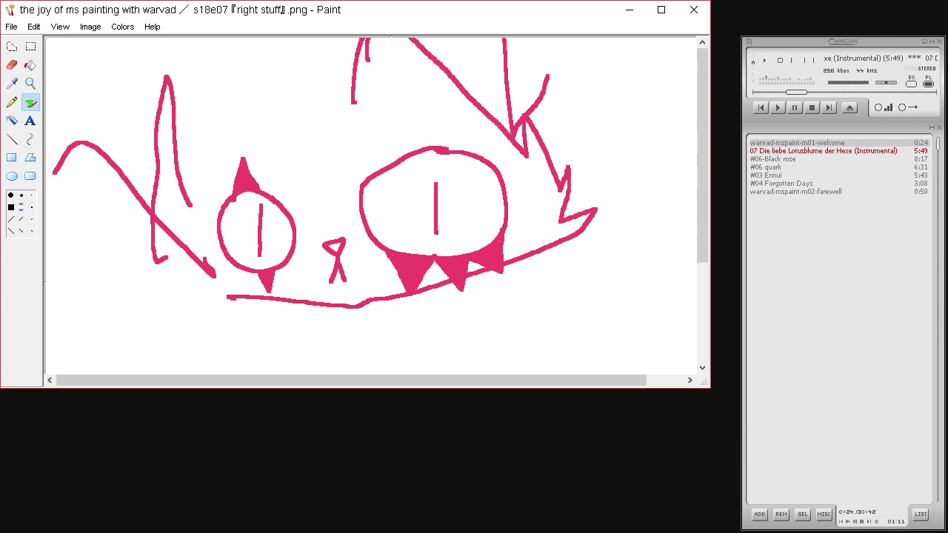
drag(700, 380, 941, 527)
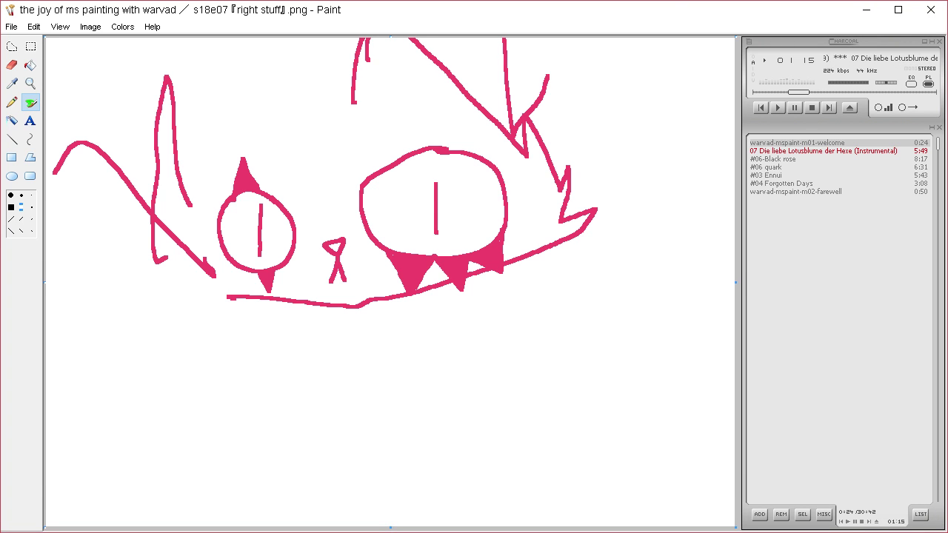
Complete the head outline around the smaller eye and sketch the body with its shoulders and outstretched arm beneath the chin.
mouse_move(353, 99)
mouse_down()
mouse_move(306, 124)
mouse_move(232, 50)
mouse_move(213, 72)
mouse_move(202, 190)
mouse_move(210, 261)
mouse_move(244, 305)
mouse_up()
drag(338, 302, 442, 526)
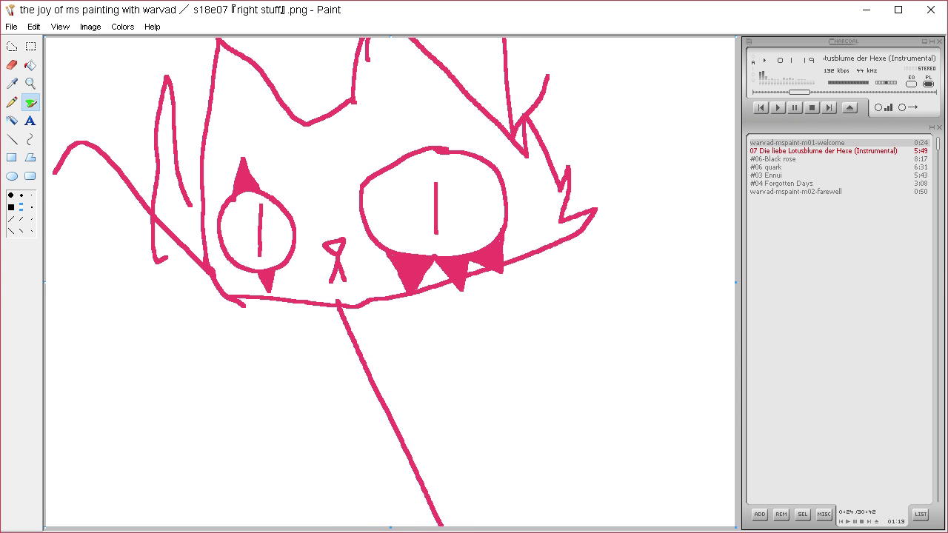
mouse_move(406, 302)
mouse_down()
mouse_move(494, 342)
mouse_move(561, 431)
mouse_up()
drag(512, 396, 555, 428)
mouse_move(404, 325)
mouse_down()
mouse_move(413, 489)
mouse_move(231, 469)
mouse_move(177, 432)
mouse_move(170, 398)
mouse_move(155, 414)
mouse_move(105, 409)
mouse_move(105, 425)
mouse_move(264, 495)
mouse_move(326, 505)
mouse_move(471, 499)
mouse_move(493, 459)
mouse_move(495, 340)
mouse_move(380, 328)
mouse_move(367, 366)
mouse_move(439, 525)
mouse_move(478, 443)
mouse_move(500, 526)
mouse_move(523, 399)
mouse_move(692, 495)
mouse_move(495, 505)
mouse_move(449, 490)
mouse_up()
Fill the collar shape under the chin with crimson pink and brush fur spikes along the cheek beside the smaller eye.
click(30, 64)
click(318, 175)
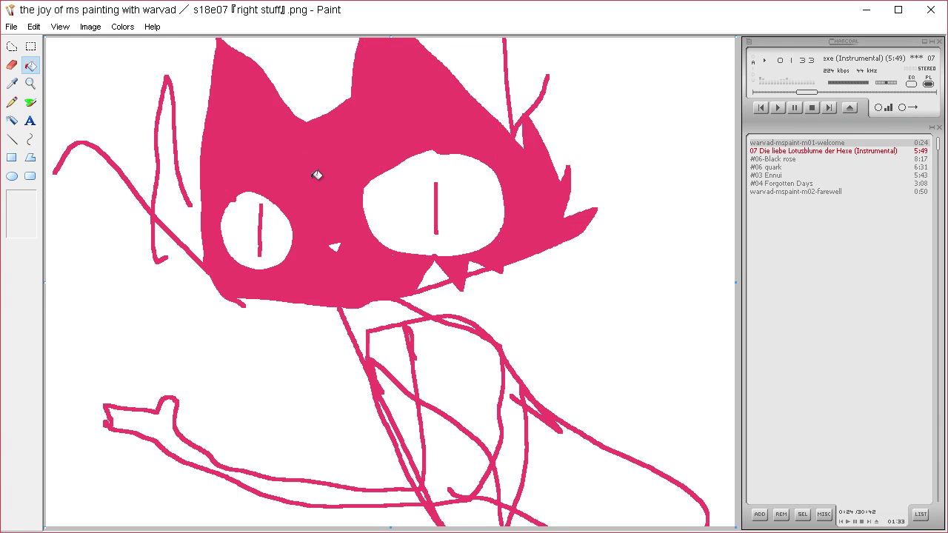
key(ctrl+z)
click(410, 345)
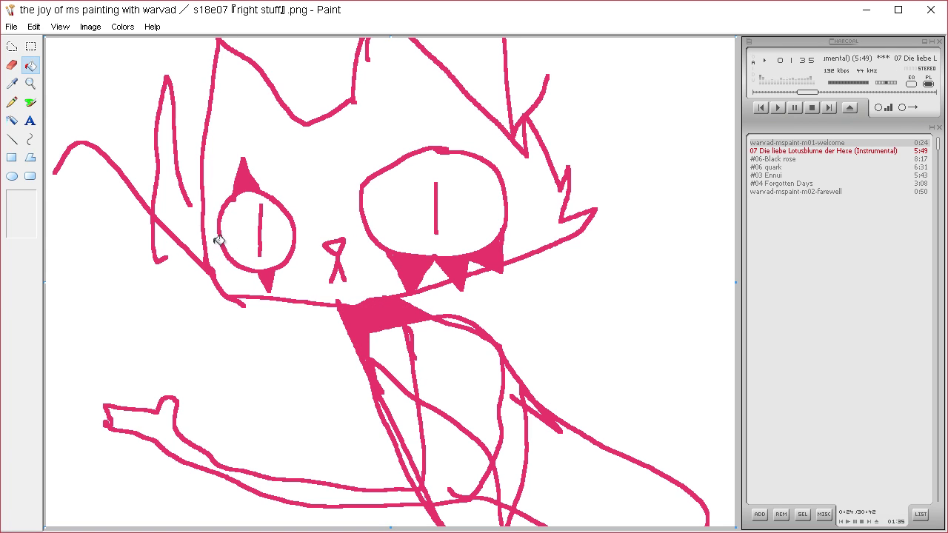
click(31, 103)
mouse_move(191, 241)
mouse_down()
mouse_move(146, 244)
mouse_move(205, 275)
mouse_move(173, 299)
mouse_move(220, 298)
mouse_move(216, 325)
mouse_move(247, 300)
mouse_move(255, 315)
mouse_move(279, 302)
mouse_up()
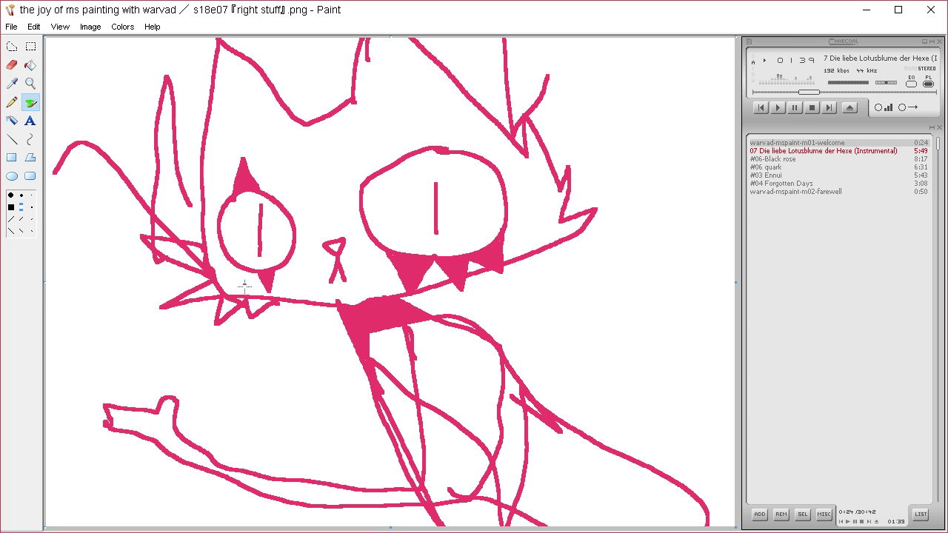
Switch to the Pencil and darken the drawing colour to a maroon with hue 230, saturation 205 and luminance 42.
click(12, 102)
click(123, 28)
click(127, 47)
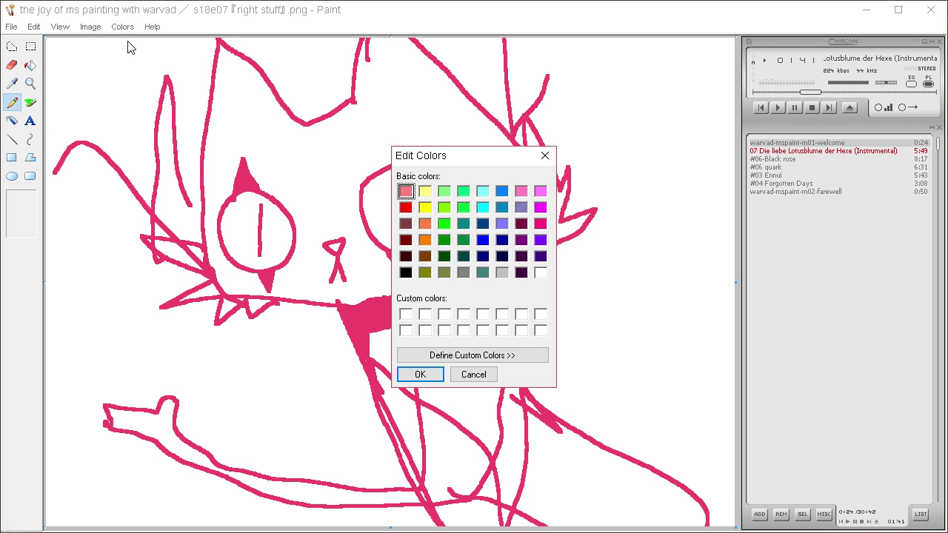
click(521, 356)
drag(719, 250, 714, 288)
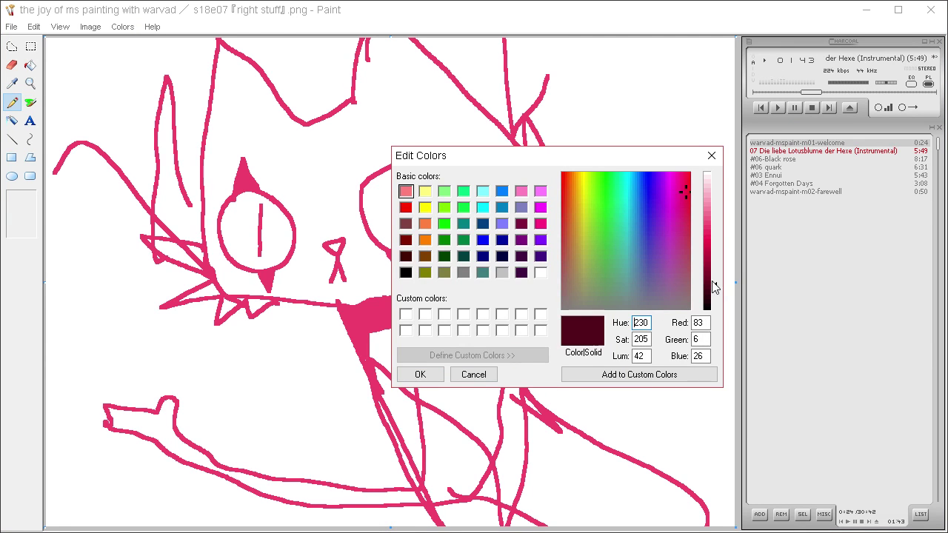
click(437, 375)
Draw a thin maroon outline around the large eye and thicken its slit pupil with repeated pencil strokes.
mouse_move(449, 149)
mouse_down()
mouse_move(390, 159)
mouse_move(367, 182)
mouse_move(369, 231)
mouse_move(395, 255)
mouse_move(436, 259)
mouse_move(501, 227)
mouse_move(509, 200)
mouse_move(481, 155)
mouse_move(452, 143)
mouse_move(441, 228)
mouse_move(440, 173)
mouse_move(438, 231)
mouse_move(438, 171)
mouse_move(436, 233)
mouse_move(437, 171)
mouse_move(437, 239)
mouse_move(439, 162)
mouse_move(439, 239)
mouse_move(438, 166)
mouse_move(440, 223)
mouse_up()
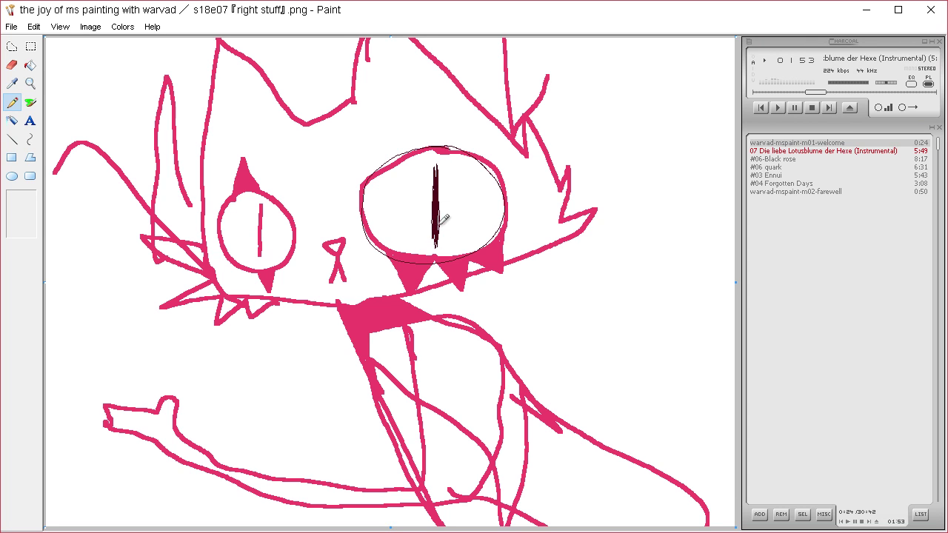
mouse_move(443, 157)
mouse_down()
mouse_move(440, 246)
mouse_move(437, 165)
mouse_move(439, 239)
mouse_move(436, 169)
mouse_move(440, 220)
mouse_up()
drag(433, 170, 437, 183)
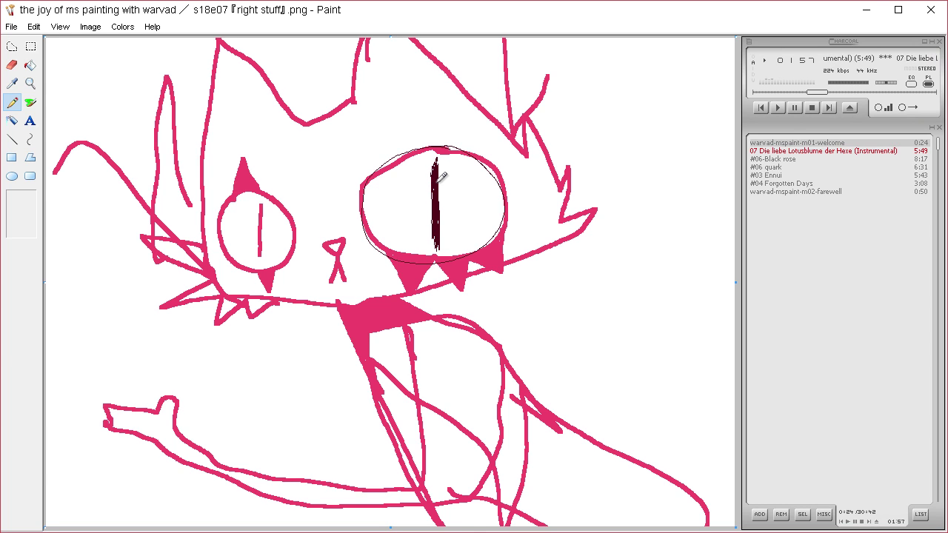
Pencil thin maroon curves down the chest below the collar and trace over the nose and mouth.
mouse_move(363, 334)
mouse_down()
mouse_move(419, 412)
mouse_move(415, 474)
mouse_move(356, 341)
mouse_move(416, 468)
mouse_move(397, 377)
mouse_up()
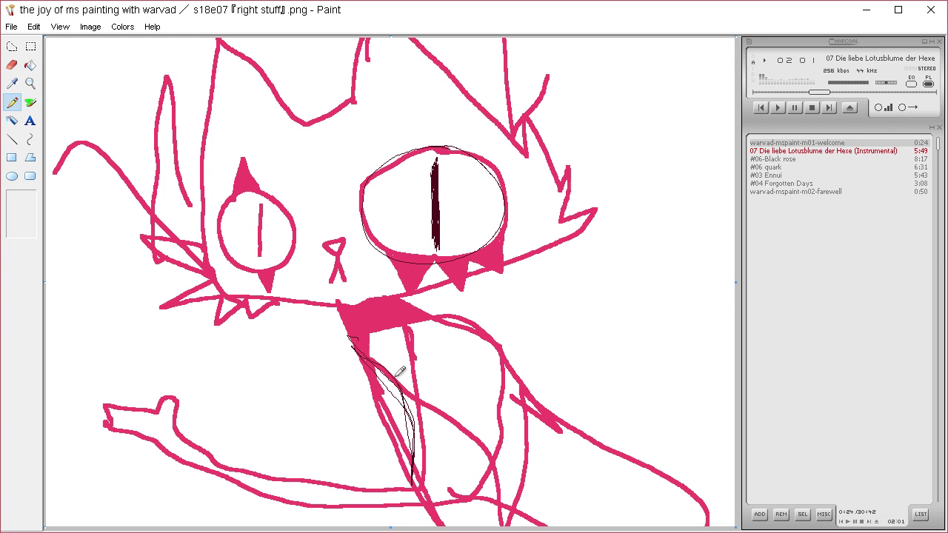
mouse_move(341, 259)
mouse_down()
mouse_move(346, 271)
mouse_move(340, 253)
mouse_move(338, 277)
mouse_move(337, 241)
mouse_up()
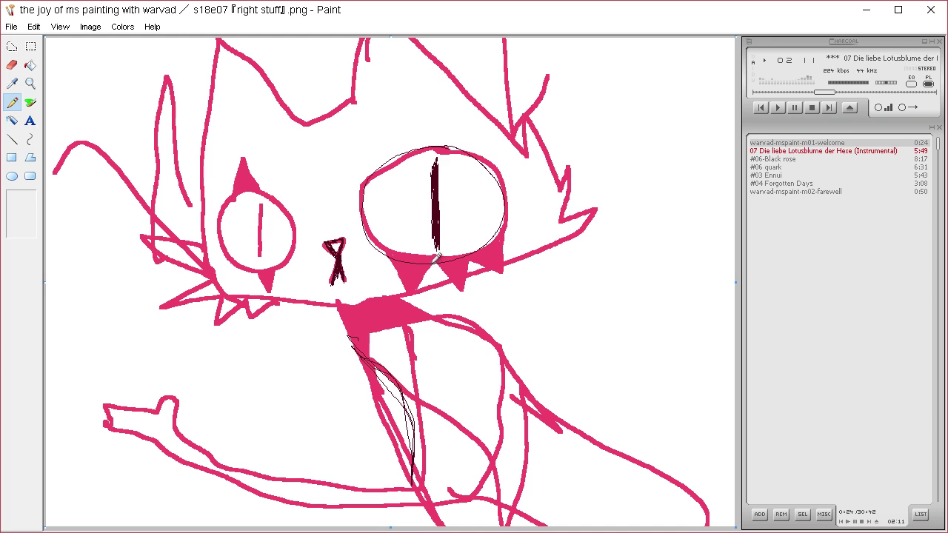
Hatch maroon shading beneath the large eye and pencil a raised paw with finger lines and forearm below the chin.
mouse_move(453, 255)
mouse_down()
mouse_move(410, 261)
mouse_move(471, 254)
mouse_move(504, 230)
mouse_move(468, 253)
mouse_move(391, 254)
mouse_move(417, 259)
mouse_move(406, 282)
mouse_move(400, 257)
mouse_move(443, 271)
mouse_up()
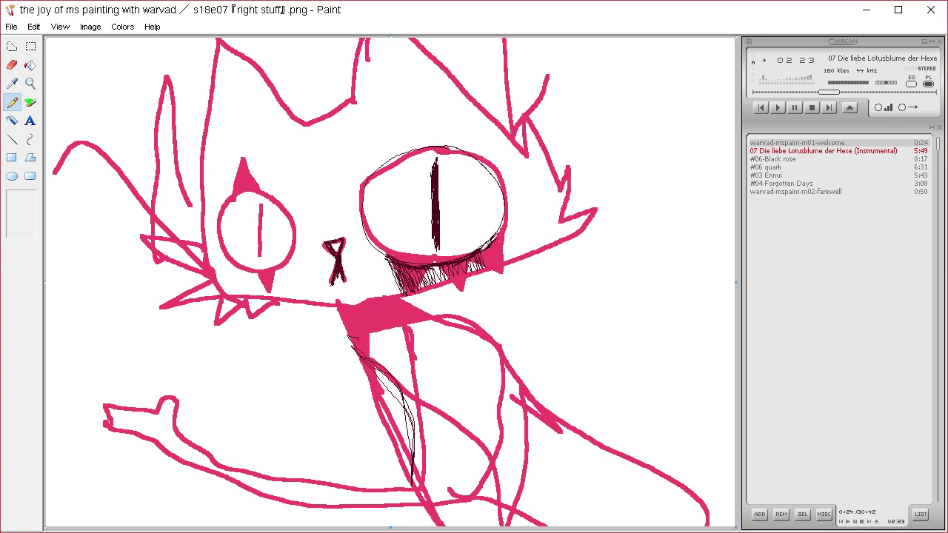
mouse_move(489, 244)
mouse_down()
mouse_move(495, 259)
mouse_move(508, 239)
mouse_up()
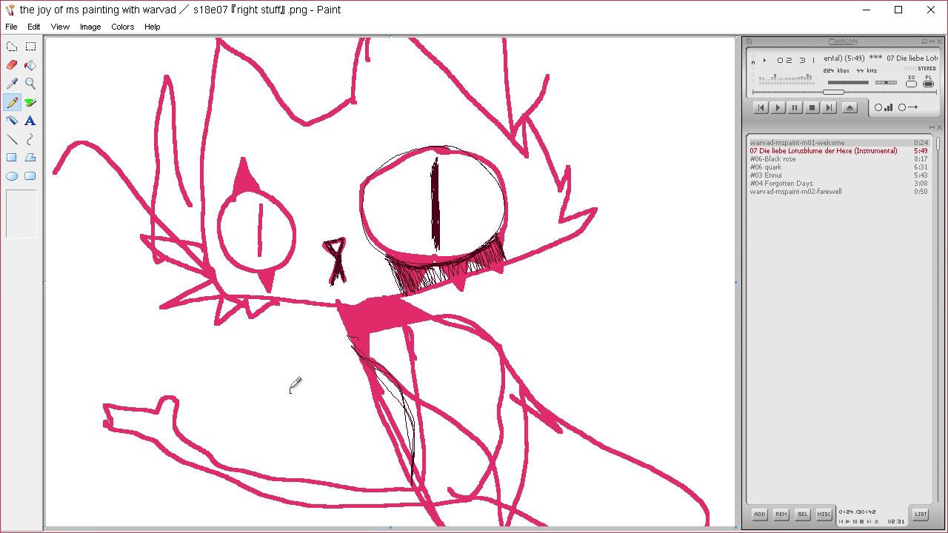
mouse_move(288, 388)
mouse_down()
mouse_move(318, 430)
mouse_move(328, 380)
mouse_up()
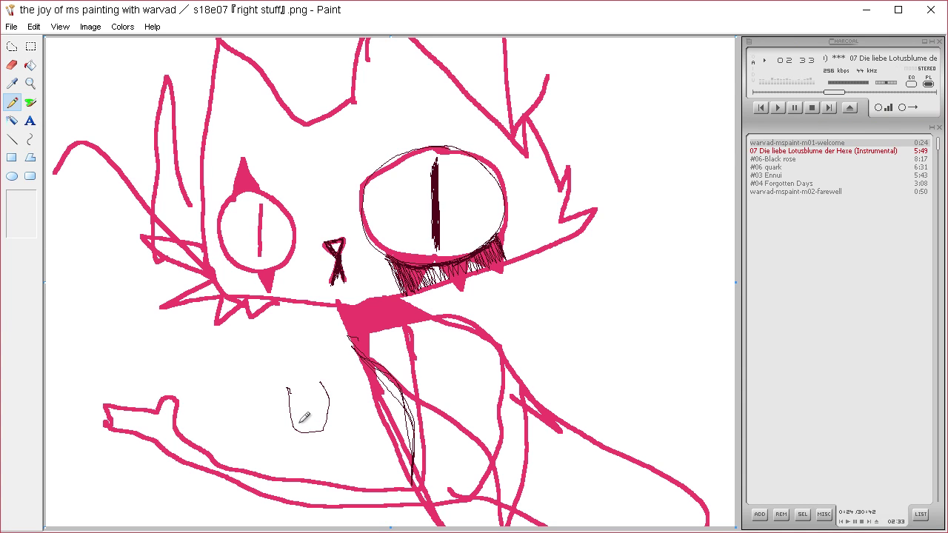
mouse_move(297, 425)
mouse_down()
mouse_move(302, 396)
mouse_move(305, 431)
mouse_move(319, 369)
mouse_move(288, 379)
mouse_move(329, 496)
mouse_move(338, 449)
mouse_move(338, 480)
mouse_move(385, 416)
mouse_move(374, 526)
mouse_up()
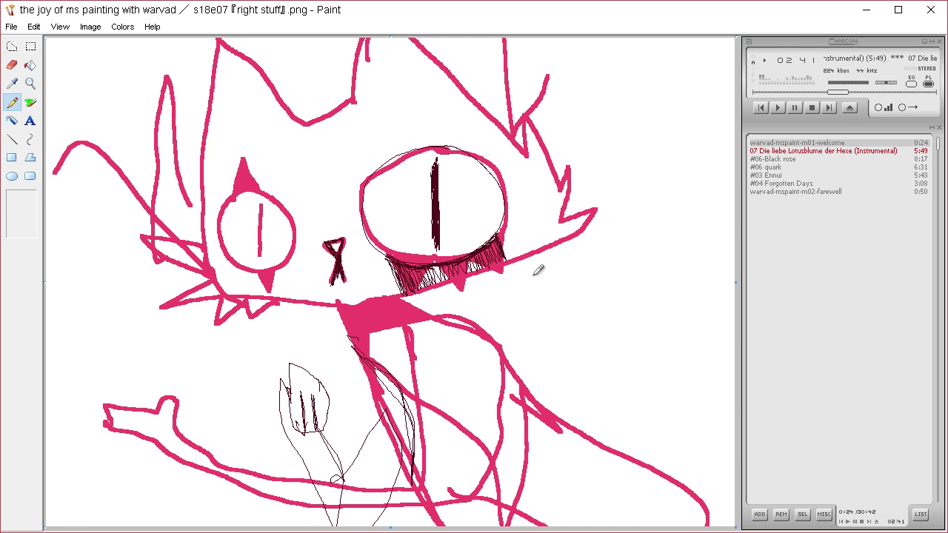
Pencil a thin spiky star above the outstretched hand, with a line splitting its central triangle and smaller points around it.
mouse_move(105, 383)
mouse_down()
mouse_move(175, 372)
mouse_move(128, 310)
mouse_move(102, 382)
mouse_up()
drag(123, 306, 123, 382)
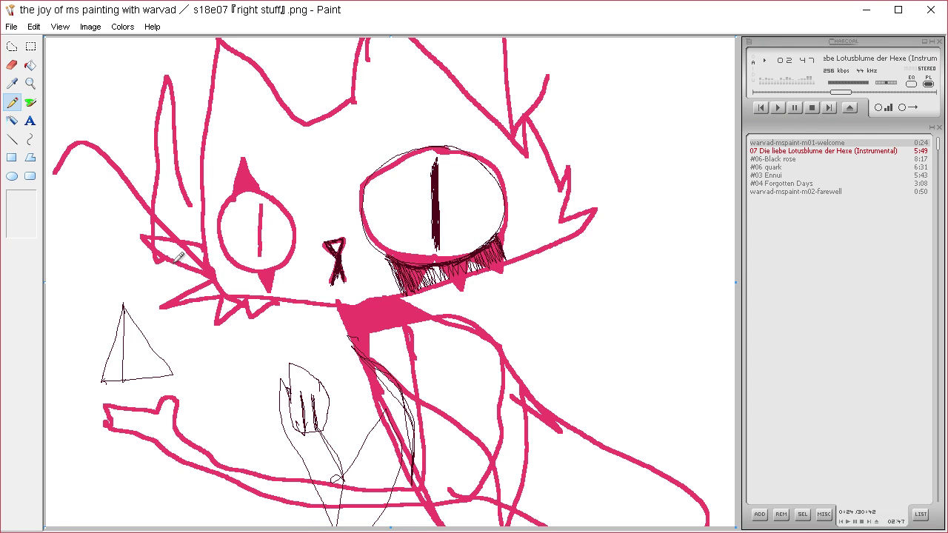
mouse_move(147, 339)
mouse_down()
mouse_move(84, 389)
mouse_move(106, 341)
mouse_move(103, 352)
mouse_move(152, 391)
mouse_up()
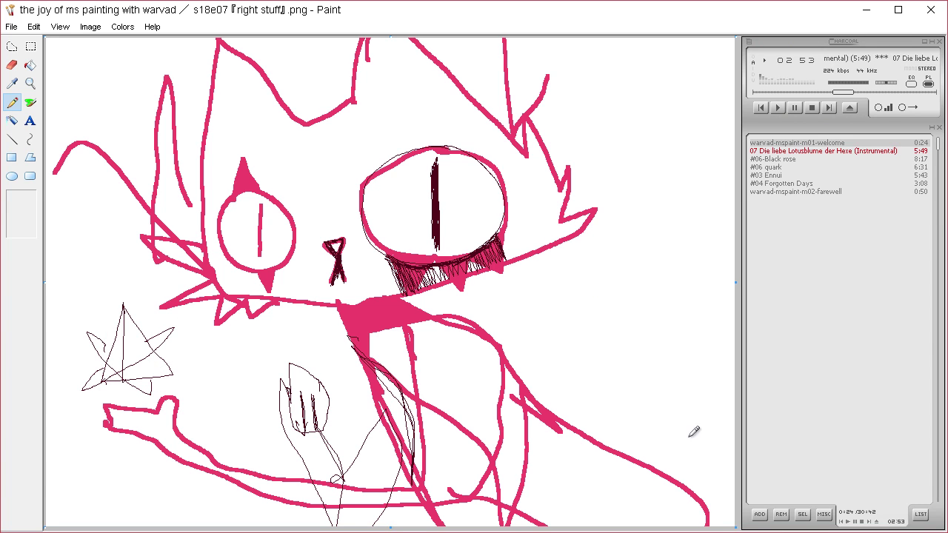
Outline a long curling tail behind the back and pencil a thin body curve from the collar across the torso.
mouse_move(715, 463)
mouse_down()
mouse_move(751, 375)
mouse_move(667, 288)
mouse_move(514, 295)
mouse_move(501, 329)
mouse_move(517, 350)
mouse_move(628, 299)
mouse_move(696, 311)
mouse_move(725, 357)
mouse_move(728, 407)
mouse_move(697, 494)
mouse_up()
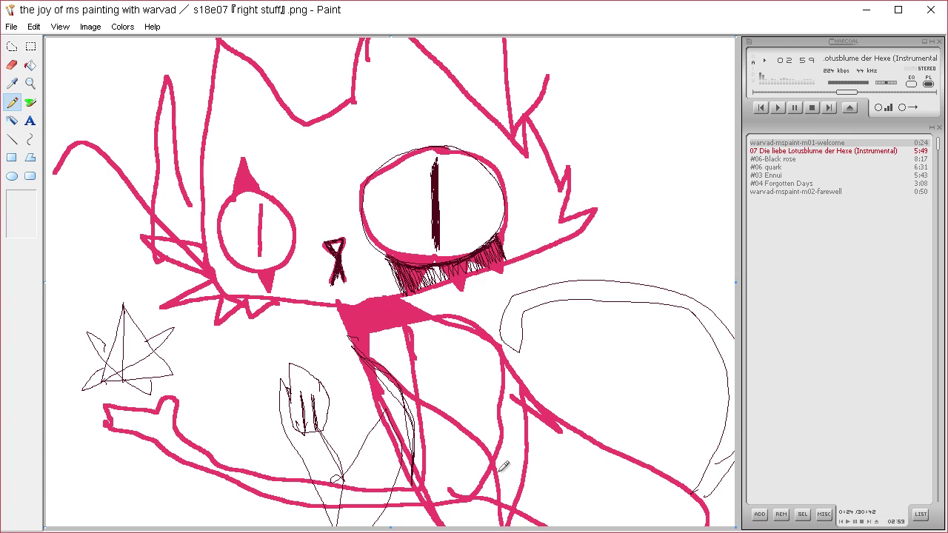
mouse_move(498, 465)
mouse_down()
mouse_move(412, 385)
mouse_move(551, 474)
mouse_up()
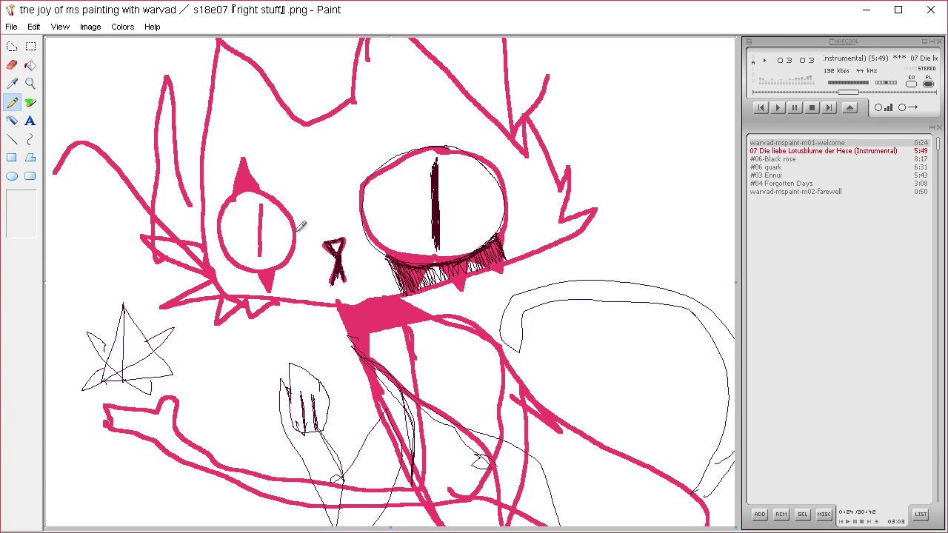
Pencil loose maroon rings around the smaller eye and add spiky lashes to the outer edge of the large eye.
mouse_move(295, 230)
mouse_down()
mouse_move(264, 169)
mouse_move(226, 265)
mouse_move(288, 211)
mouse_move(289, 265)
mouse_up()
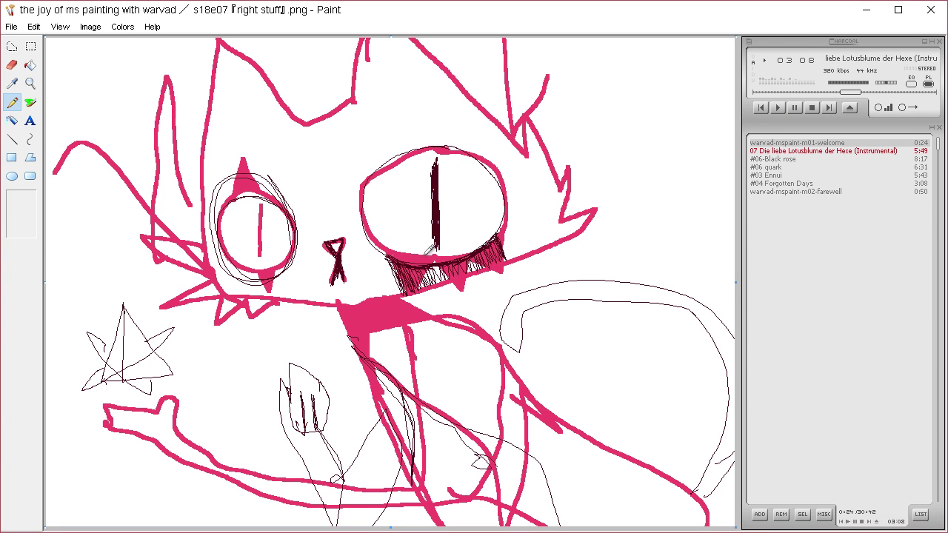
mouse_move(506, 224)
mouse_down()
mouse_move(525, 220)
mouse_move(503, 234)
mouse_move(531, 205)
mouse_move(508, 209)
mouse_move(554, 197)
mouse_move(505, 197)
mouse_move(548, 187)
mouse_move(509, 200)
mouse_move(499, 181)
mouse_move(541, 159)
mouse_move(508, 191)
mouse_move(537, 161)
mouse_move(519, 173)
mouse_up()
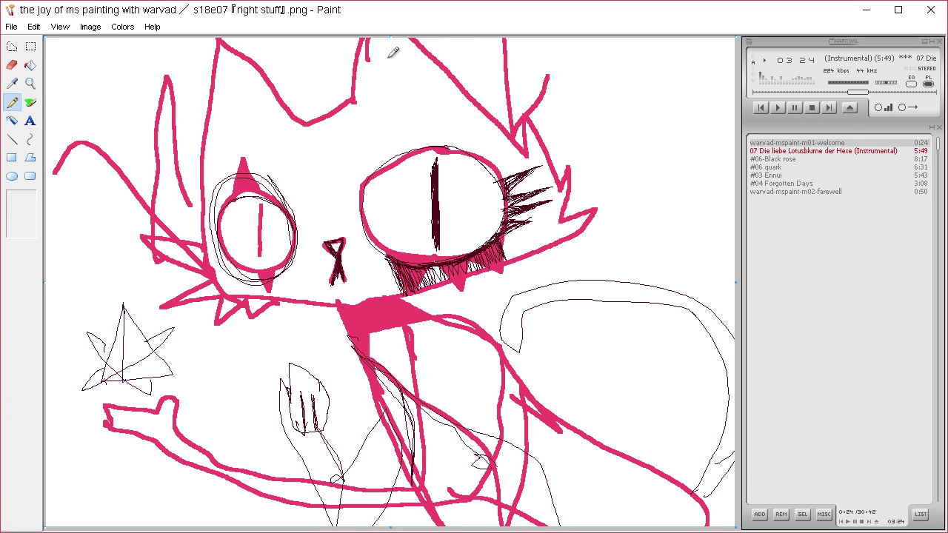
Sketch scratchy maroon inner triangles in both ears and thicken the pencil outline of the large eye.
mouse_move(392, 45)
mouse_down()
mouse_move(393, 85)
mouse_move(432, 72)
mouse_move(395, 47)
mouse_move(439, 82)
mouse_move(427, 71)
mouse_move(386, 72)
mouse_move(404, 68)
mouse_move(441, 91)
mouse_move(431, 78)
mouse_move(401, 71)
mouse_up()
drag(227, 78, 254, 134)
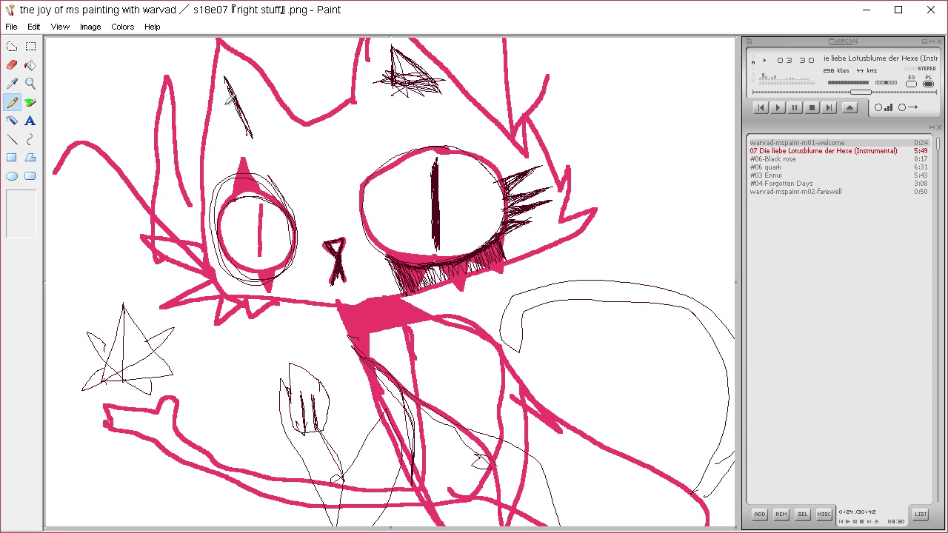
mouse_move(225, 77)
mouse_down()
mouse_move(219, 159)
mouse_move(258, 127)
mouse_move(229, 149)
mouse_up()
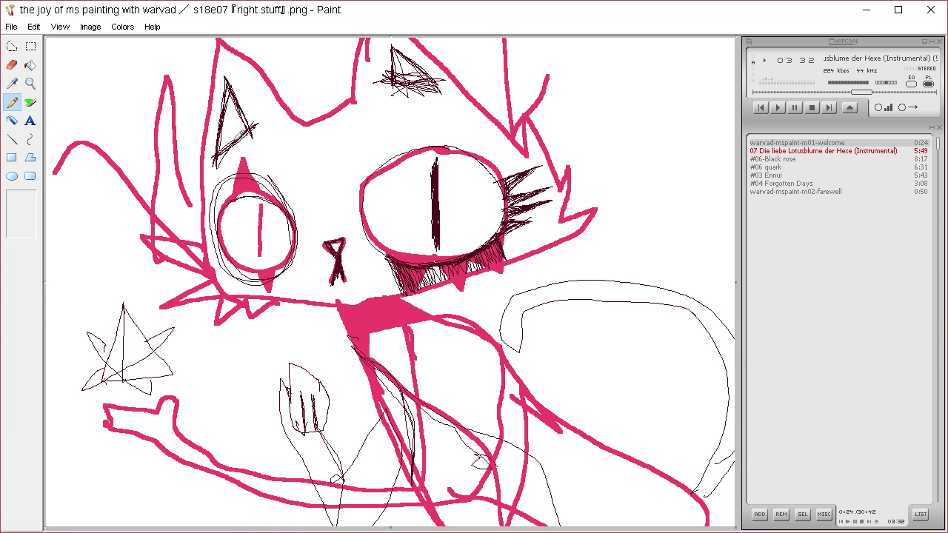
mouse_move(442, 142)
mouse_down()
mouse_move(398, 160)
mouse_move(367, 190)
mouse_move(363, 212)
mouse_move(380, 243)
mouse_move(407, 256)
mouse_move(485, 238)
mouse_up()
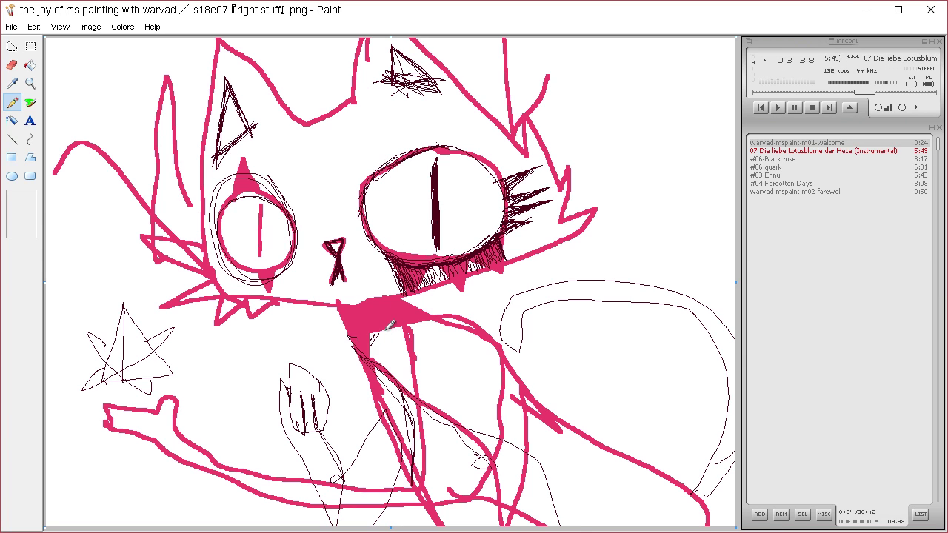
Hatch the chest and shoulder below the collar with parallel maroon lines, and shade the tip of the tail the same way.
mouse_move(390, 323)
mouse_down()
mouse_move(376, 347)
mouse_move(401, 332)
mouse_move(389, 357)
mouse_move(408, 337)
mouse_move(414, 376)
mouse_up()
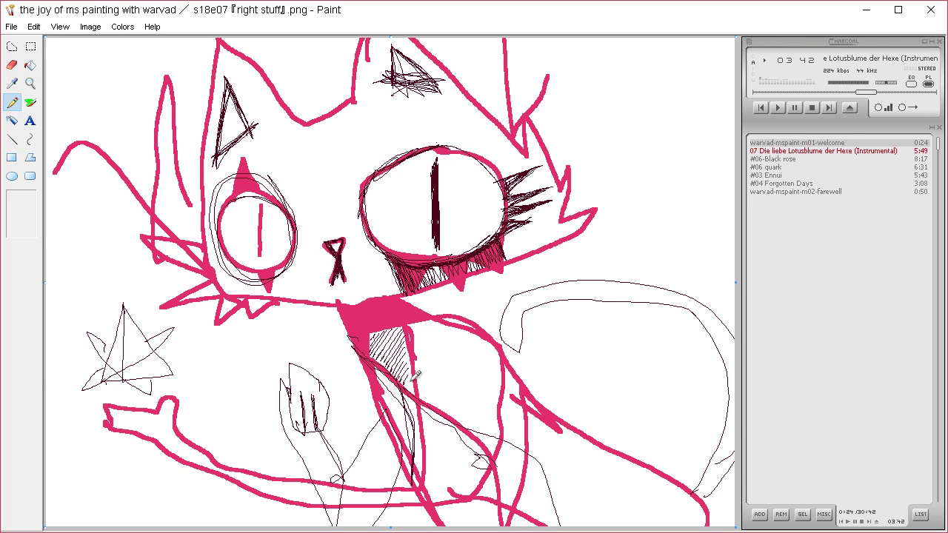
drag(415, 323, 432, 395)
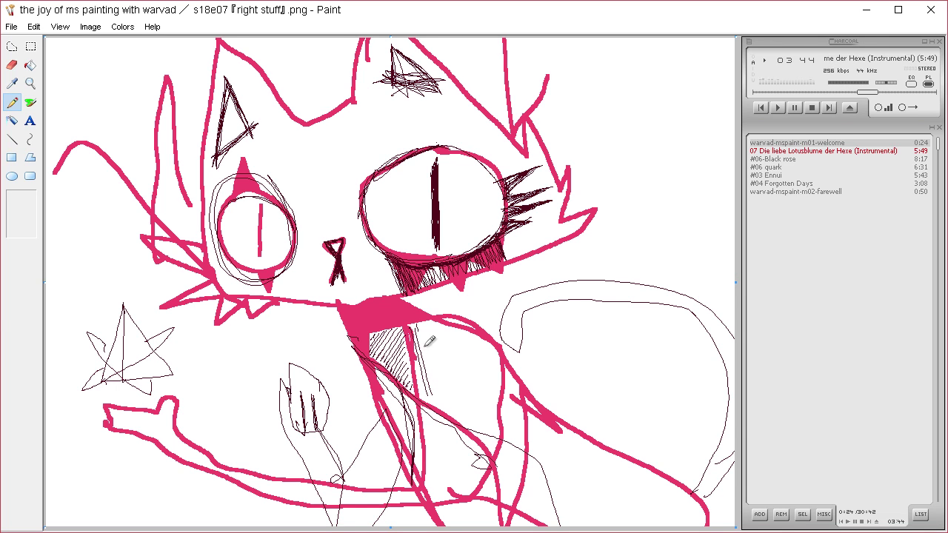
mouse_move(429, 341)
mouse_down()
mouse_move(442, 351)
mouse_move(444, 331)
mouse_move(460, 334)
mouse_move(464, 354)
mouse_move(474, 342)
mouse_move(478, 378)
mouse_move(482, 337)
mouse_move(497, 369)
mouse_move(504, 345)
mouse_up()
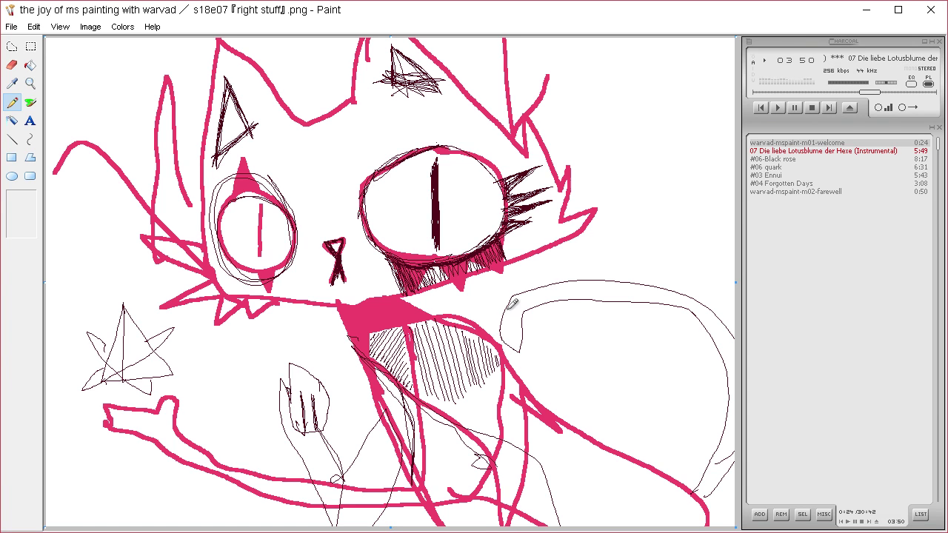
mouse_move(511, 304)
mouse_down()
mouse_move(518, 296)
mouse_move(509, 324)
mouse_move(522, 300)
mouse_move(529, 308)
mouse_move(548, 294)
mouse_move(590, 293)
mouse_up()
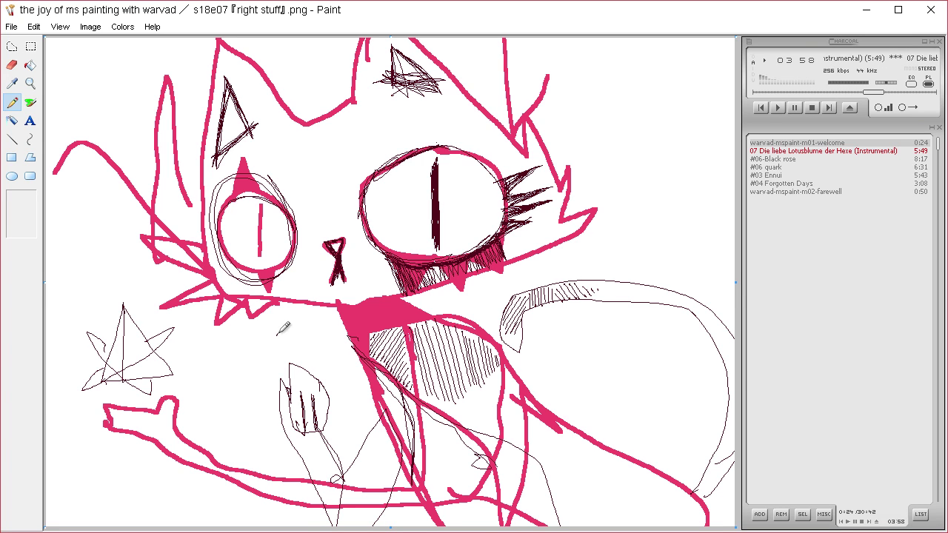
Pencil short, thick maroon tick marks beneath the jaw on both sides of the collar.
mouse_move(275, 335)
mouse_down()
mouse_move(292, 321)
mouse_move(285, 317)
mouse_move(302, 323)
mouse_up()
mouse_move(427, 298)
mouse_down()
mouse_move(447, 308)
mouse_move(451, 296)
mouse_move(505, 274)
mouse_move(469, 279)
mouse_up()
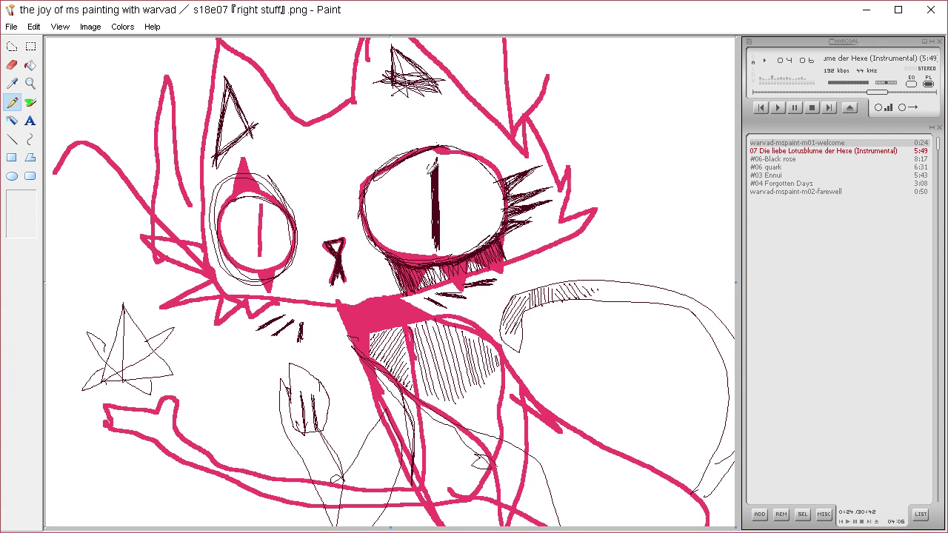
Add thin wavy lines around the large eye's slit pupil and shade half of the star's central spike in maroon.
mouse_move(430, 164)
mouse_down()
mouse_move(440, 248)
mouse_move(448, 237)
mouse_move(441, 154)
mouse_up()
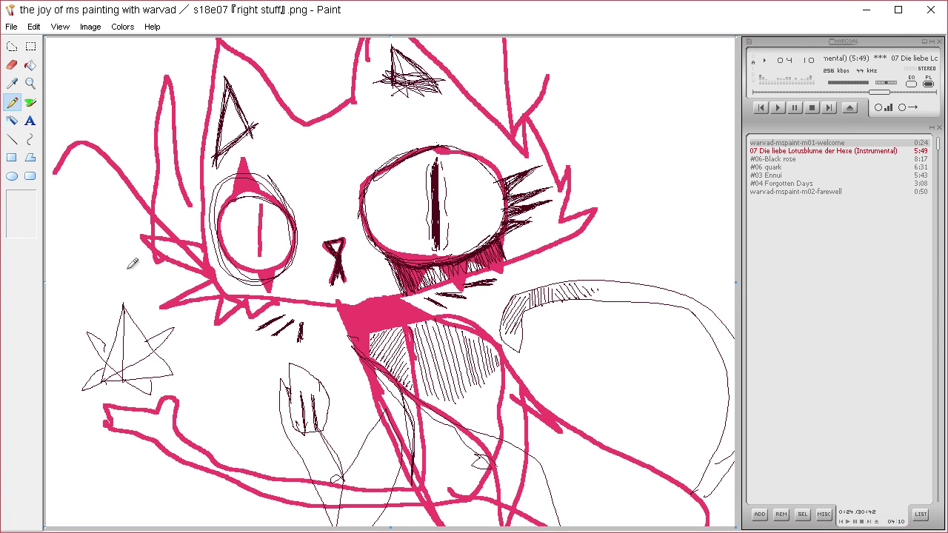
mouse_move(103, 379)
mouse_down()
mouse_move(133, 304)
mouse_move(118, 377)
mouse_move(131, 375)
mouse_move(111, 367)
mouse_move(127, 335)
mouse_move(118, 374)
mouse_move(126, 345)
mouse_move(111, 370)
mouse_move(127, 336)
mouse_up()
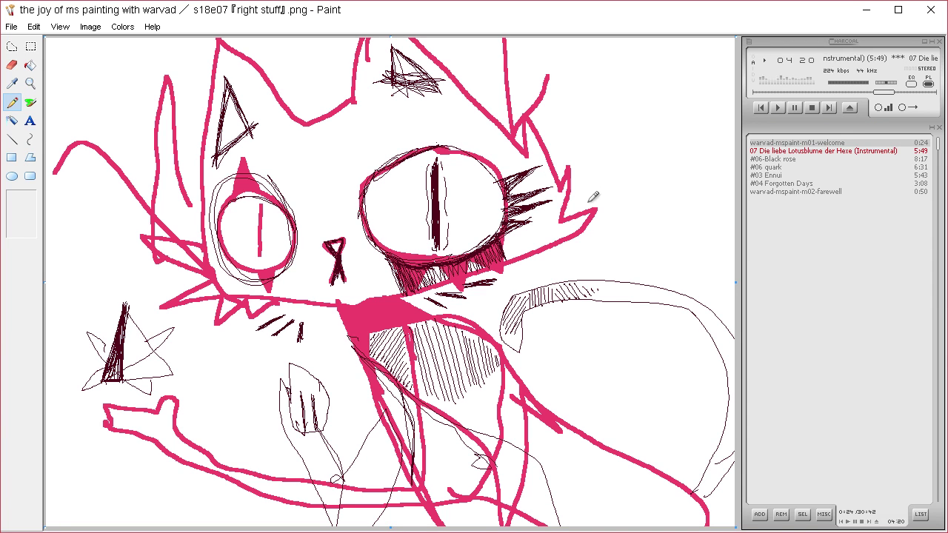
Set the drawing colour to a custom pale grey with red, green and blue all at 244.
click(122, 27)
click(131, 41)
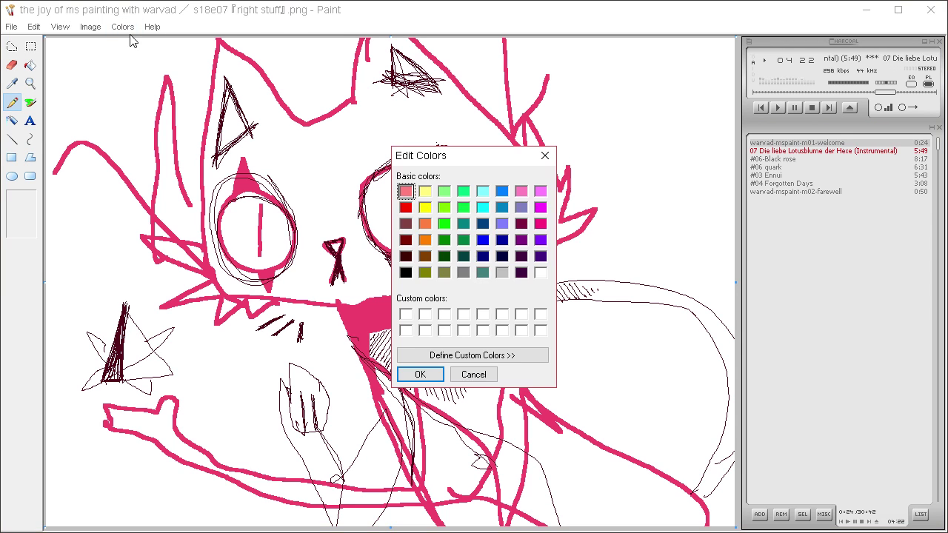
click(490, 356)
click(715, 175)
drag(714, 175, 713, 177)
click(630, 310)
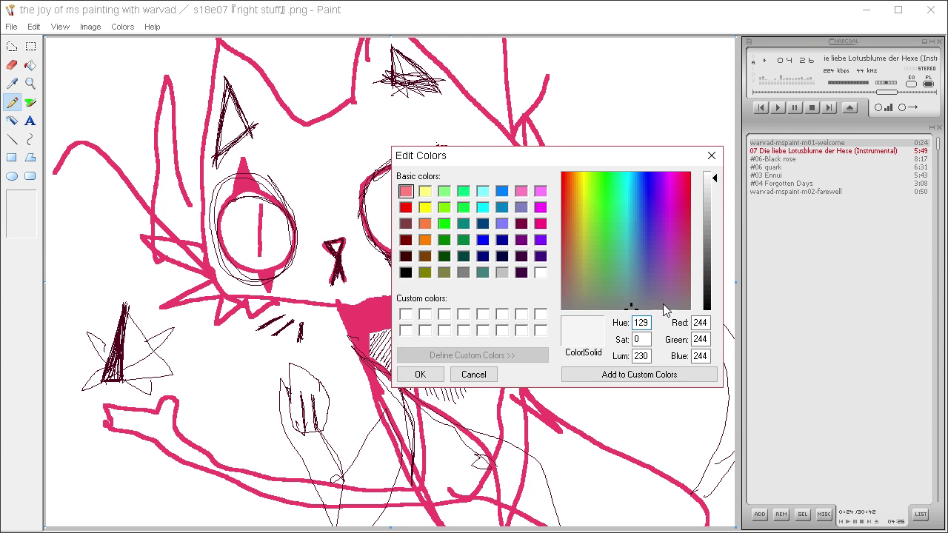
click(420, 374)
Brush a pale grey border around the outside of the head, following the ears, cheek fur and jaw beside the large eye.
click(30, 103)
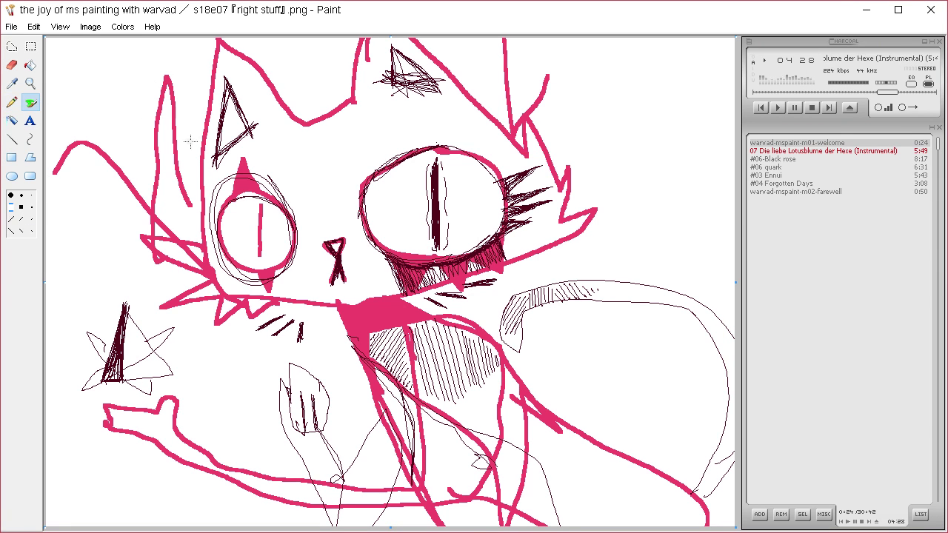
drag(196, 114, 189, 198)
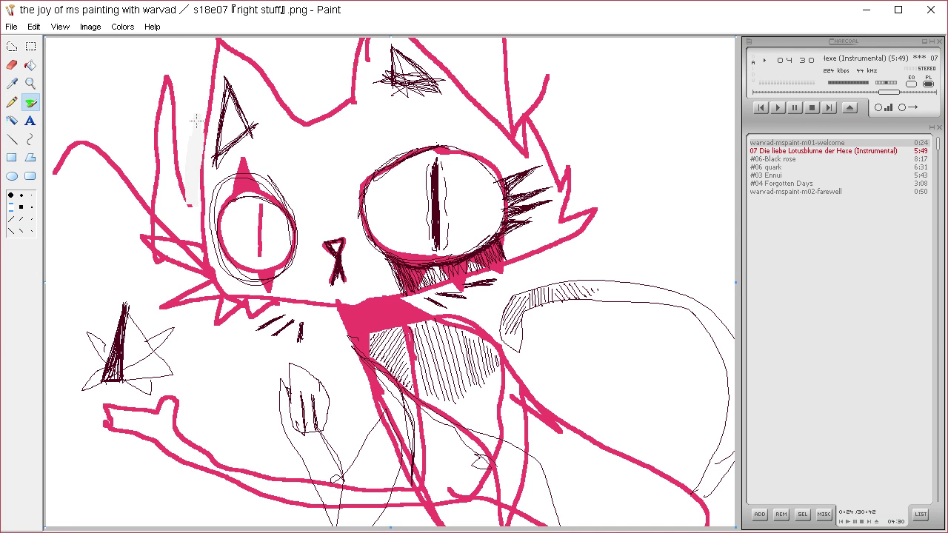
drag(197, 120, 198, 148)
mouse_move(207, 66)
mouse_down()
mouse_move(215, 30)
mouse_move(211, 54)
mouse_move(246, 37)
mouse_move(247, 47)
mouse_move(226, 34)
mouse_move(274, 71)
mouse_move(265, 59)
mouse_move(300, 115)
mouse_move(345, 91)
mouse_up()
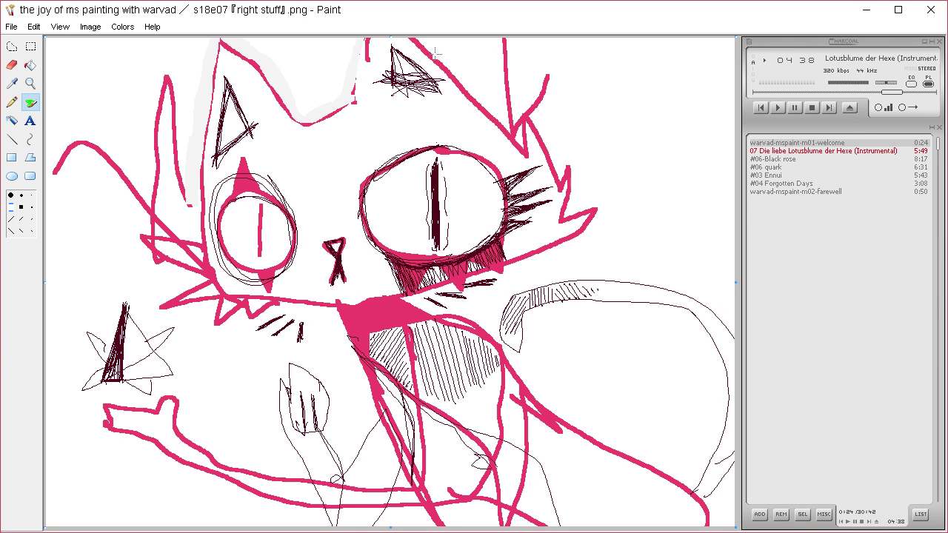
mouse_move(436, 53)
mouse_down()
mouse_move(414, 33)
mouse_move(487, 104)
mouse_move(467, 76)
mouse_move(518, 144)
mouse_move(516, 115)
mouse_move(530, 92)
mouse_move(520, 106)
mouse_move(559, 175)
mouse_move(569, 161)
mouse_move(563, 178)
mouse_move(575, 202)
mouse_move(575, 172)
mouse_move(593, 202)
mouse_move(575, 214)
mouse_move(599, 212)
mouse_up()
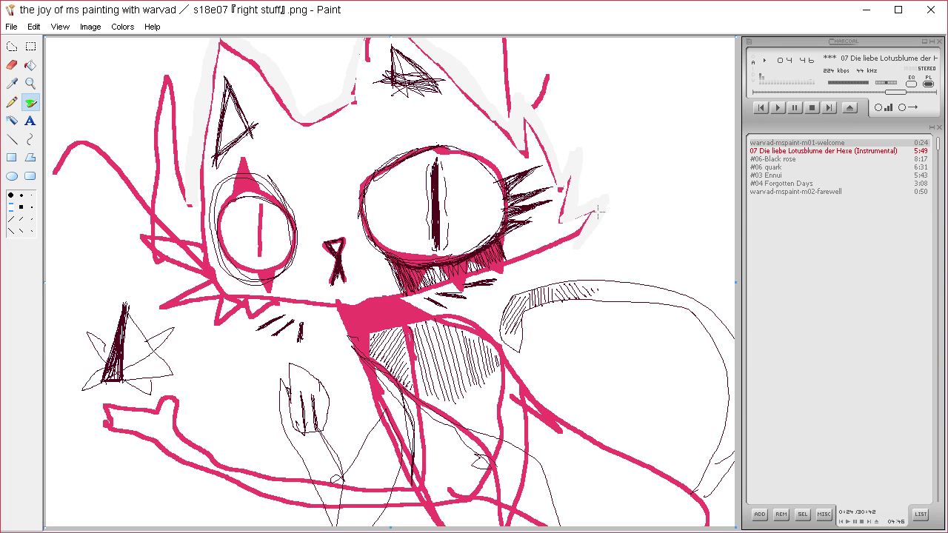
drag(406, 298, 565, 250)
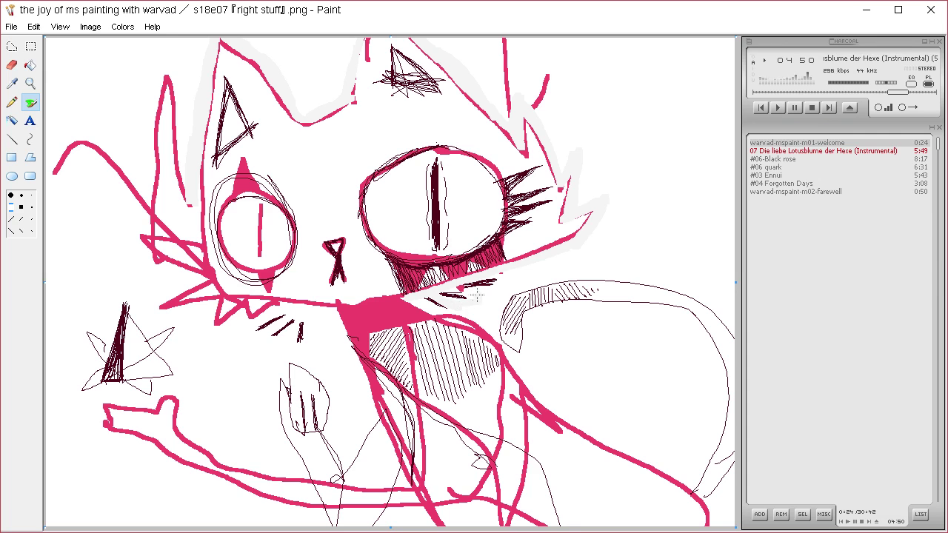
drag(478, 295, 501, 271)
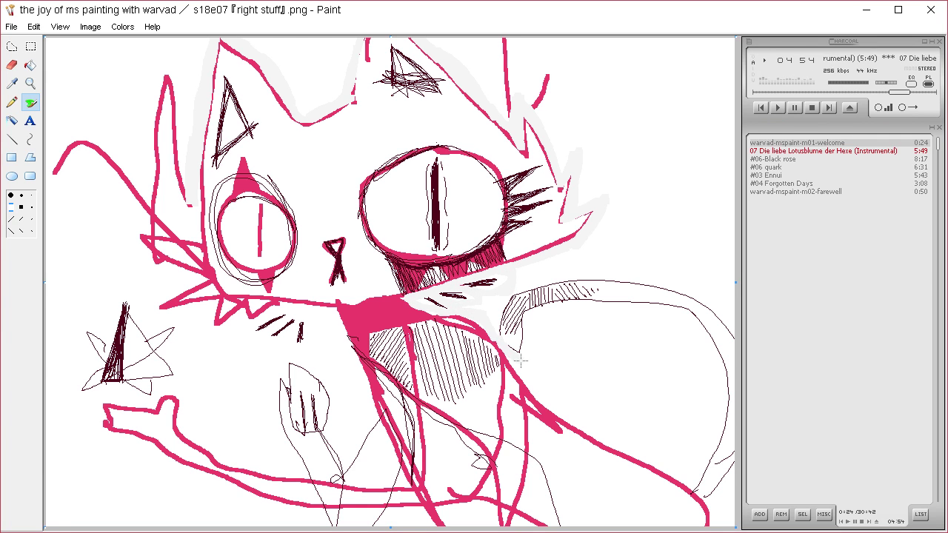
Brush pale grey along the inner and outer edges of the tail and down the outline of the back.
mouse_move(528, 320)
mouse_down()
mouse_move(622, 305)
mouse_move(693, 306)
mouse_up()
drag(528, 314, 567, 303)
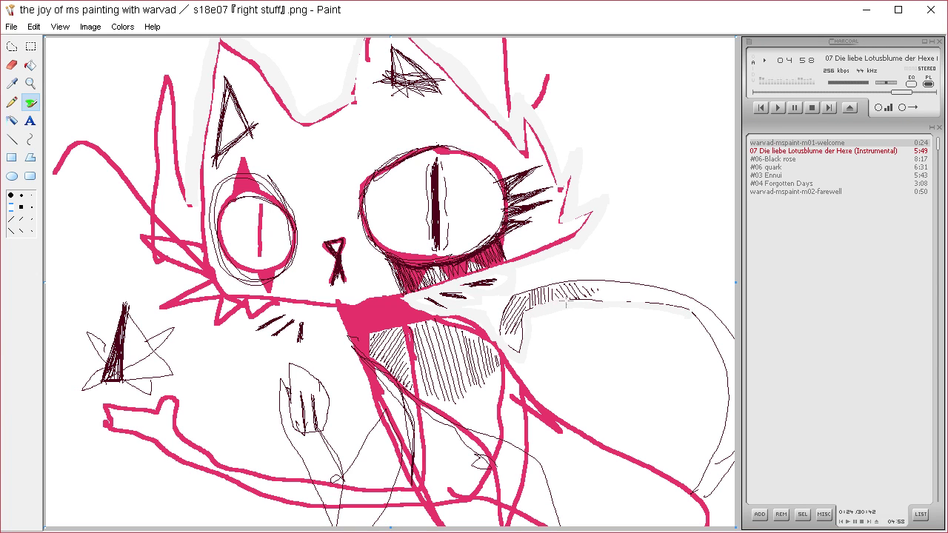
drag(501, 302, 492, 335)
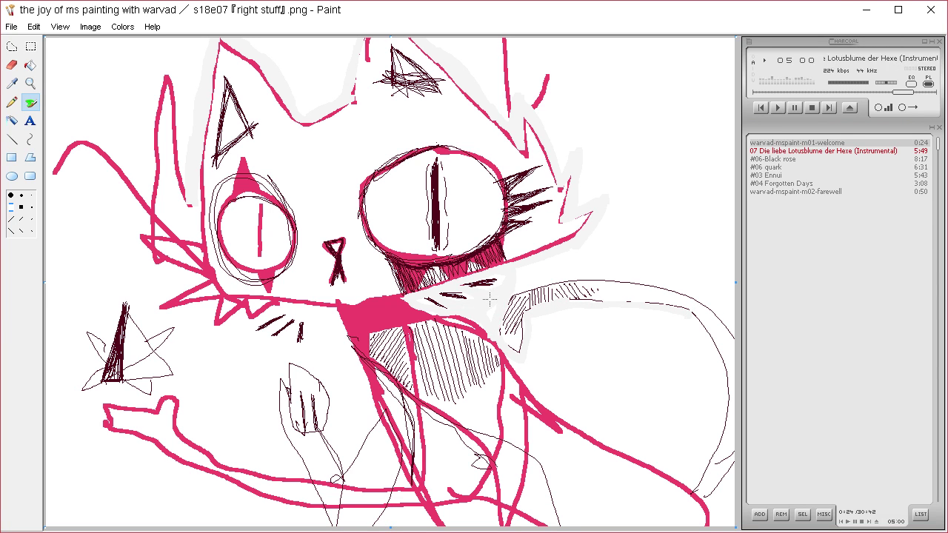
mouse_move(500, 294)
mouse_down()
mouse_move(575, 271)
mouse_move(558, 277)
mouse_move(654, 281)
mouse_up()
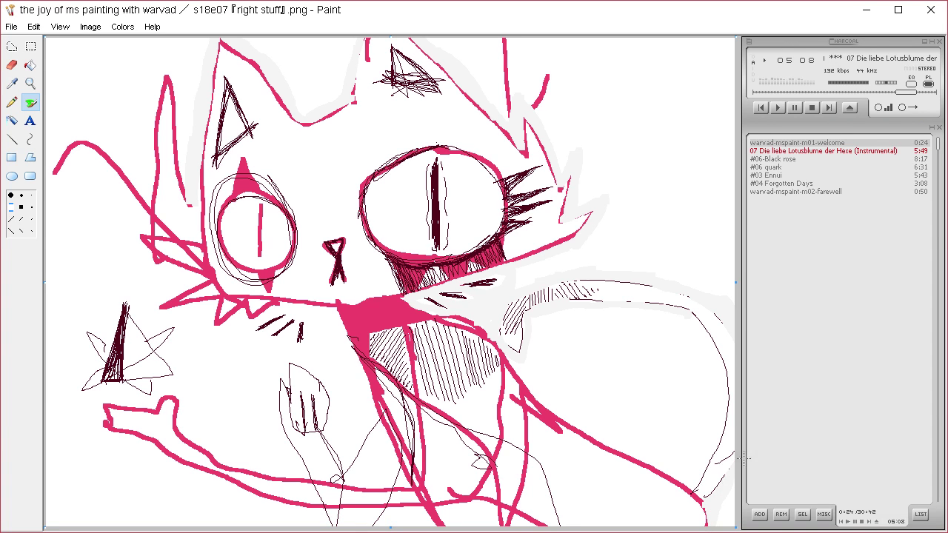
drag(744, 458, 746, 477)
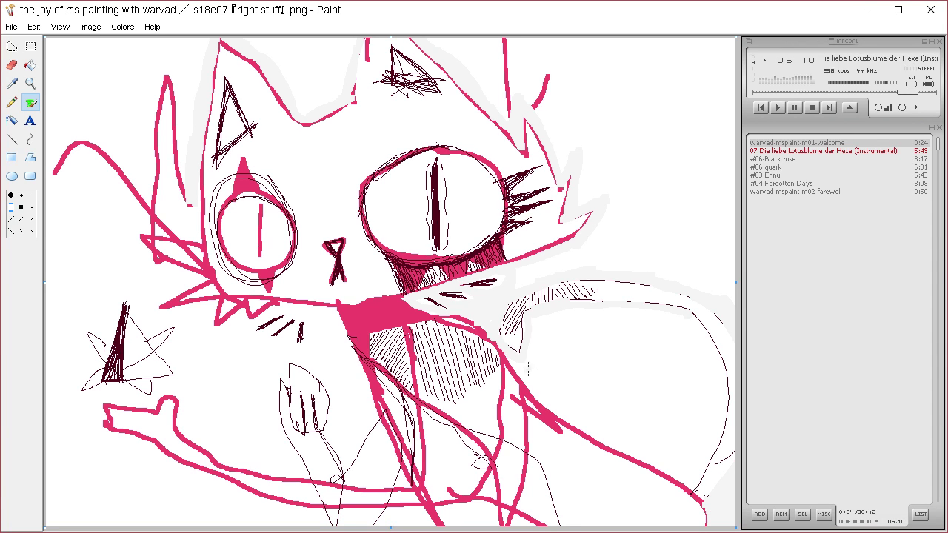
mouse_move(527, 367)
mouse_down()
mouse_move(546, 393)
mouse_move(512, 351)
mouse_move(552, 408)
mouse_move(544, 401)
mouse_move(662, 465)
mouse_up()
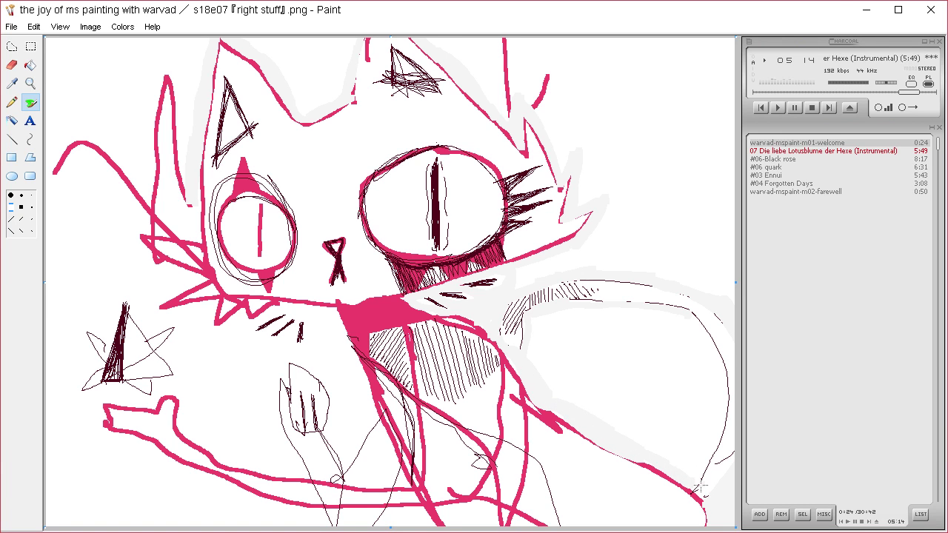
Brush pale grey beside the collar and chest, around the raised paw and its arm, and across the lower body.
mouse_move(342, 328)
mouse_down()
mouse_move(351, 350)
mouse_move(353, 342)
mouse_move(403, 392)
mouse_move(370, 349)
mouse_up()
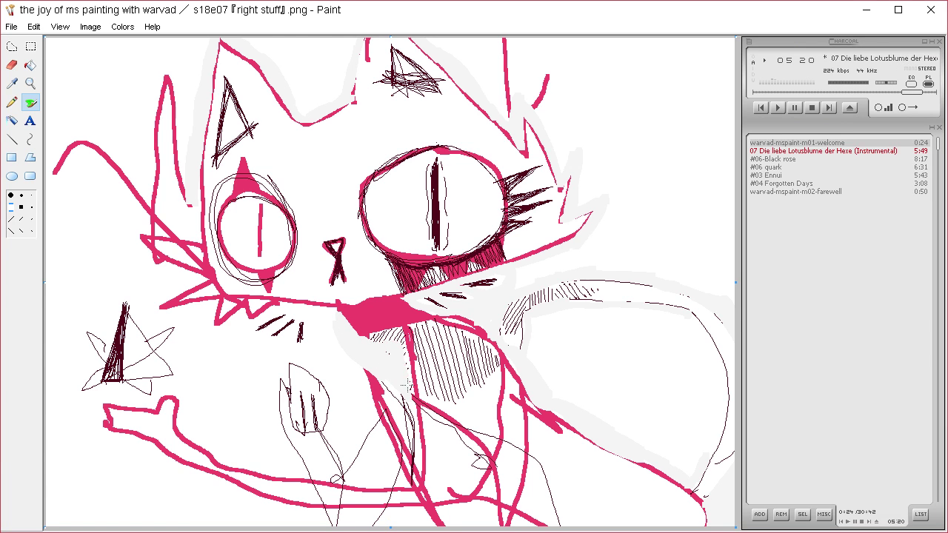
mouse_move(406, 362)
mouse_down()
mouse_move(341, 466)
mouse_move(324, 432)
mouse_move(337, 393)
mouse_up()
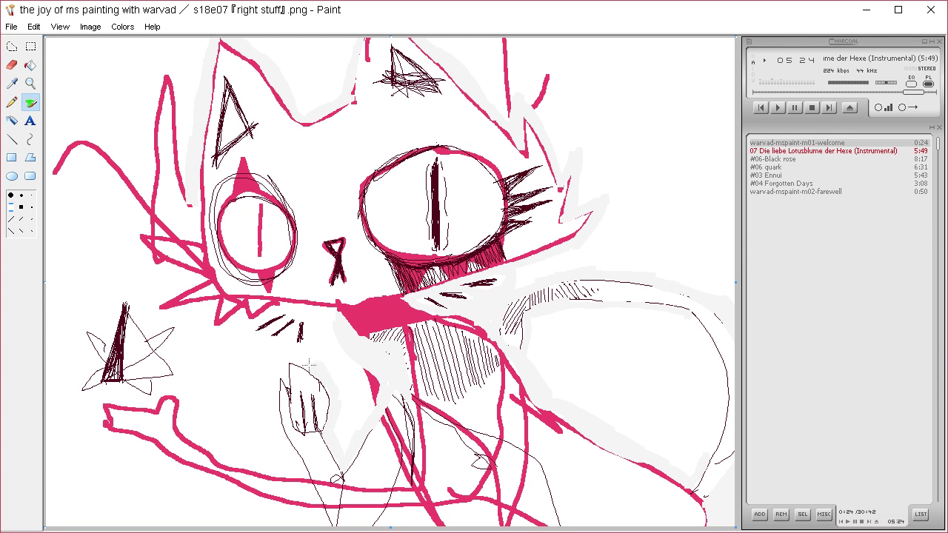
drag(303, 362, 282, 371)
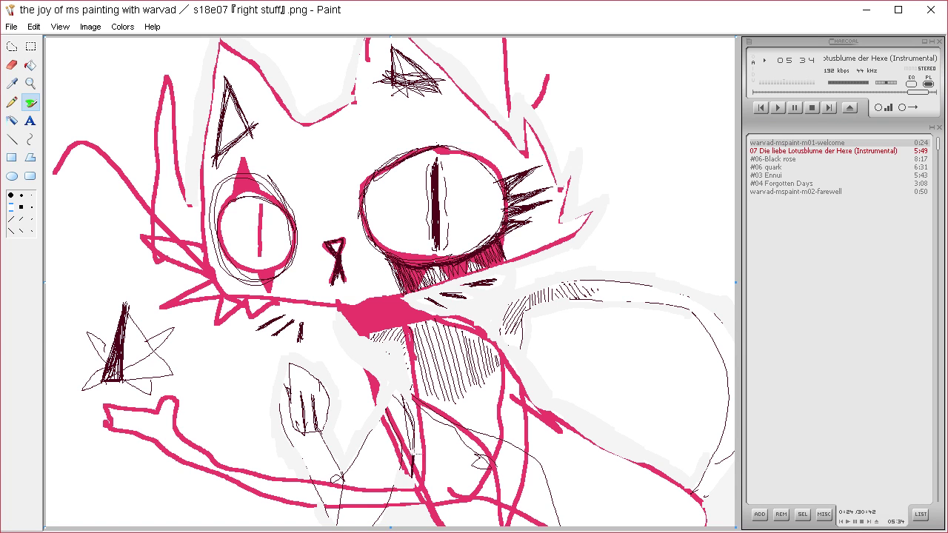
mouse_move(411, 450)
mouse_down()
mouse_move(537, 512)
mouse_move(455, 526)
mouse_move(442, 511)
mouse_up()
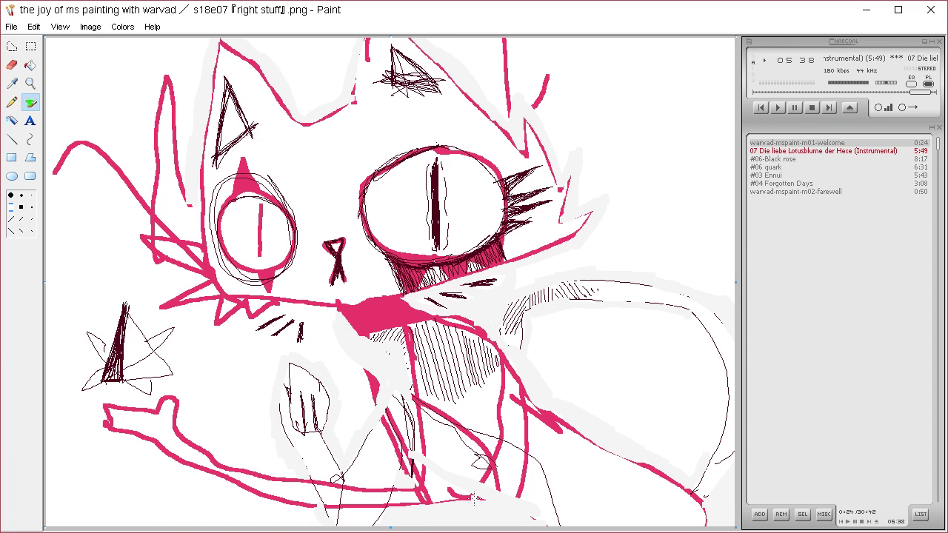
Trim the inner edge of the tail with more pale grey from its base up to the upper curve.
drag(695, 458, 721, 416)
mouse_move(712, 450)
mouse_down()
mouse_move(727, 399)
mouse_move(715, 364)
mouse_up()
drag(691, 315, 707, 318)
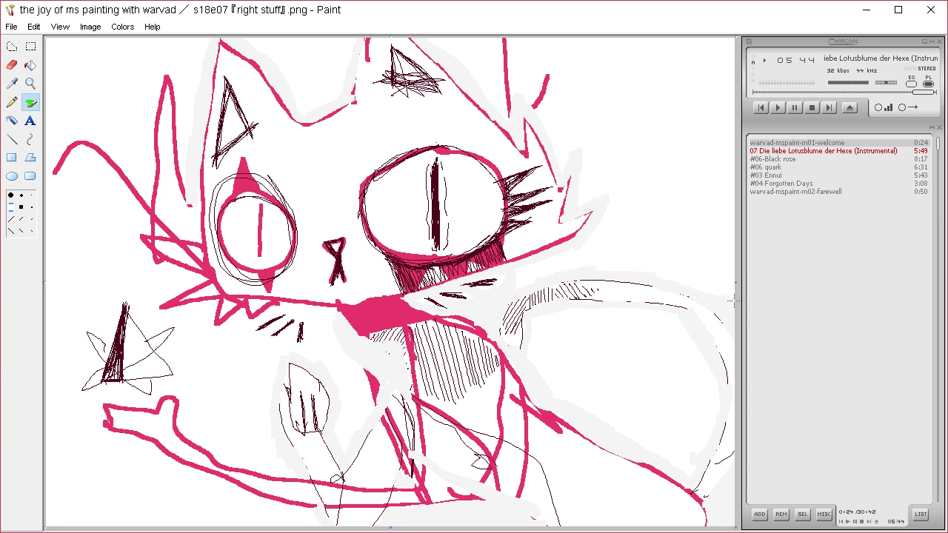
Brush pale grey around the cheek fur beside the small eye, under the jaw, and over the hatching at the chest's edge.
mouse_move(198, 204)
mouse_down()
mouse_move(194, 235)
mouse_move(160, 240)
mouse_move(136, 230)
mouse_move(167, 265)
mouse_move(197, 279)
mouse_move(152, 305)
mouse_move(181, 287)
mouse_move(166, 315)
mouse_move(229, 325)
mouse_move(317, 304)
mouse_up()
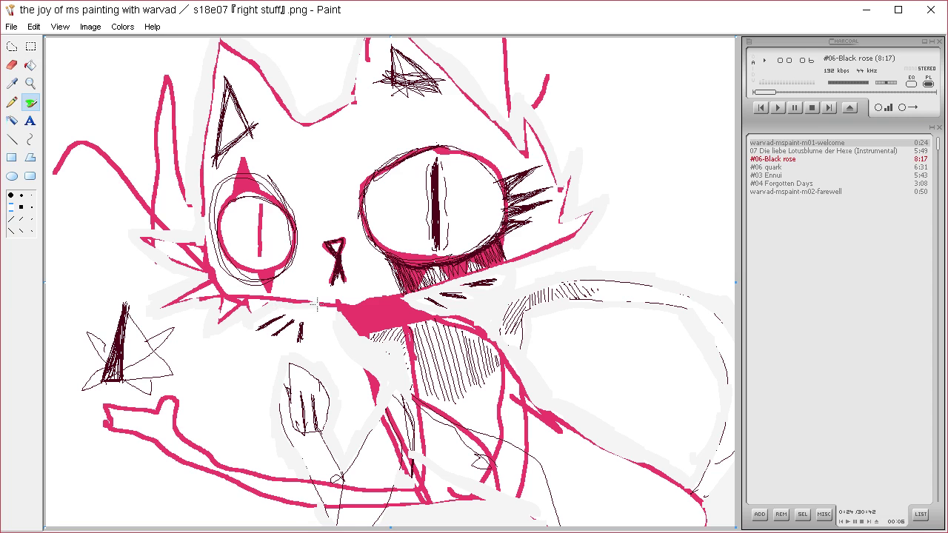
drag(245, 329, 296, 312)
mouse_move(291, 354)
mouse_down()
mouse_move(302, 314)
mouse_move(330, 337)
mouse_move(314, 332)
mouse_up()
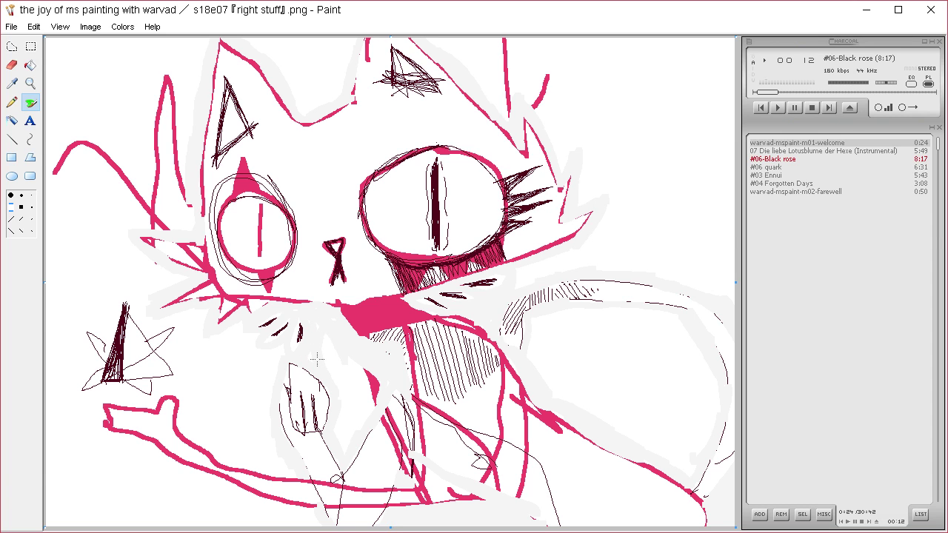
mouse_move(391, 348)
mouse_down()
mouse_move(371, 381)
mouse_move(385, 394)
mouse_up()
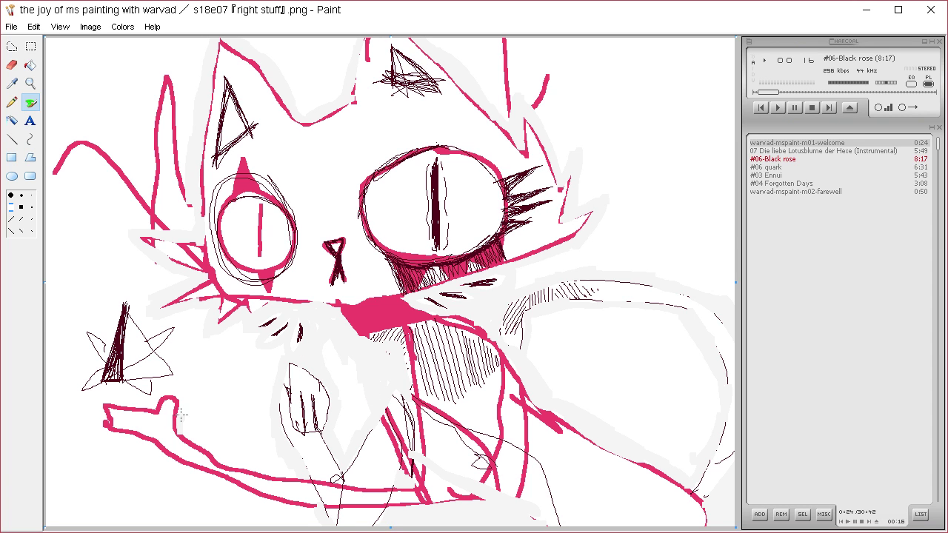
Brush pale grey around the outstretched arm and its paw, and around the points of the star.
mouse_move(163, 391)
mouse_down()
mouse_move(135, 405)
mouse_move(100, 404)
mouse_move(117, 436)
mouse_move(171, 455)
mouse_move(211, 487)
mouse_move(280, 508)
mouse_move(311, 504)
mouse_up()
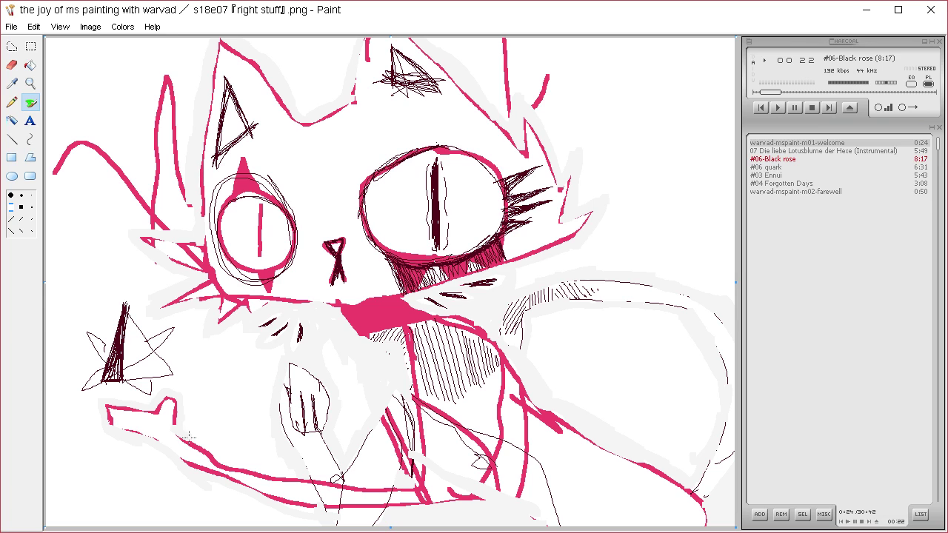
drag(314, 471, 351, 477)
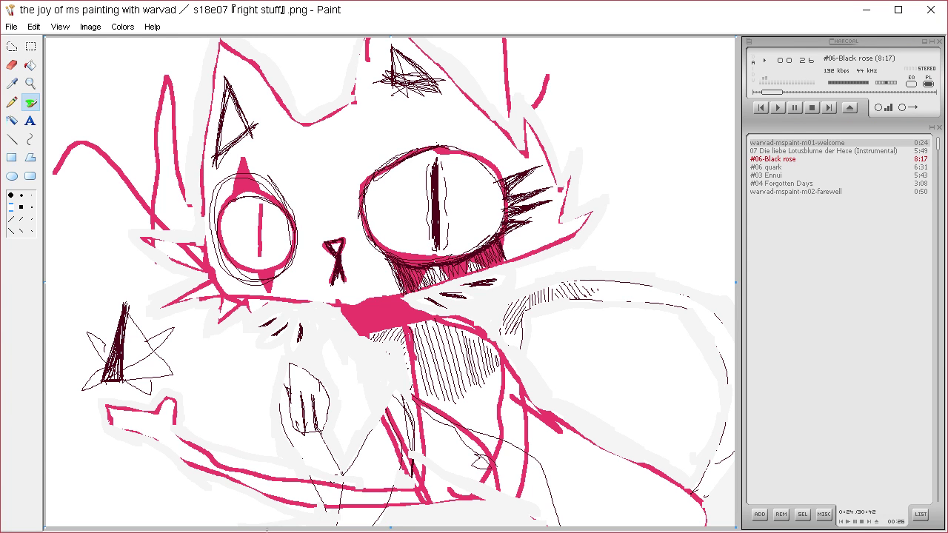
mouse_move(89, 390)
mouse_down()
mouse_move(97, 369)
mouse_move(83, 333)
mouse_move(122, 298)
mouse_move(180, 382)
mouse_move(150, 402)
mouse_move(117, 386)
mouse_up()
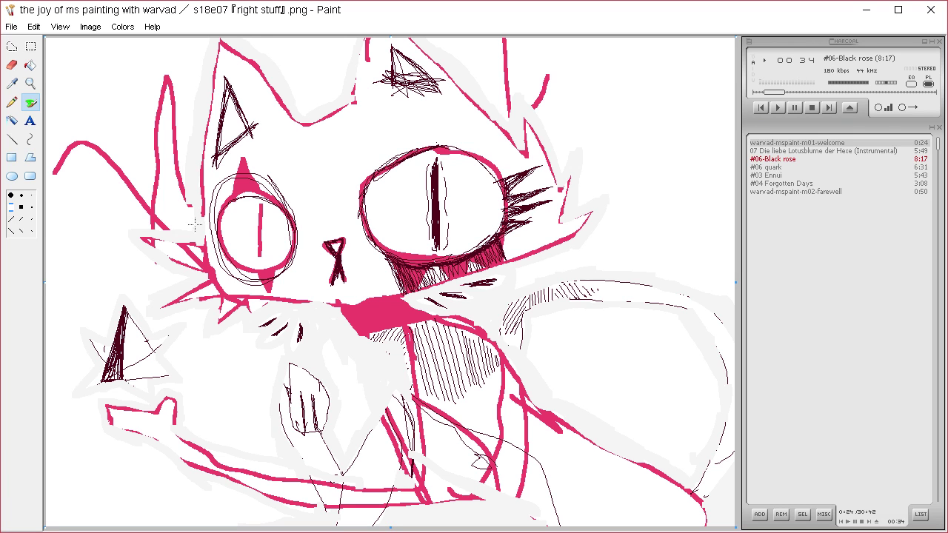
Fill the white background, the area inside the tail loop and the stray crimson lines around the head with pale grey.
click(30, 65)
click(184, 128)
click(178, 146)
click(184, 210)
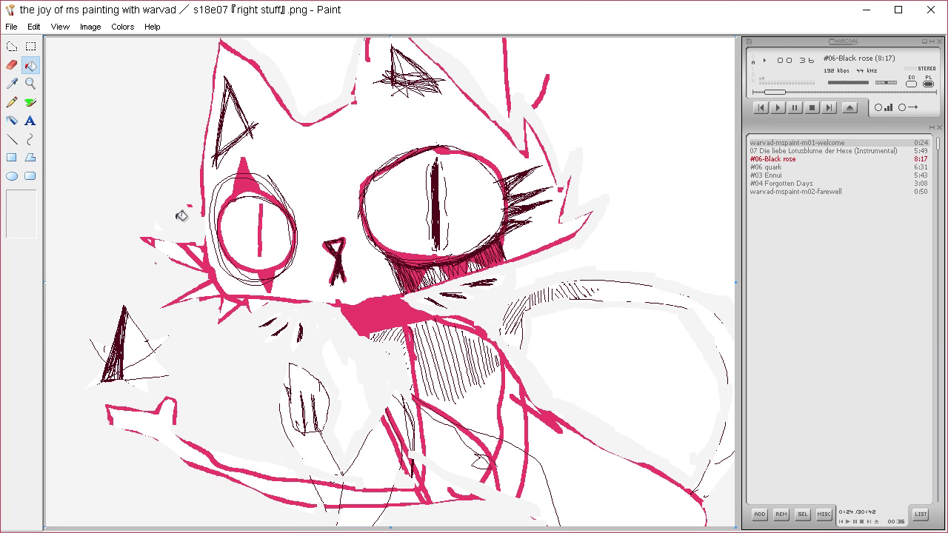
click(336, 66)
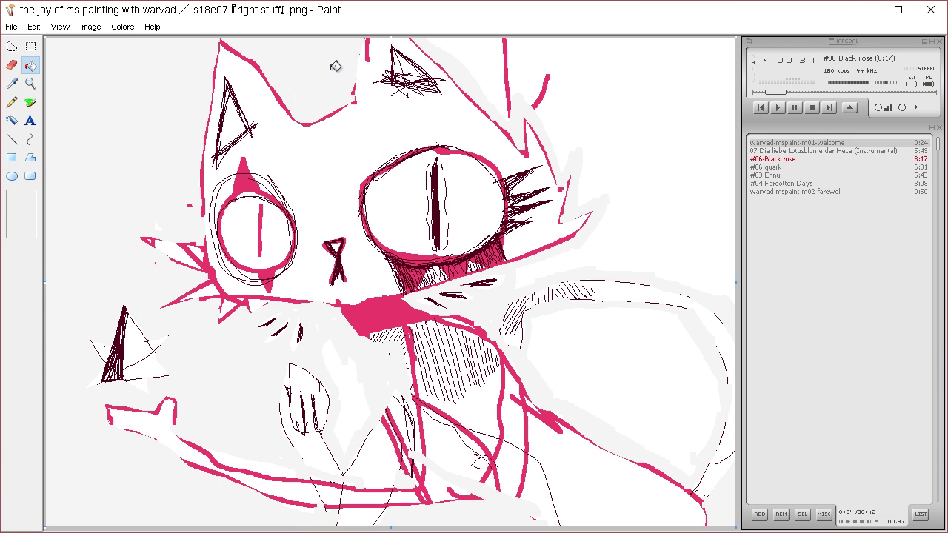
click(507, 82)
click(546, 85)
click(351, 375)
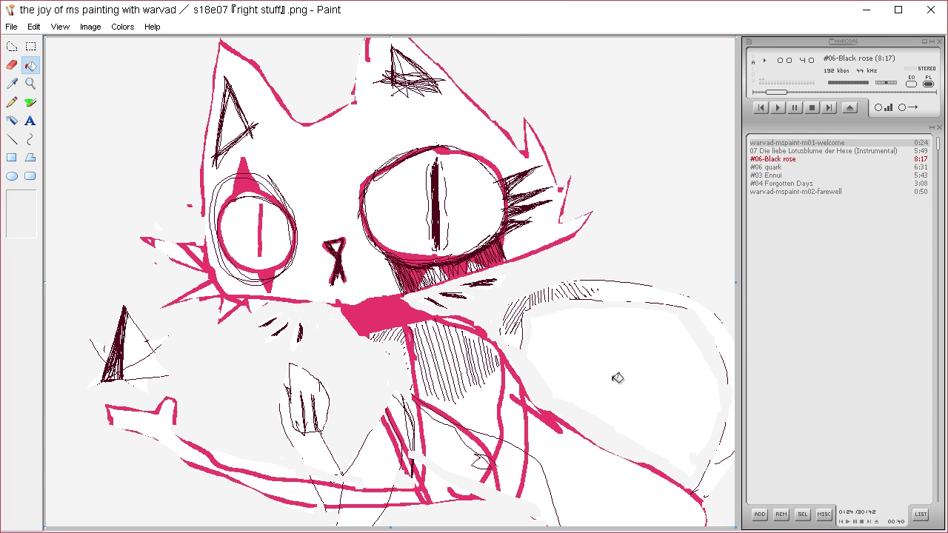
click(617, 379)
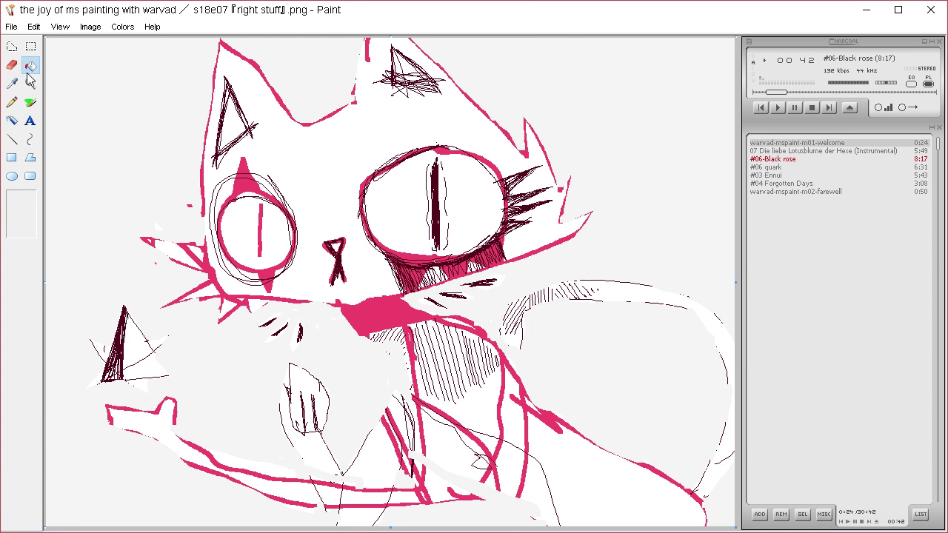
Set the drawing colour to a custom dark maroon with red 41, green 3 and blue 13.
click(122, 26)
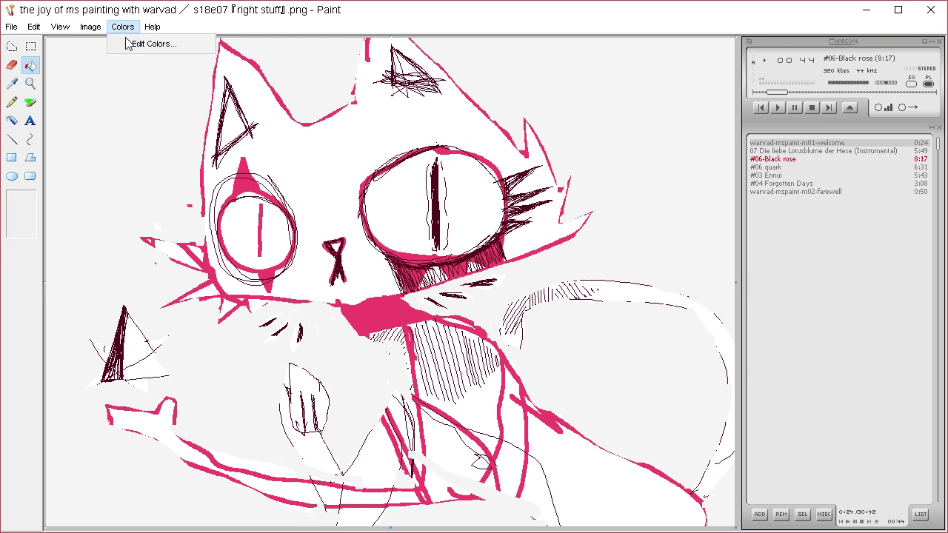
click(133, 43)
click(509, 357)
click(713, 301)
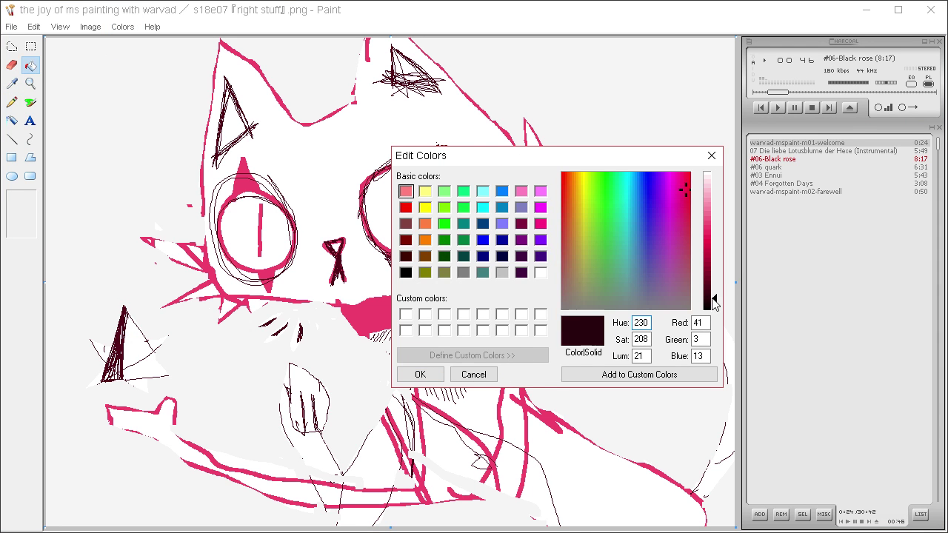
click(420, 374)
Fill the pale grey background, the gap between the ears and the grey patches on the lower body with dark maroon.
click(377, 387)
click(644, 218)
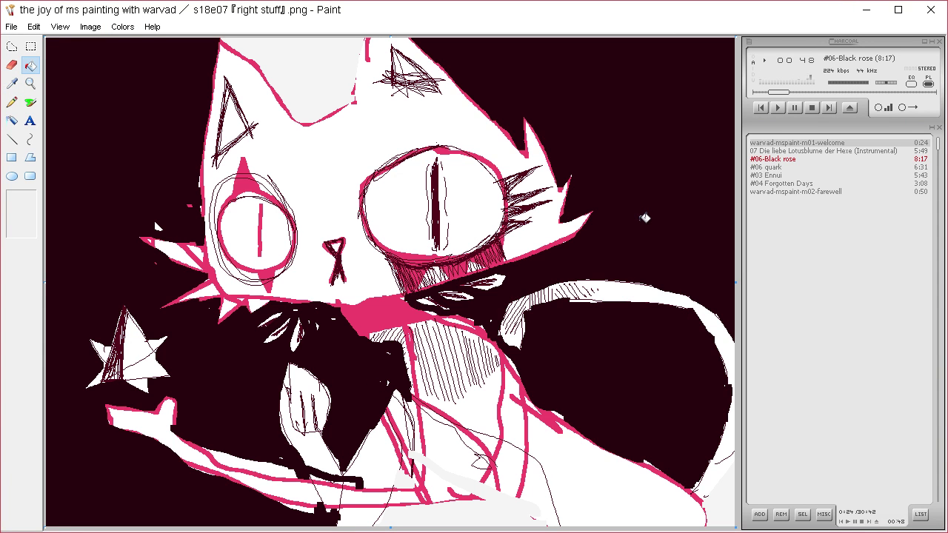
click(313, 61)
click(415, 485)
click(404, 481)
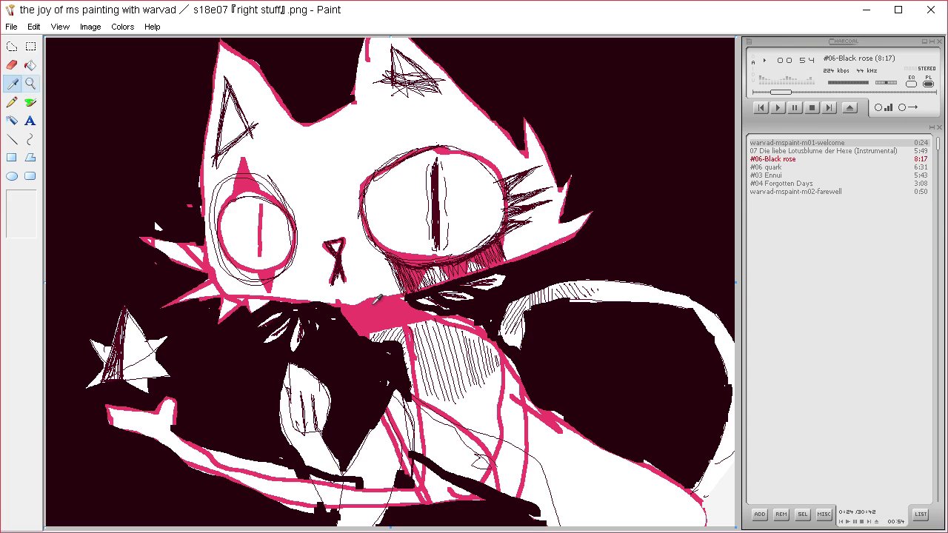
Scribble crimson shading over the collar and upper chest with the smallest square brush, and reinforce the large eye's lower rim.
click(31, 103)
click(31, 207)
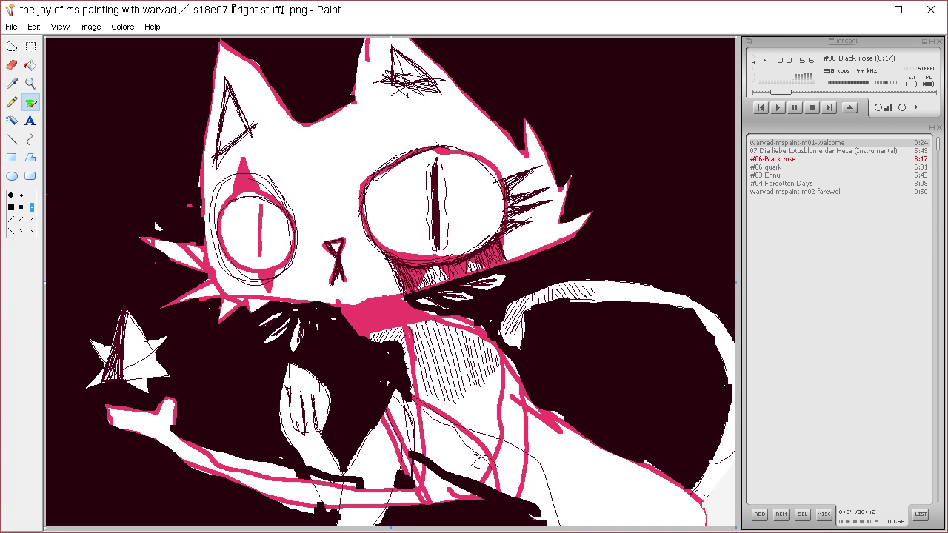
mouse_move(368, 333)
mouse_down()
mouse_move(412, 364)
mouse_move(396, 340)
mouse_move(406, 330)
mouse_up()
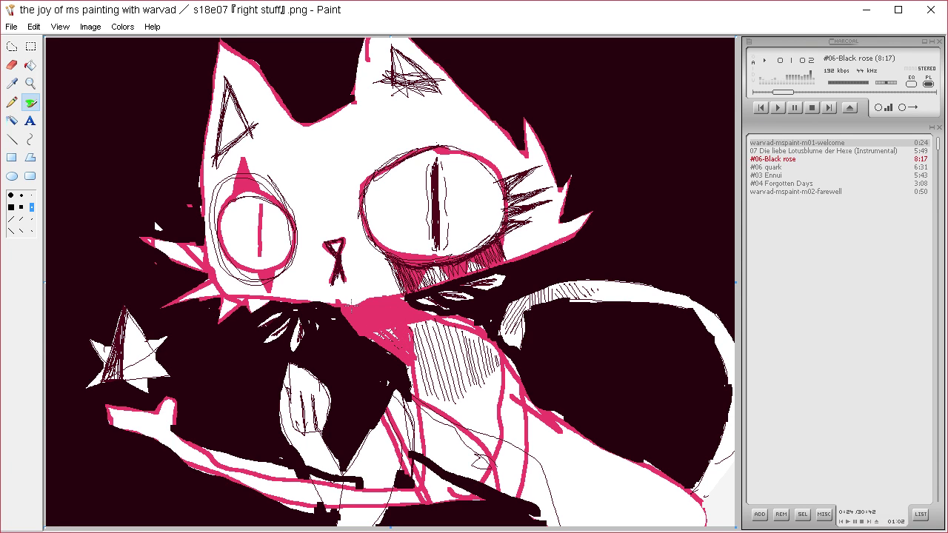
drag(351, 303, 342, 300)
mouse_move(406, 251)
mouse_down()
mouse_move(471, 250)
mouse_move(495, 230)
mouse_move(505, 197)
mouse_up()
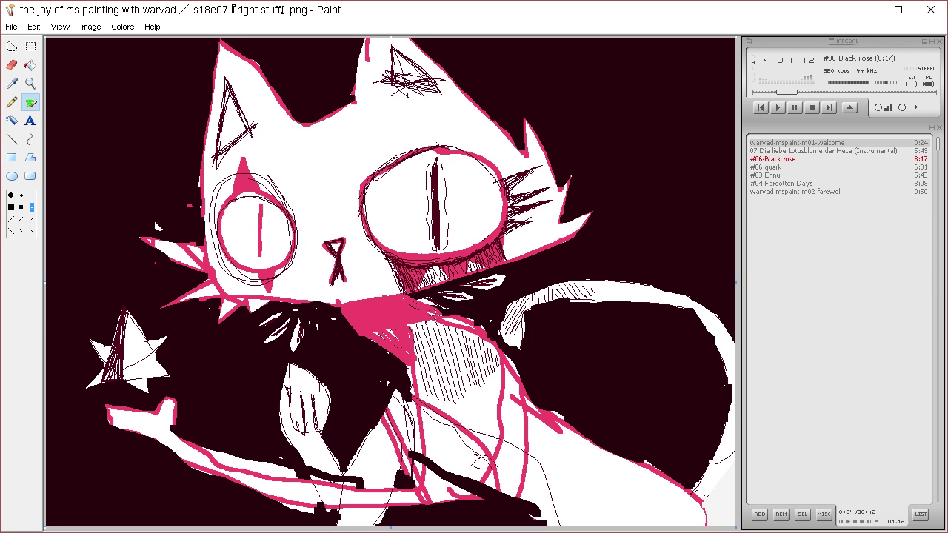
mouse_move(416, 322)
mouse_down()
mouse_move(461, 330)
mouse_move(408, 326)
mouse_move(481, 365)
mouse_move(408, 379)
mouse_move(422, 384)
mouse_move(433, 363)
mouse_move(474, 342)
mouse_move(495, 345)
mouse_move(482, 341)
mouse_up()
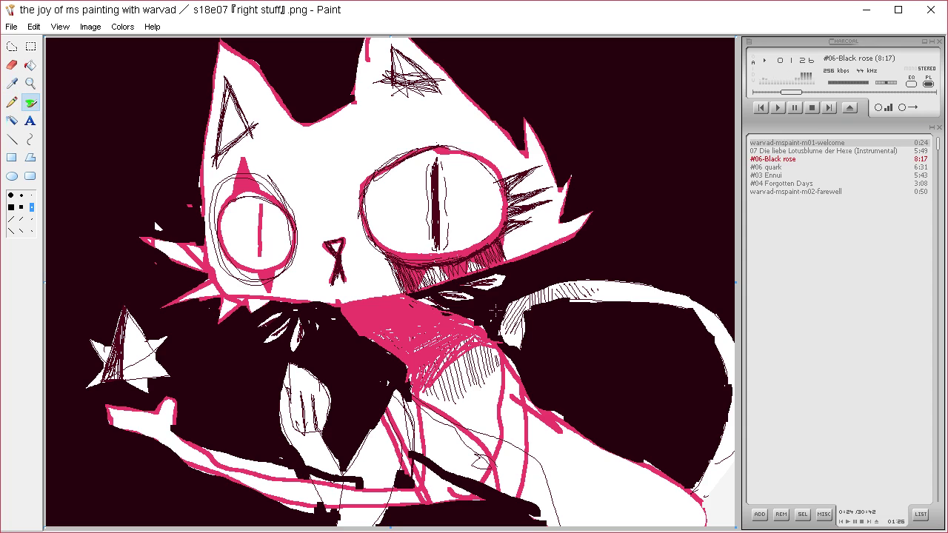
Add white fur strokes at the shoulder, and mark crimson freckles beside the nose and hatching on the cheek near the large eye.
mouse_move(486, 339)
mouse_down()
mouse_move(539, 374)
mouse_move(522, 370)
mouse_move(526, 397)
mouse_move(531, 369)
mouse_move(507, 350)
mouse_move(511, 381)
mouse_move(489, 345)
mouse_move(498, 343)
mouse_up()
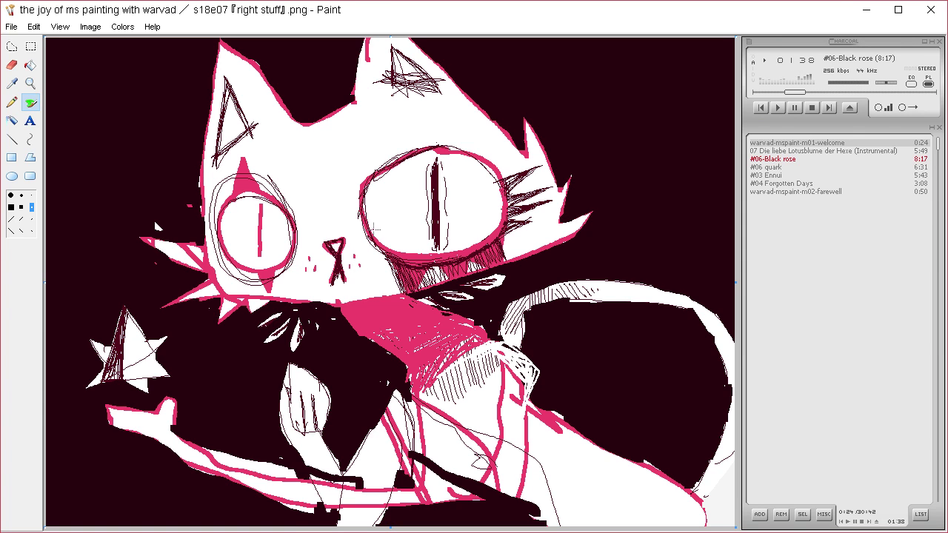
mouse_move(518, 241)
mouse_down()
mouse_move(551, 227)
mouse_move(558, 237)
mouse_move(557, 214)
mouse_move(548, 215)
mouse_move(556, 192)
mouse_up()
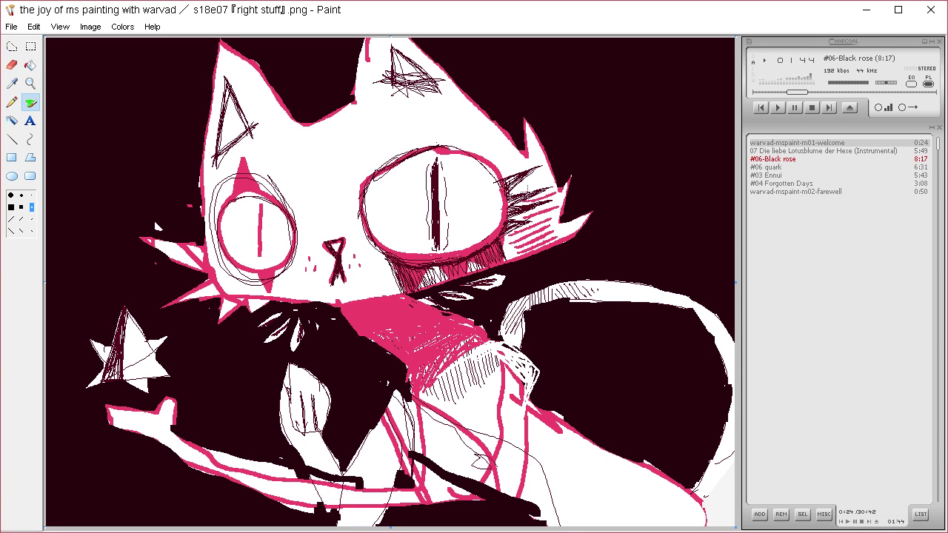
Hatch the lower back with slanted crimson strokes and outline both edges of the tail in thin crimson.
drag(590, 452, 607, 507)
drag(599, 453, 620, 528)
mouse_move(605, 454)
mouse_down()
mouse_move(615, 518)
mouse_move(606, 466)
mouse_move(619, 470)
mouse_move(630, 519)
mouse_up()
drag(621, 483, 631, 521)
mouse_move(628, 462)
mouse_down()
mouse_move(636, 523)
mouse_move(649, 523)
mouse_up()
drag(645, 480, 665, 523)
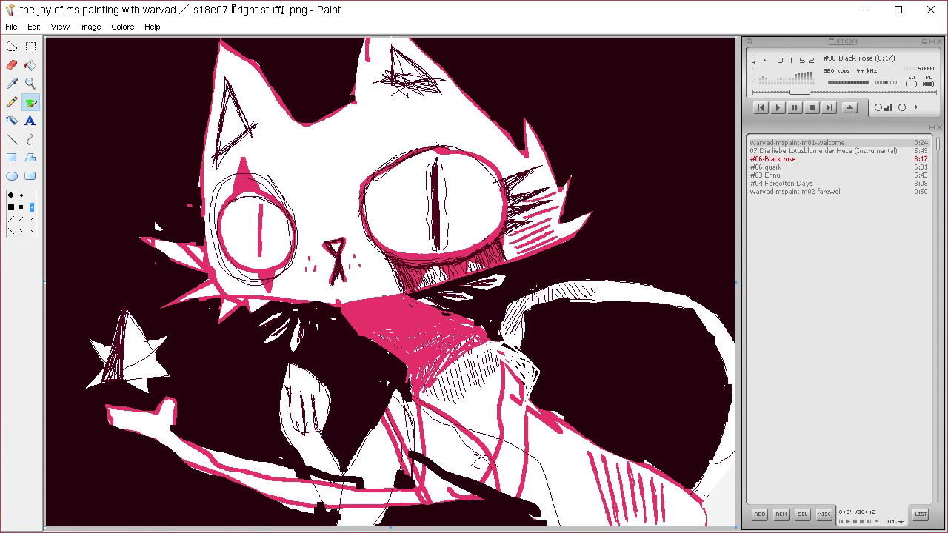
mouse_move(508, 347)
mouse_down()
mouse_move(526, 315)
mouse_move(574, 304)
mouse_move(682, 315)
mouse_move(700, 308)
mouse_move(731, 379)
mouse_move(727, 437)
mouse_move(695, 496)
mouse_up()
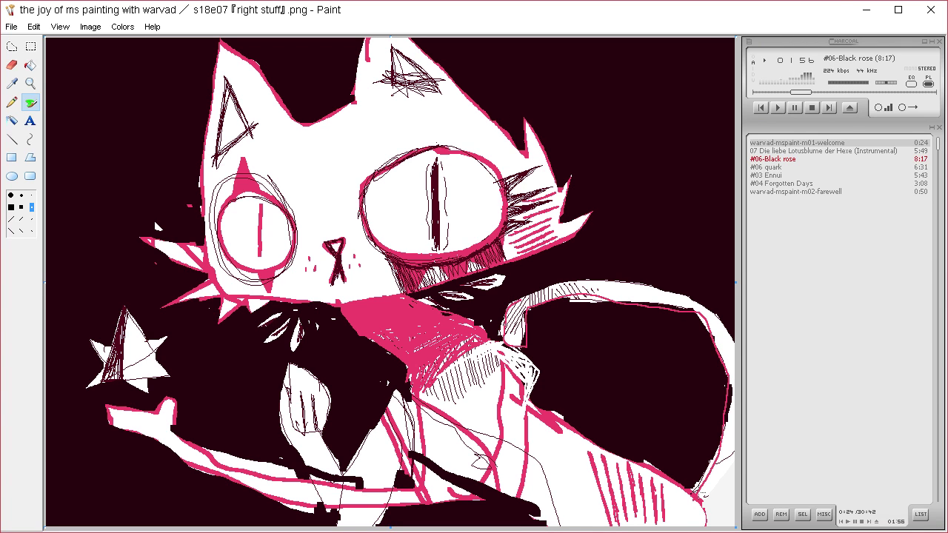
mouse_move(511, 313)
mouse_down()
mouse_move(548, 285)
mouse_move(650, 283)
mouse_move(735, 336)
mouse_up()
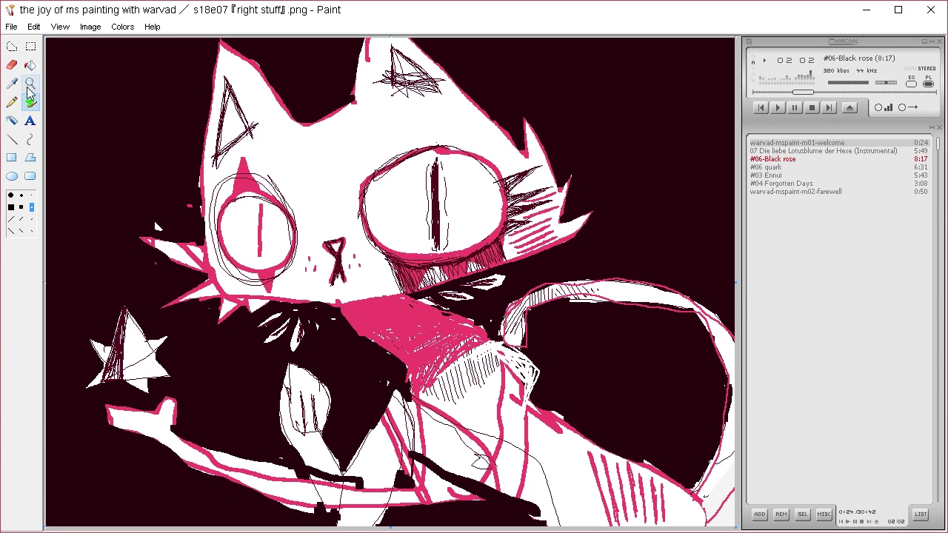
Add short dark strokes along the large eye's slit pupil and thicken the eye's upper rim and corner lashes.
mouse_move(430, 176)
mouse_down()
mouse_move(425, 163)
mouse_move(431, 213)
mouse_up()
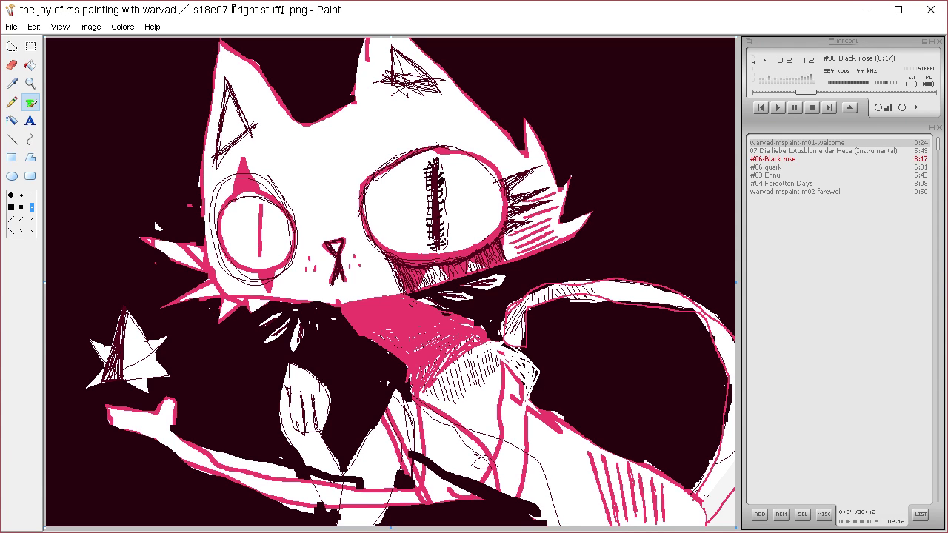
drag(437, 251, 430, 238)
mouse_move(376, 252)
mouse_down()
mouse_move(366, 264)
mouse_move(374, 258)
mouse_move(363, 221)
mouse_move(368, 176)
mouse_move(412, 151)
mouse_move(358, 214)
mouse_up()
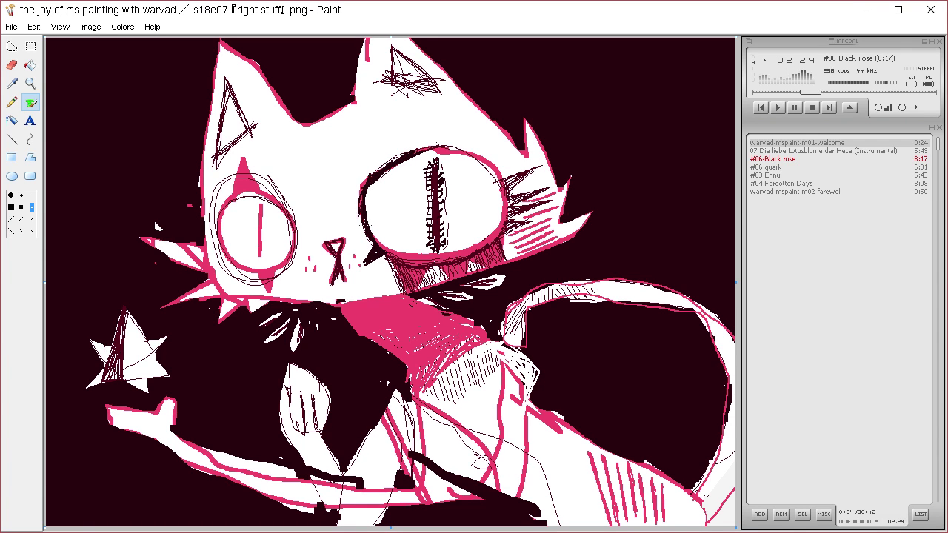
mouse_move(430, 150)
mouse_down()
mouse_move(495, 169)
mouse_move(511, 193)
mouse_up()
drag(519, 178, 502, 194)
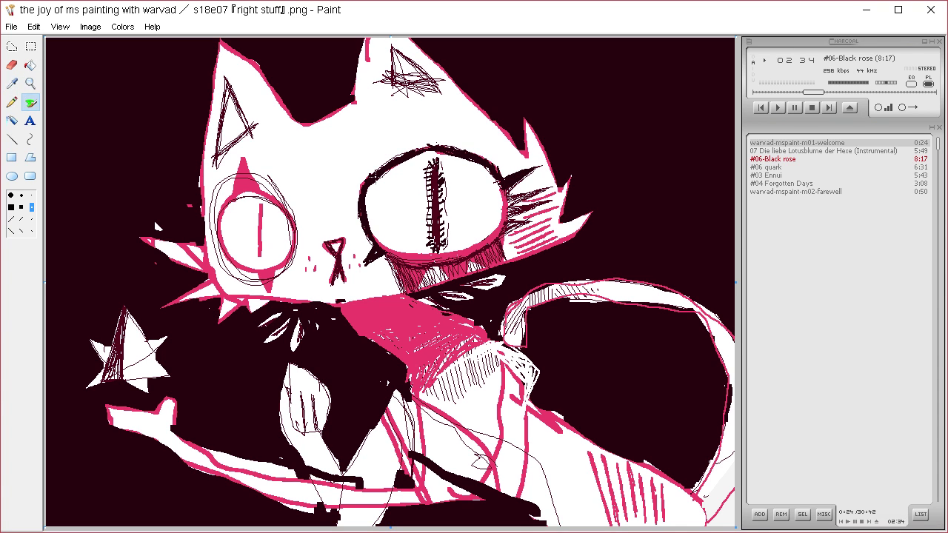
Narrow the large eye's pupil to a thin slit by brushing white over both sides with a larger brush.
click(11, 207)
drag(427, 162, 434, 245)
mouse_move(425, 165)
mouse_down()
mouse_move(433, 246)
mouse_move(430, 160)
mouse_move(449, 236)
mouse_move(448, 214)
mouse_up()
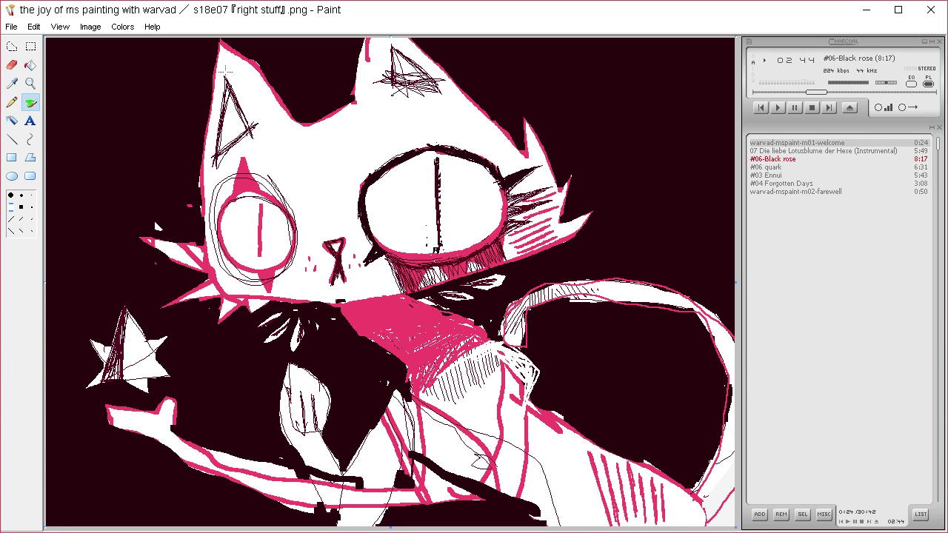
Trim the inner triangle of the ear above the small eye with white strokes around its sides and base.
drag(225, 72, 213, 164)
drag(256, 137, 220, 159)
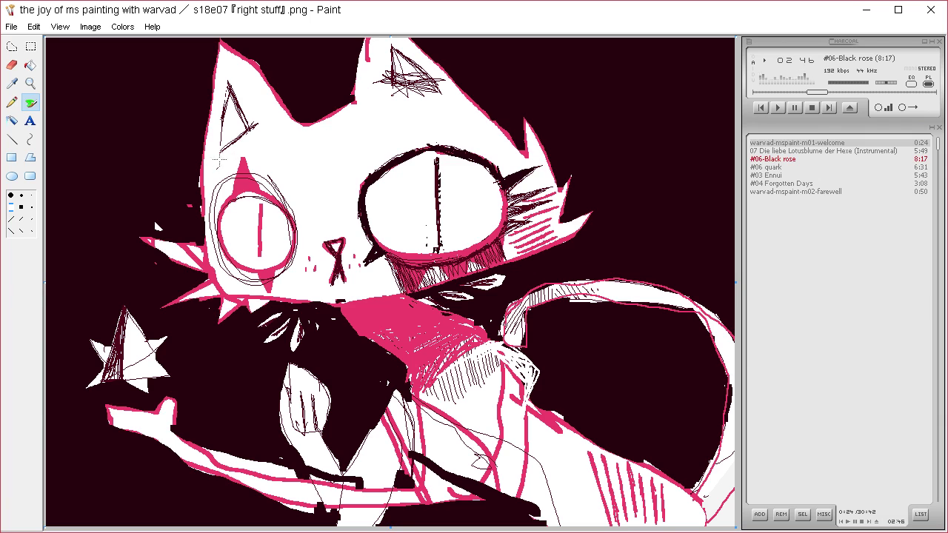
drag(252, 111, 243, 134)
Divide the face with a straight line from forehead to jaw and fill the small eye's half with dark maroon.
click(12, 138)
drag(320, 119, 317, 188)
drag(312, 225, 289, 302)
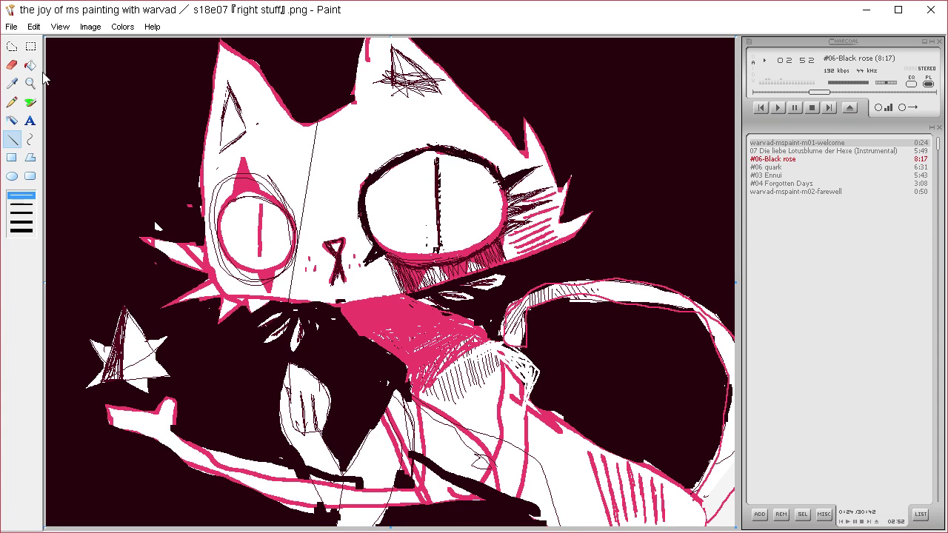
click(29, 65)
click(308, 154)
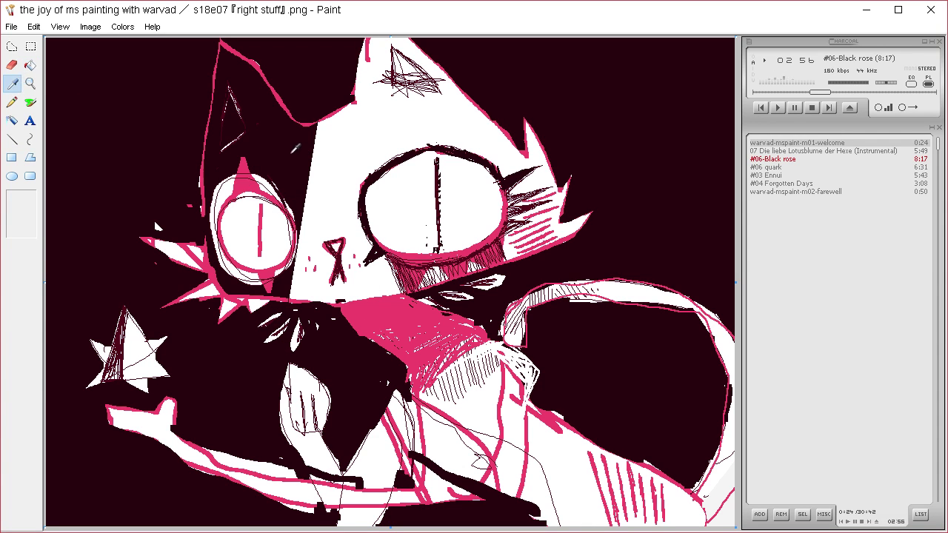
Draw a straight dark line across the lower body and fill the area beneath it and the star's centre dark maroon.
click(11, 138)
drag(415, 398, 730, 528)
click(30, 66)
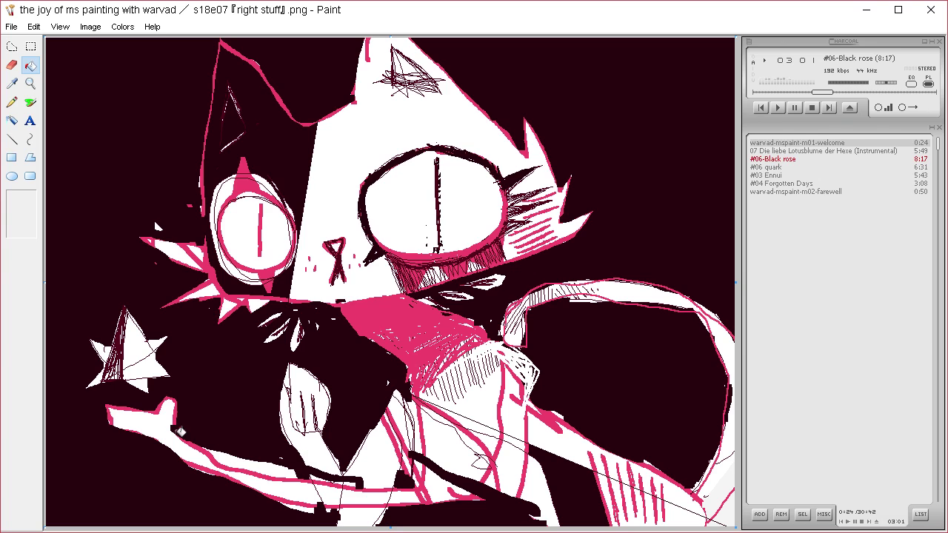
click(134, 355)
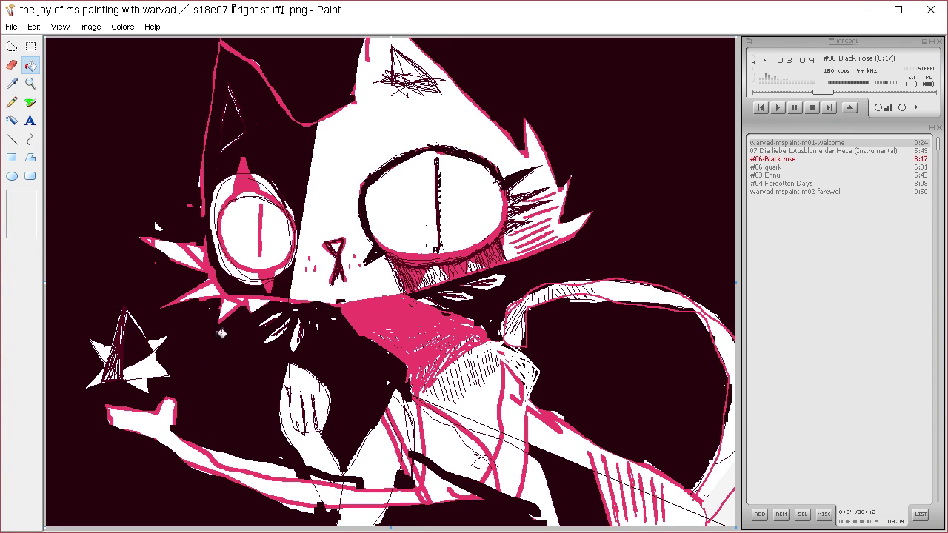
Sample the crimson and brush a cluster of round dots of varied sizes around the star's upper tips.
click(12, 83)
click(244, 179)
click(30, 102)
click(22, 194)
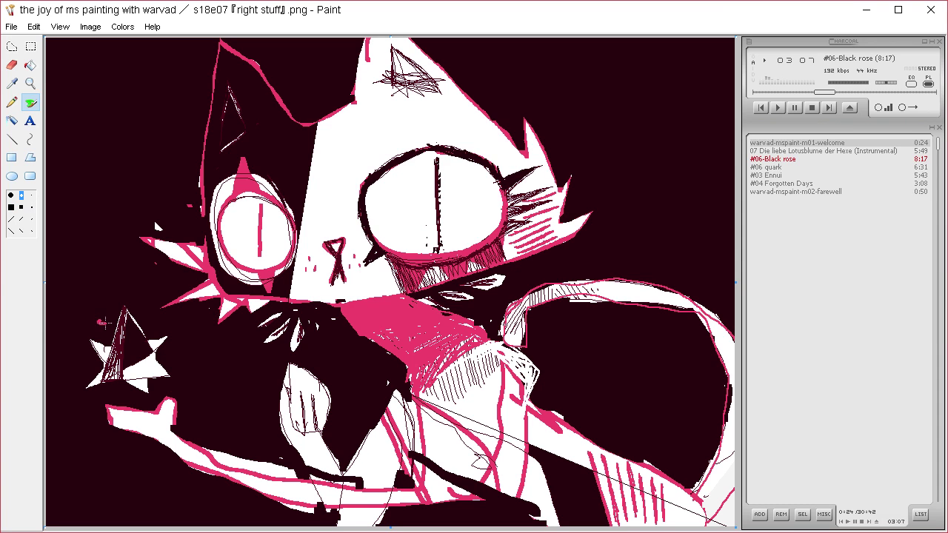
drag(157, 319, 161, 323)
drag(109, 331, 101, 340)
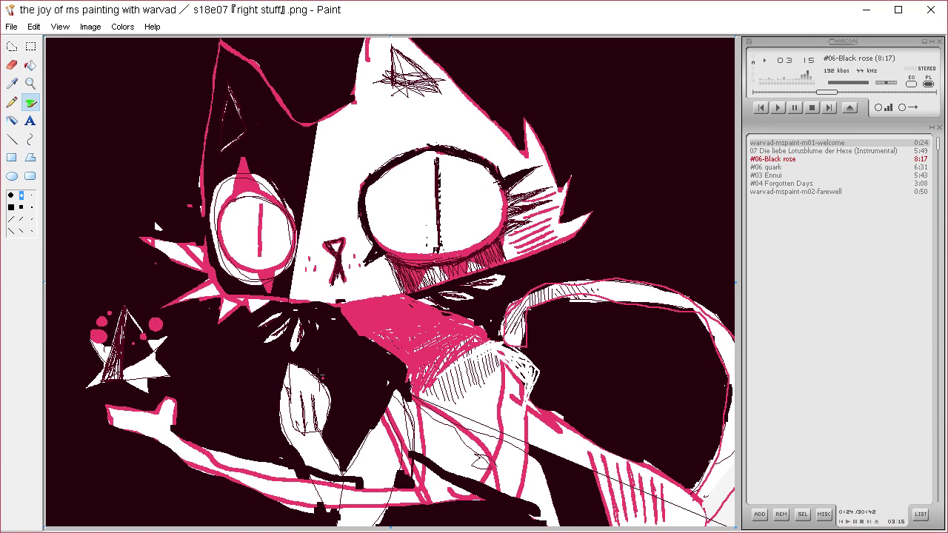
Sample the background maroon and brush over parts of the star's outer points to slim them.
click(13, 85)
click(68, 99)
mouse_move(133, 385)
mouse_down()
mouse_move(154, 376)
mouse_move(148, 392)
mouse_move(126, 380)
mouse_move(103, 371)
mouse_up()
key(ctrl+z)
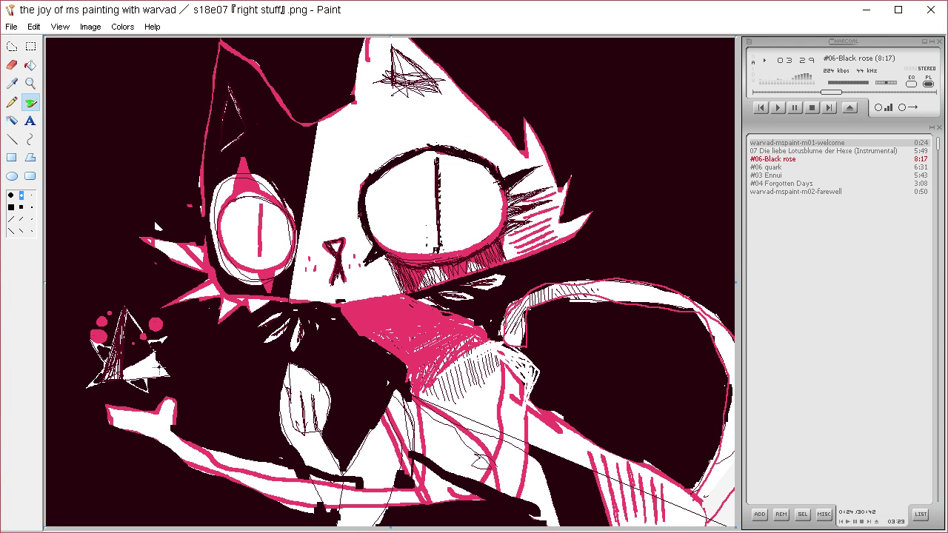
Paint a trail of dim maroon bubbles of varied sizes rising from the star beside the small eye.
click(12, 83)
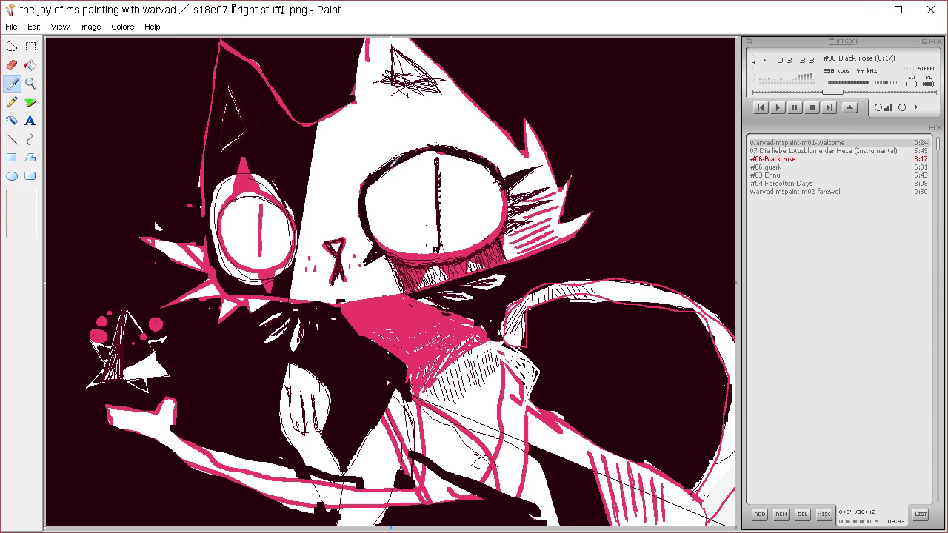
click(393, 158)
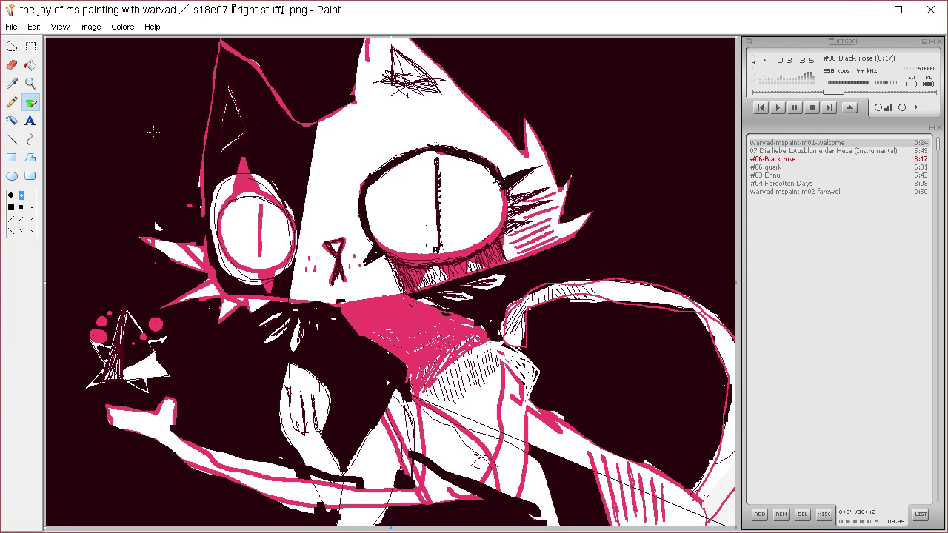
click(12, 83)
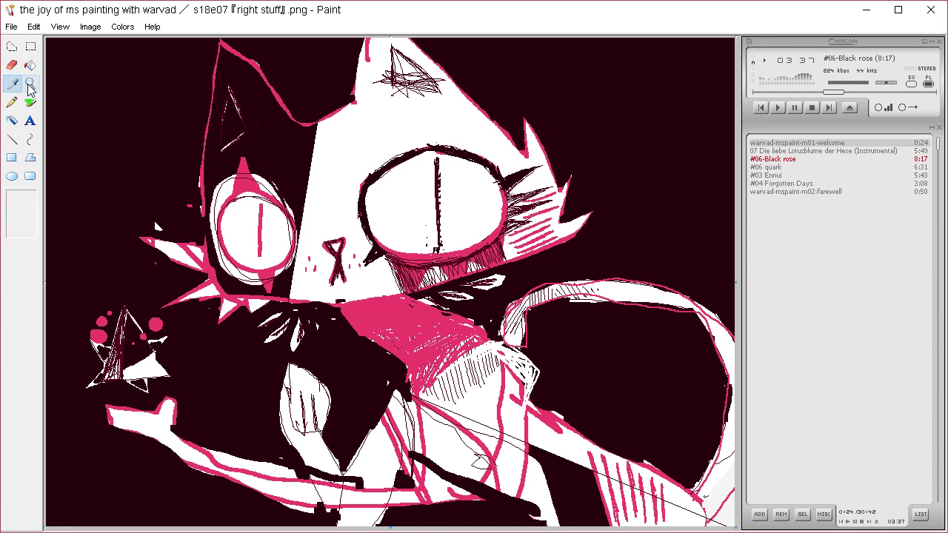
click(436, 182)
mouse_move(118, 194)
mouse_down()
mouse_move(128, 202)
mouse_move(118, 199)
mouse_up()
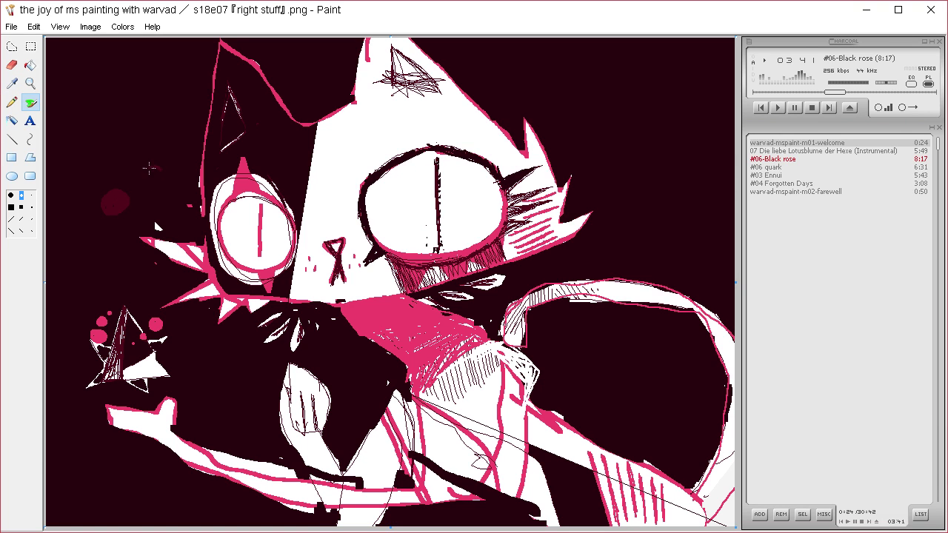
mouse_move(149, 169)
mouse_down()
mouse_move(152, 189)
mouse_move(167, 171)
mouse_move(158, 173)
mouse_up()
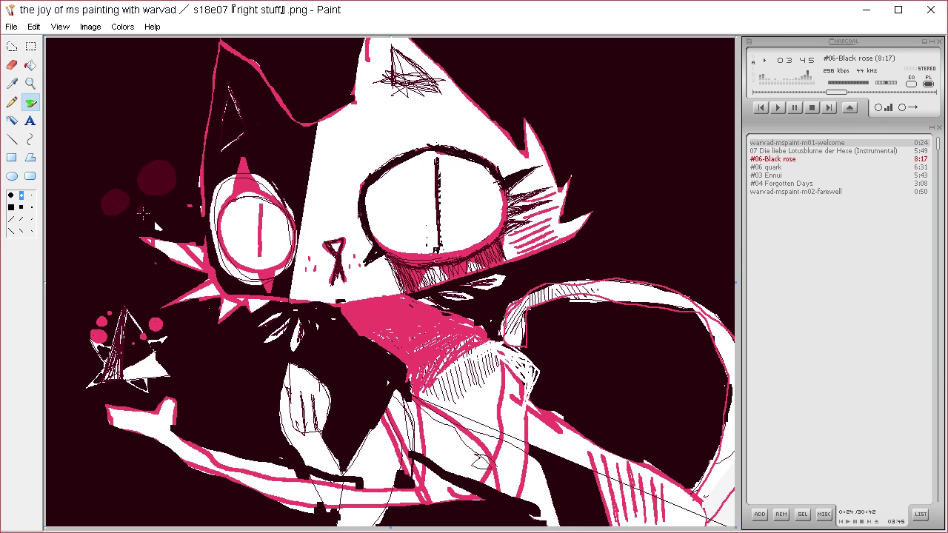
mouse_move(126, 224)
mouse_down()
mouse_move(118, 240)
mouse_move(78, 251)
mouse_move(91, 254)
mouse_up()
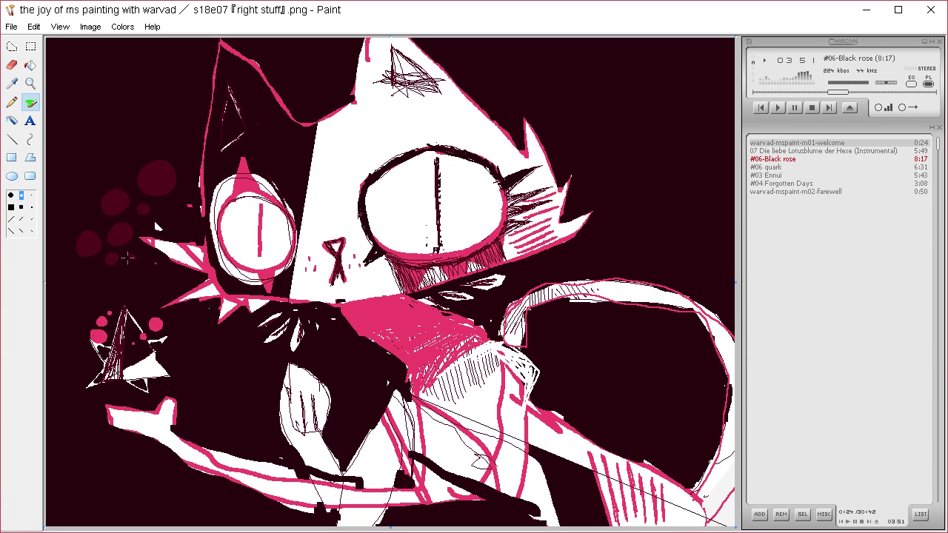
drag(114, 279, 123, 283)
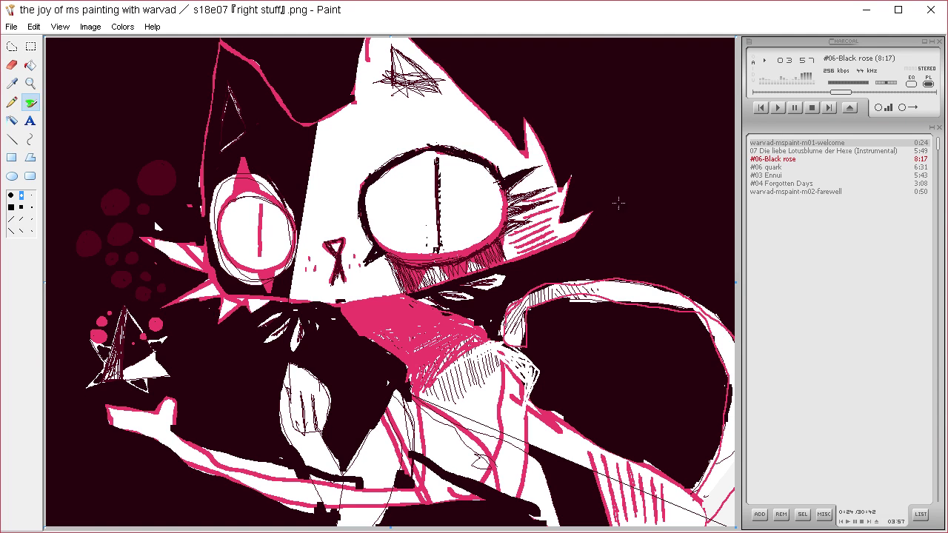
Paint dim maroon bubbles in the background beyond the large eye's cheek tufts, ending in small dots on the forehead.
drag(630, 209, 648, 214)
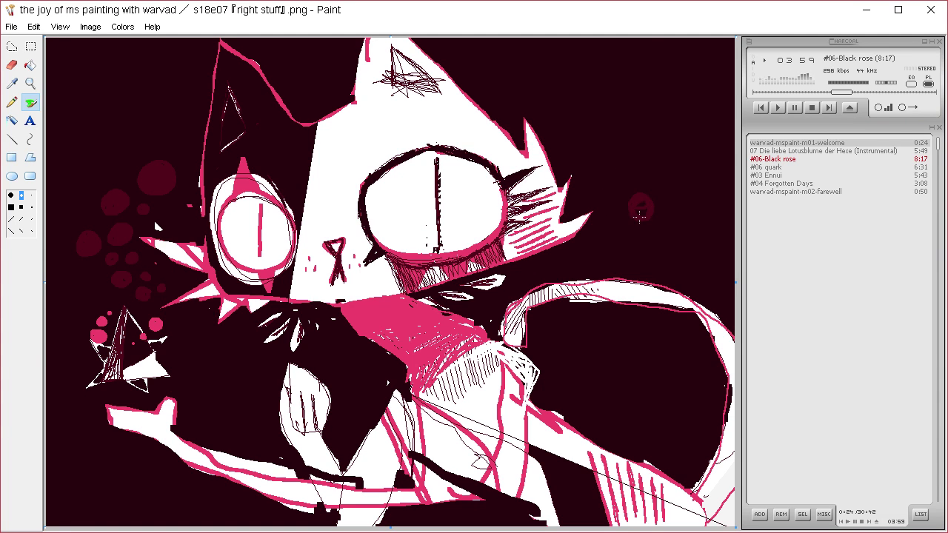
drag(646, 214, 628, 174)
mouse_move(628, 135)
mouse_down()
mouse_move(588, 161)
mouse_move(609, 168)
mouse_move(609, 198)
mouse_up()
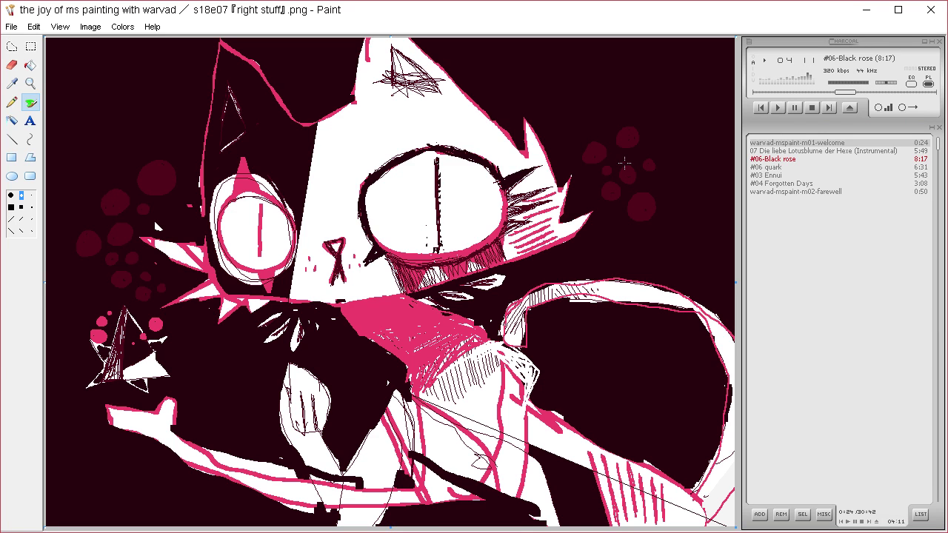
drag(575, 132, 567, 136)
drag(585, 103, 586, 112)
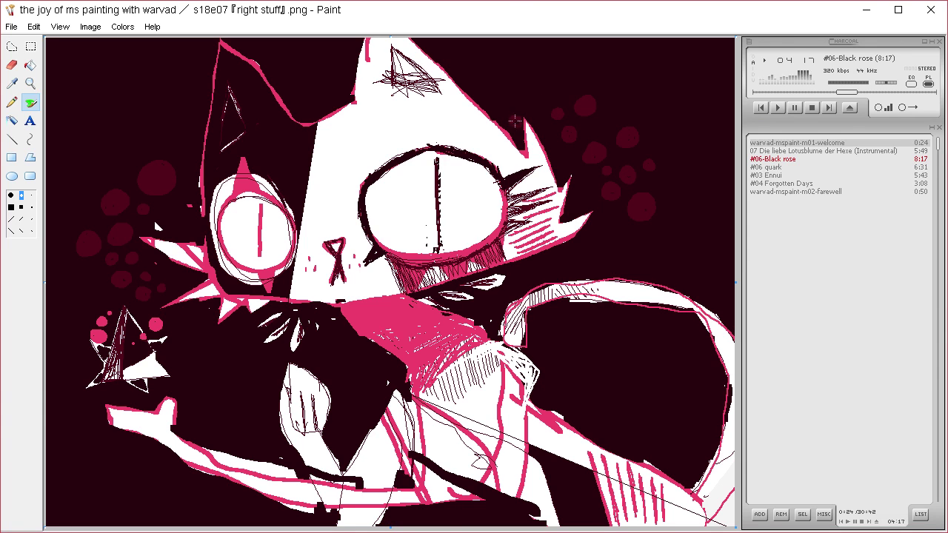
mouse_move(531, 126)
mouse_down()
mouse_move(525, 104)
mouse_move(489, 123)
mouse_move(492, 140)
mouse_move(480, 134)
mouse_up()
Extend the dim maroon bubbles down above the tail, across its upper edge and into the tail's loop.
drag(649, 244, 652, 253)
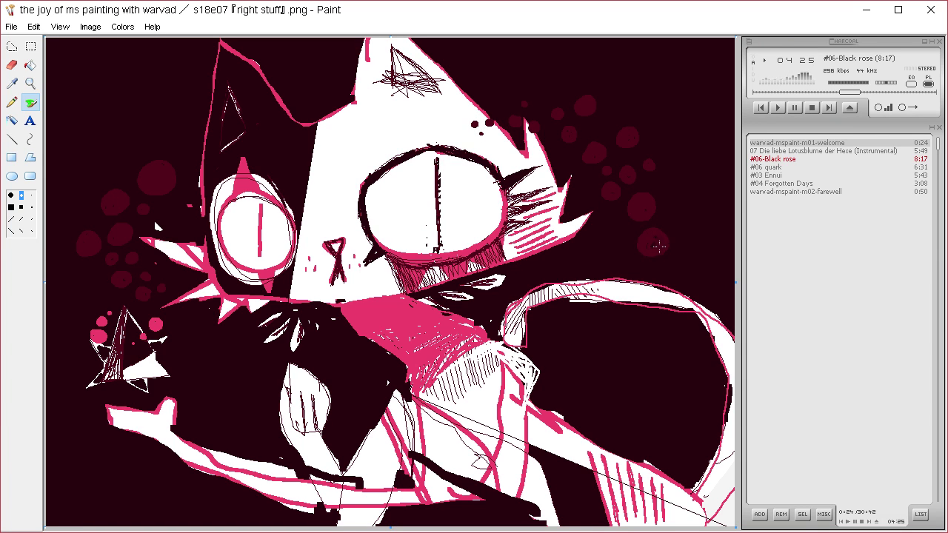
mouse_move(688, 200)
mouse_down()
mouse_move(675, 213)
mouse_move(690, 250)
mouse_up()
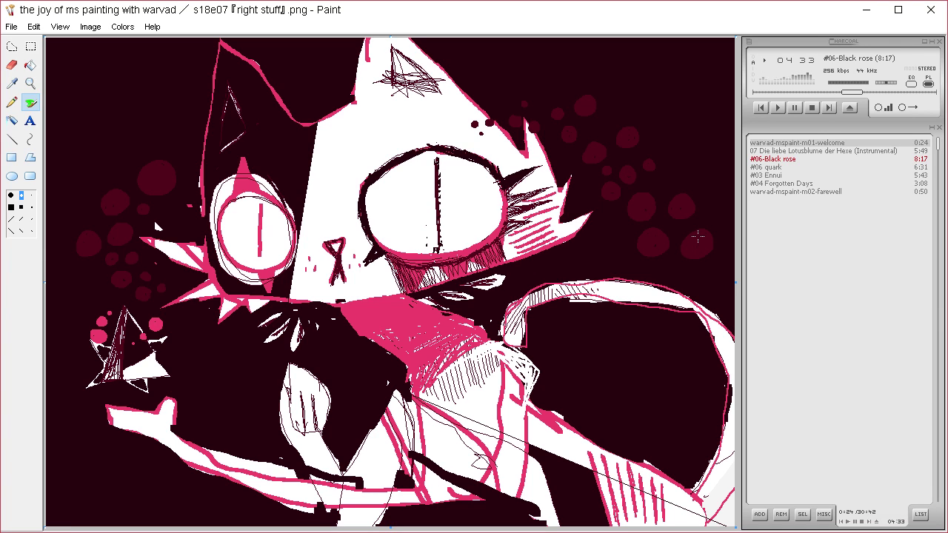
drag(614, 252, 608, 254)
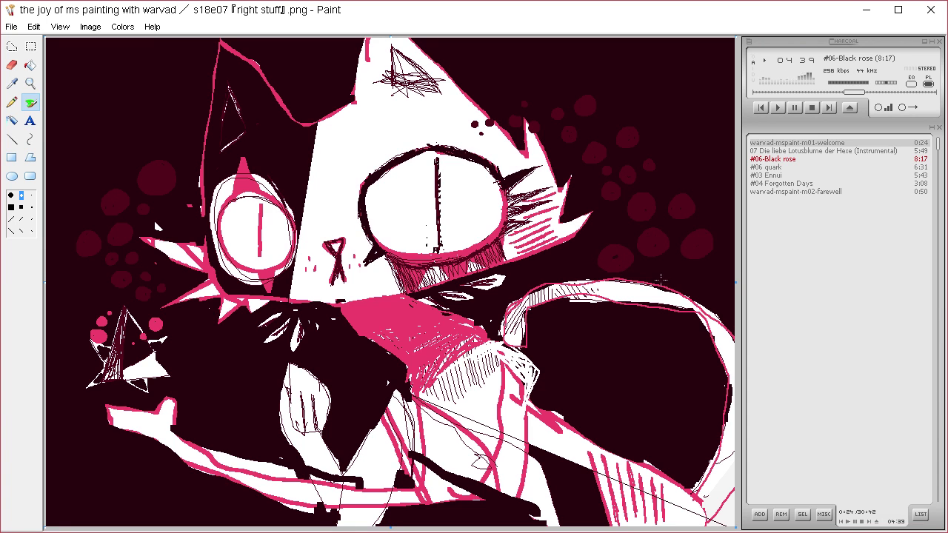
mouse_move(662, 278)
mouse_down()
mouse_move(648, 289)
mouse_move(656, 293)
mouse_move(657, 283)
mouse_move(648, 289)
mouse_move(687, 274)
mouse_up()
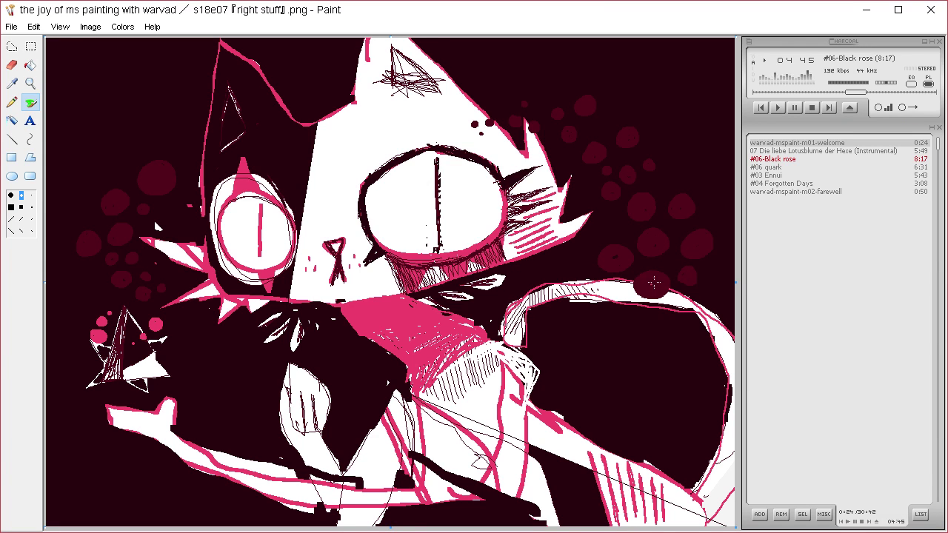
mouse_move(660, 326)
mouse_down()
mouse_move(667, 334)
mouse_move(618, 329)
mouse_move(627, 333)
mouse_up()
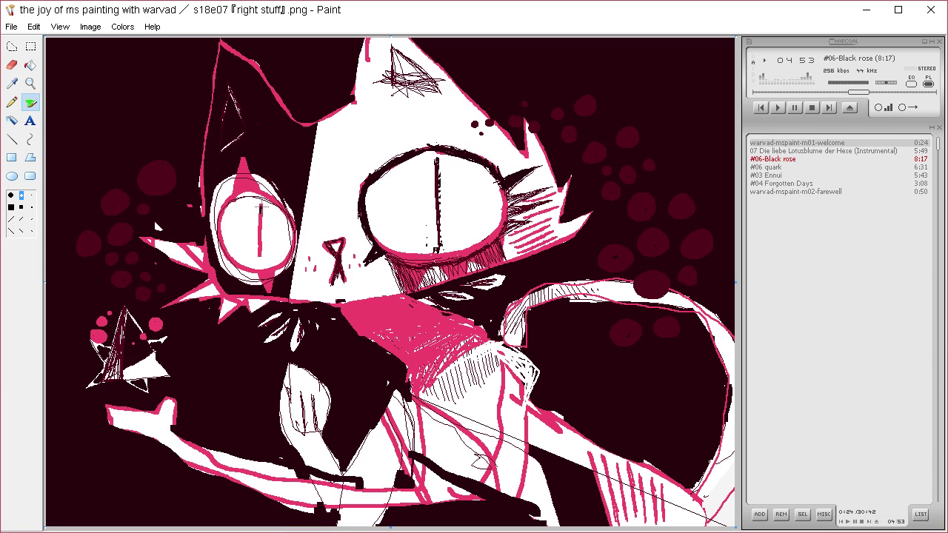
Darken the small eye's slit pupil and cover the scarf's upper part with rows of short dark dashes.
drag(261, 230, 260, 257)
mouse_move(345, 306)
mouse_down()
mouse_move(409, 302)
mouse_move(350, 317)
mouse_move(358, 318)
mouse_move(411, 305)
mouse_up()
drag(355, 324, 417, 310)
drag(361, 335, 433, 309)
mouse_move(383, 335)
mouse_down()
mouse_move(443, 320)
mouse_move(398, 343)
mouse_move(384, 308)
mouse_up()
Sample white and paint one large and several small round spots on the crimson scarf.
click(11, 83)
click(350, 211)
drag(417, 351, 432, 361)
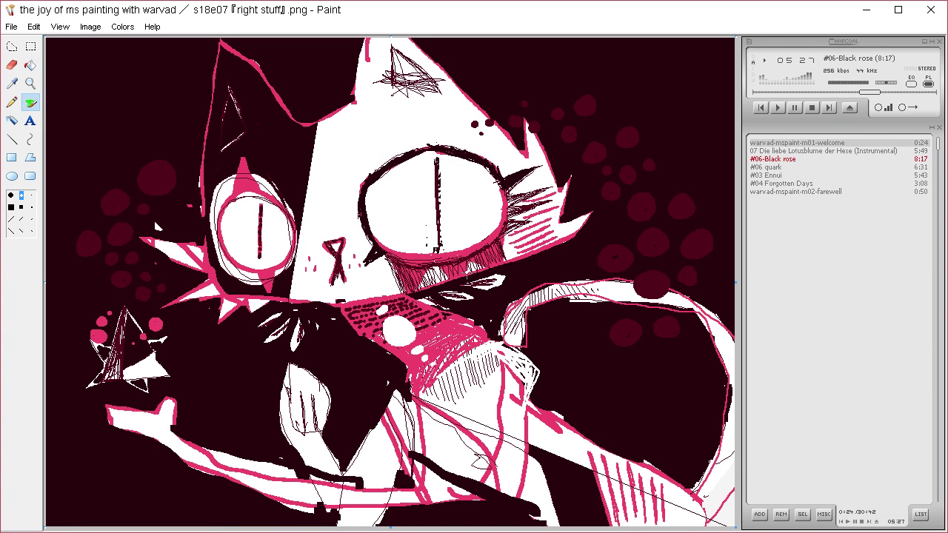
Sample crimson and add an edge band and upright strokes in the dark triangle beneath the lower body.
click(17, 83)
click(450, 327)
mouse_move(397, 394)
mouse_down()
mouse_move(377, 477)
mouse_move(401, 409)
mouse_up()
key(ctrl+z)
mouse_move(519, 504)
mouse_down()
mouse_move(530, 502)
mouse_move(552, 526)
mouse_move(546, 482)
mouse_move(537, 509)
mouse_move(554, 526)
mouse_move(607, 522)
mouse_move(562, 516)
mouse_up()
mouse_move(555, 480)
mouse_down()
mouse_move(557, 507)
mouse_move(560, 459)
mouse_move(558, 496)
mouse_move(569, 465)
mouse_move(573, 500)
mouse_move(572, 467)
mouse_move(585, 496)
mouse_move(587, 456)
mouse_move(584, 503)
mouse_move(586, 474)
mouse_up()
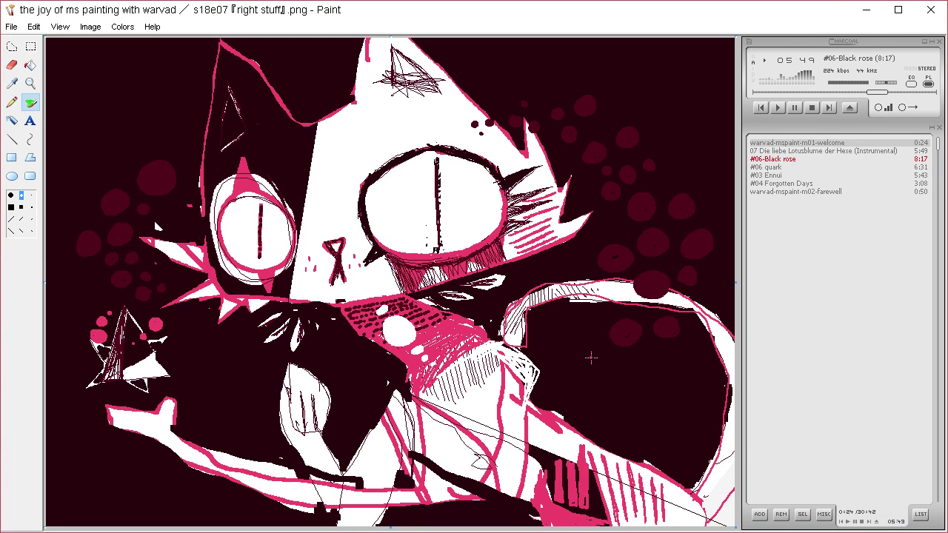
Sample the dark outline colour and add small clusters of dots on both sides of each eye's slit pupil.
click(13, 85)
click(372, 178)
mouse_move(414, 226)
mouse_down()
mouse_move(416, 234)
mouse_move(417, 224)
mouse_move(462, 216)
mouse_move(452, 213)
mouse_move(456, 204)
mouse_up()
mouse_move(247, 241)
mouse_down()
mouse_move(276, 249)
mouse_move(271, 259)
mouse_up()
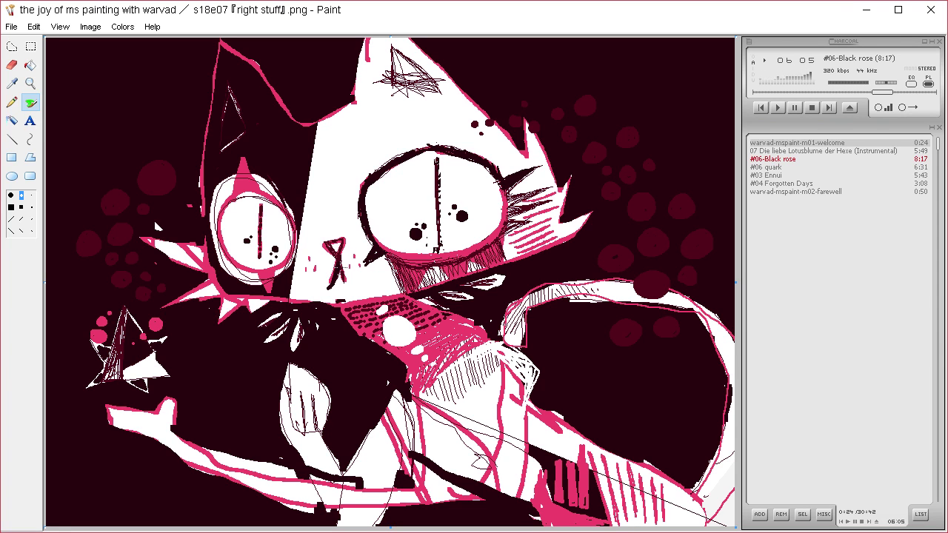
Redraw the mouth lines under the nose in dark strokes and trim their lower ends with white.
drag(342, 267, 346, 287)
click(12, 84)
click(317, 273)
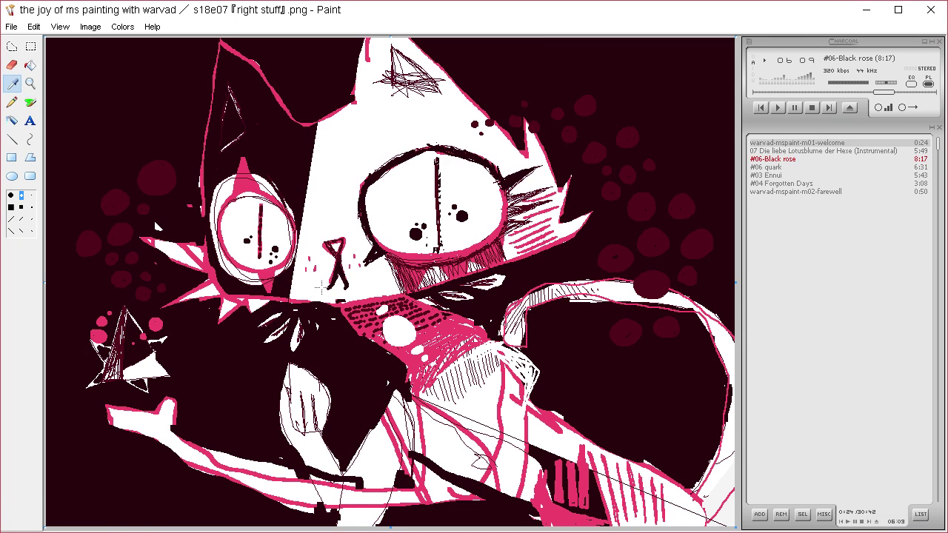
mouse_move(326, 291)
mouse_down()
mouse_move(341, 284)
mouse_move(336, 268)
mouse_up()
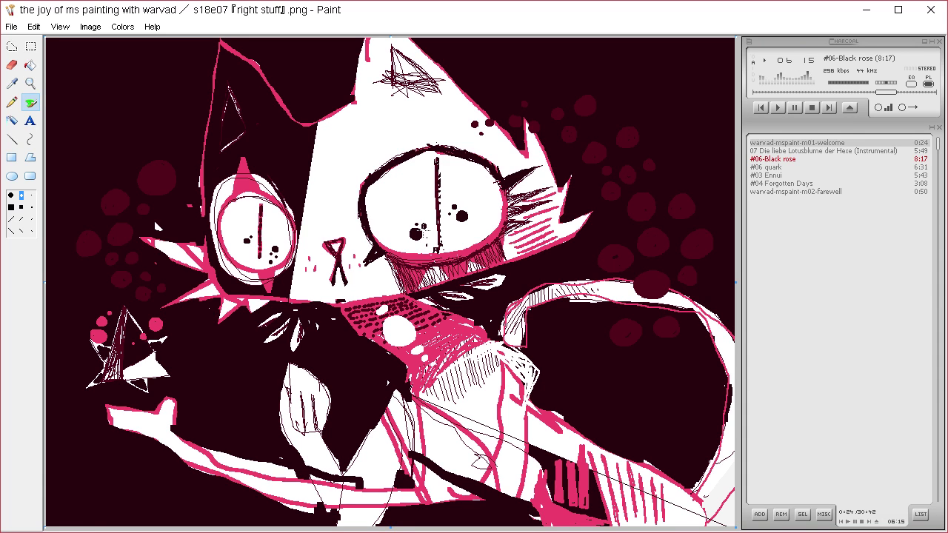
Thicken the large eye's dark rim along its inner side and top, and bolden the uppermost corner lash.
click(19, 80)
click(366, 199)
mouse_move(369, 187)
mouse_down()
mouse_move(373, 235)
mouse_move(390, 254)
mouse_up()
drag(382, 178, 445, 153)
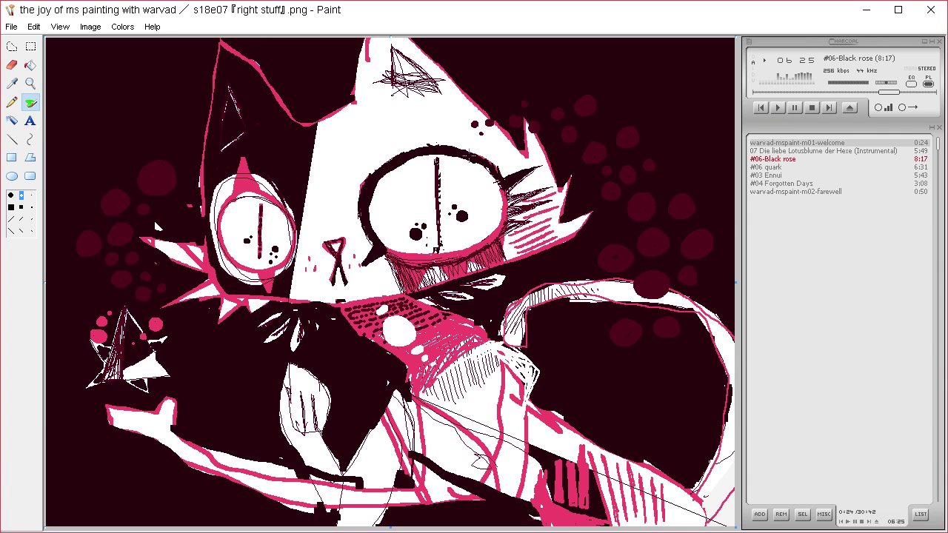
mouse_move(501, 182)
mouse_down()
mouse_move(478, 165)
mouse_move(496, 182)
mouse_move(532, 167)
mouse_up()
Sample white and trim the large eye's upper lash and rim to a cleaner, thinner outline.
click(12, 83)
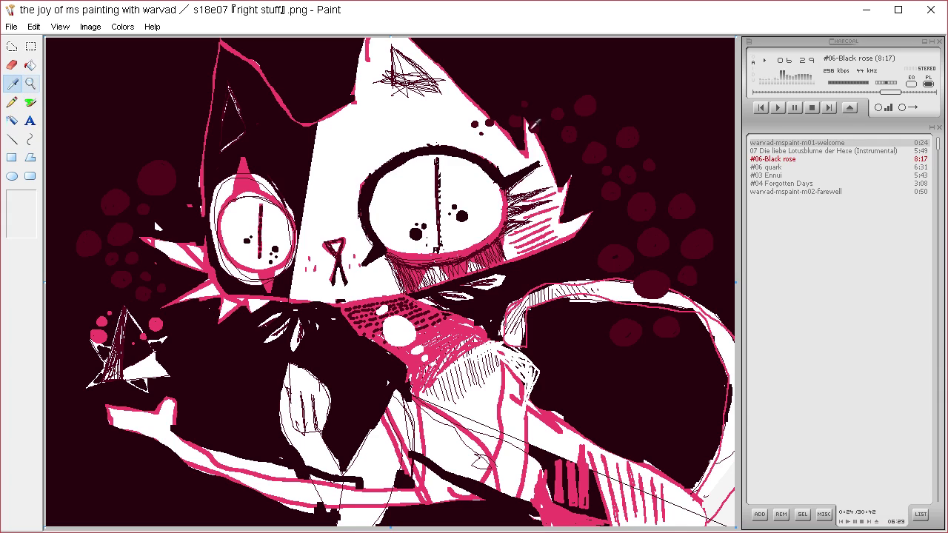
click(514, 164)
drag(541, 167, 525, 177)
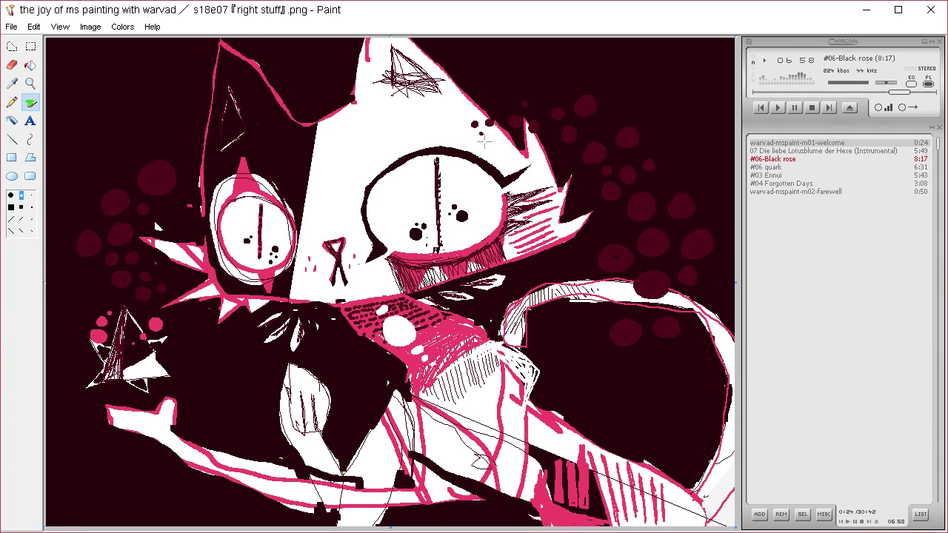
Sample the dim maroon and pencil narrow stripes at the base of the raised hand, filling them in.
click(12, 83)
click(152, 178)
click(12, 102)
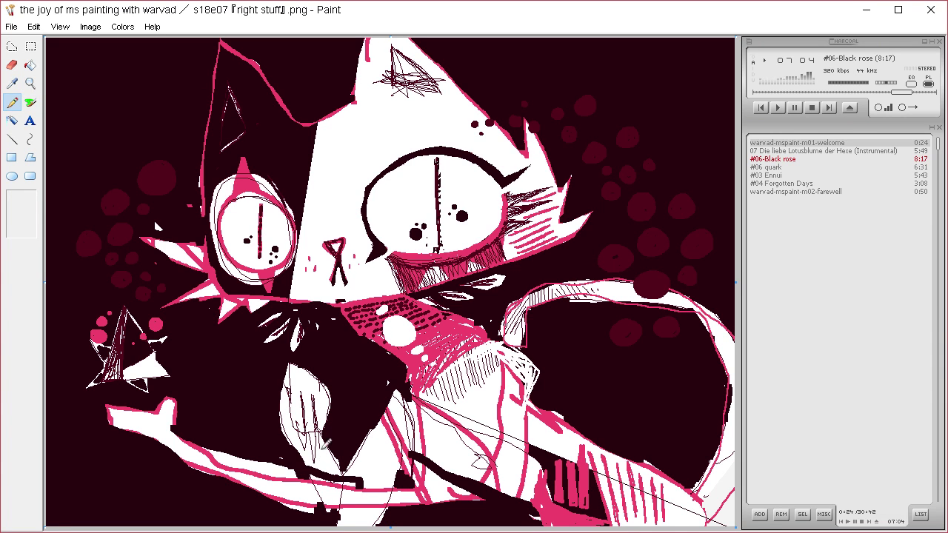
click(30, 65)
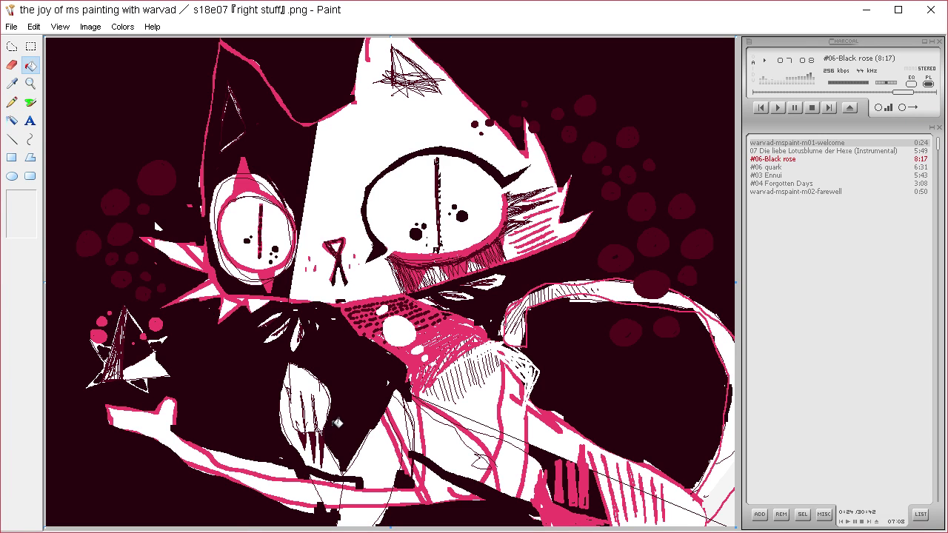
Pencil long diagonal streaks across the outstretched arm and its background, and fill the gaps between them with dim maroon.
click(18, 102)
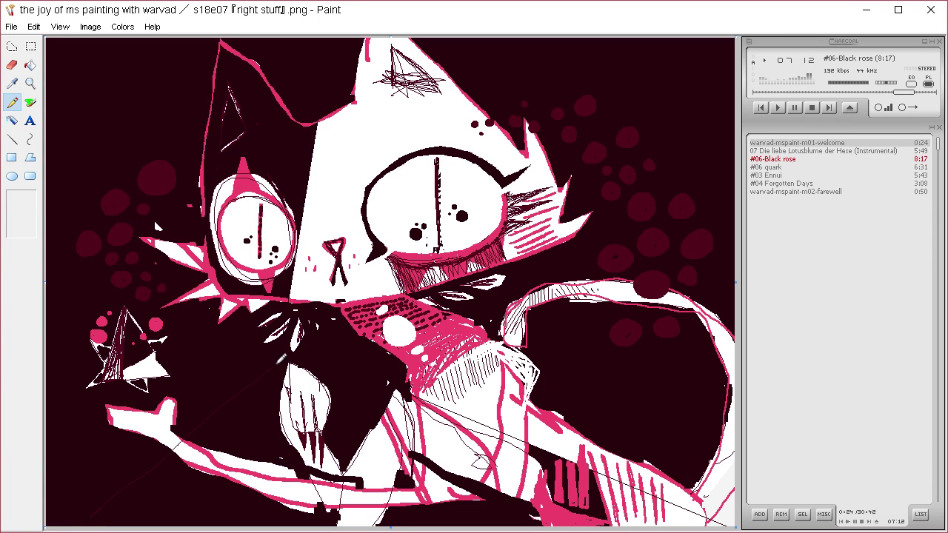
mouse_move(282, 360)
mouse_down()
mouse_move(172, 460)
mouse_move(96, 511)
mouse_move(126, 487)
mouse_move(116, 517)
mouse_move(284, 378)
mouse_move(229, 441)
mouse_up()
mouse_move(139, 506)
mouse_down()
mouse_move(112, 517)
mouse_move(170, 489)
mouse_move(152, 512)
mouse_move(271, 413)
mouse_move(158, 497)
mouse_up()
click(30, 65)
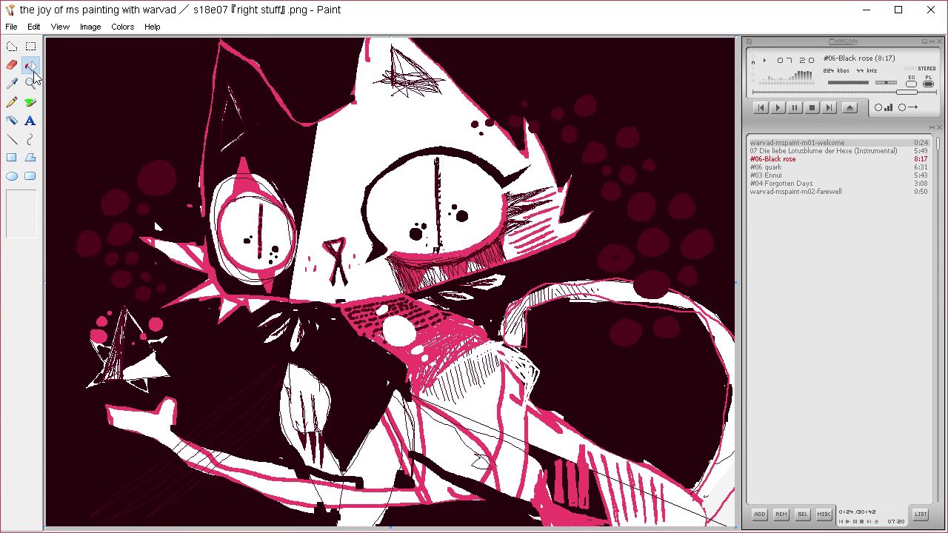
click(204, 426)
click(177, 449)
click(186, 469)
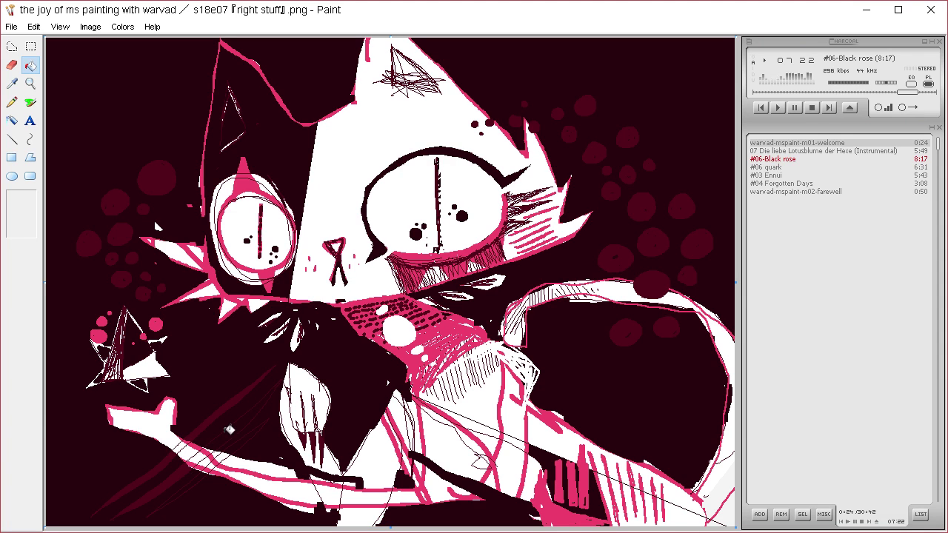
click(230, 430)
click(239, 443)
click(196, 479)
Sample crimson and brush the cheek spikes beside and below the small eye solid crimson.
click(11, 83)
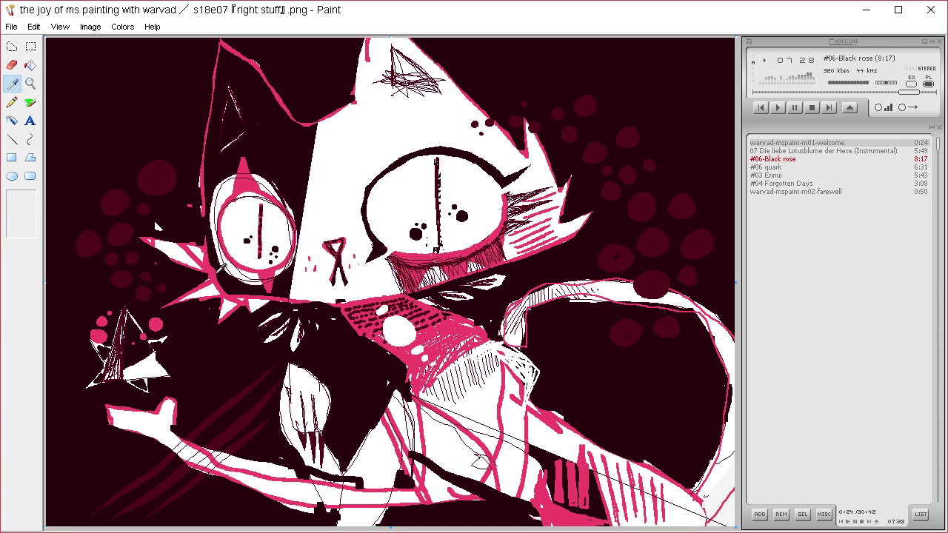
click(220, 270)
click(30, 102)
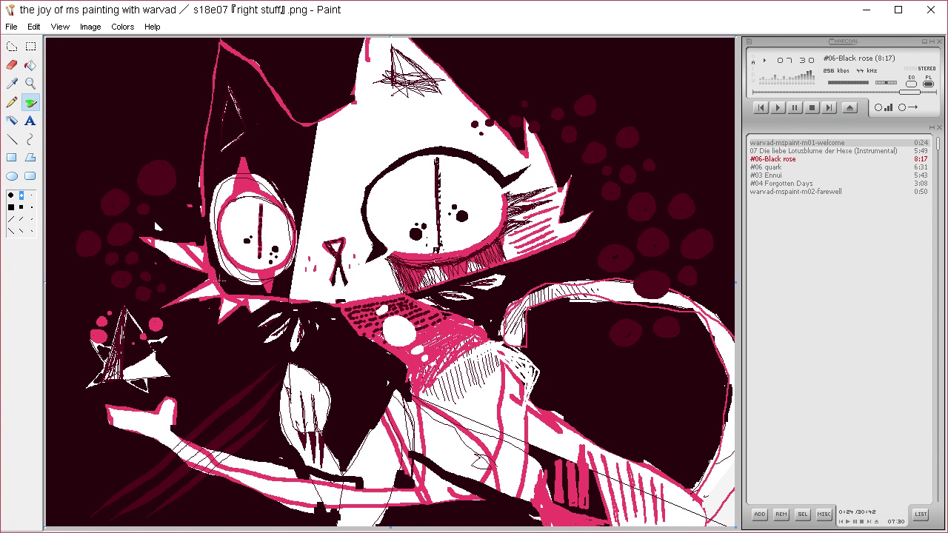
mouse_move(210, 282)
mouse_down()
mouse_move(191, 300)
mouse_move(220, 320)
mouse_move(230, 302)
mouse_move(224, 314)
mouse_move(266, 303)
mouse_move(256, 303)
mouse_up()
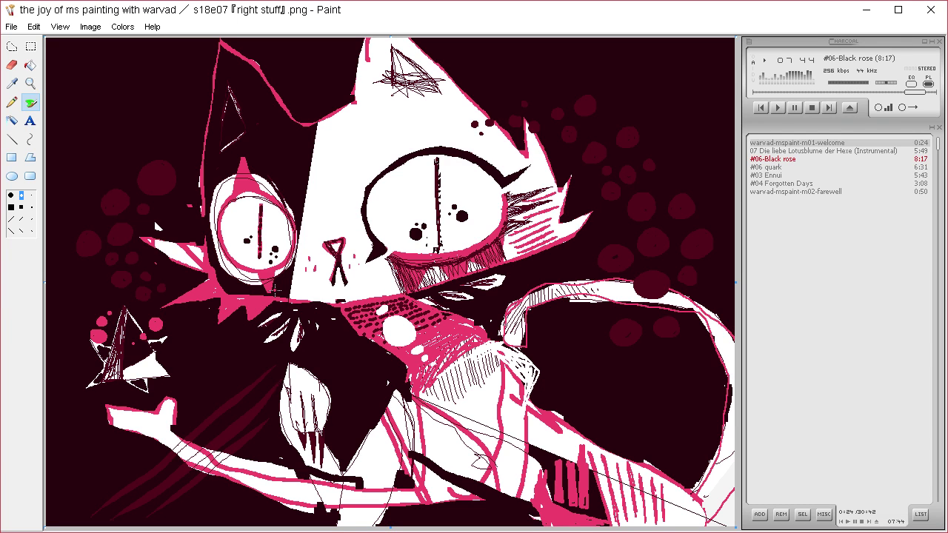
key(alt+Tab)
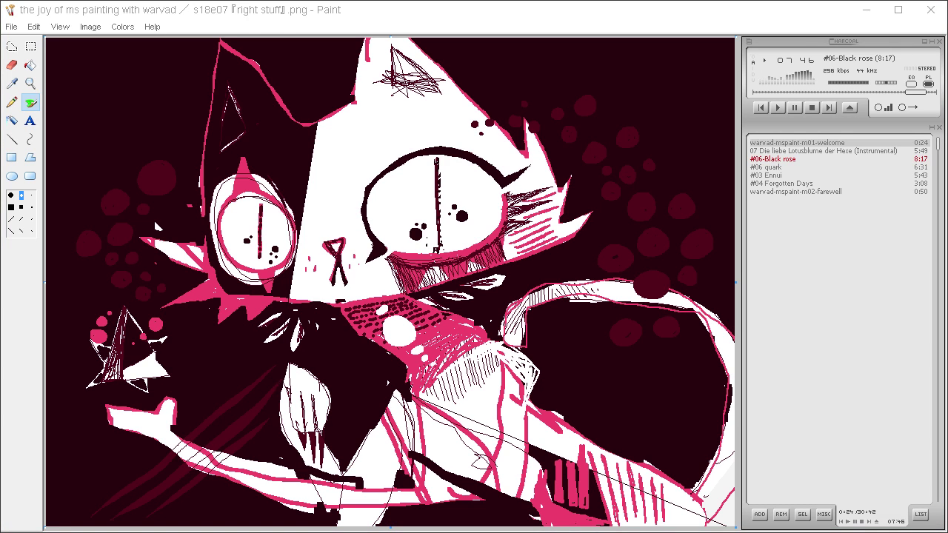
drag(157, 243, 179, 239)
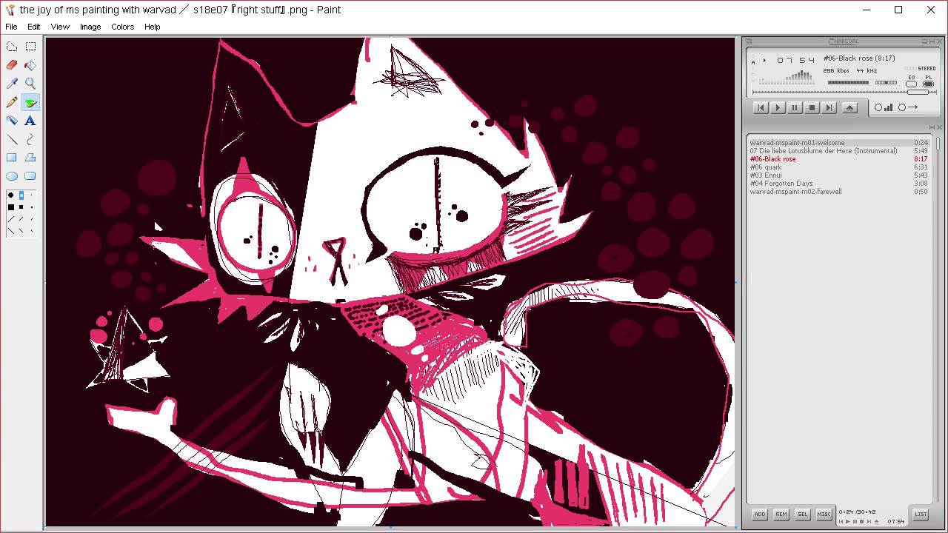
Paint the insides of the cheek spikes beside and below the small eye white, keeping their crimson edges.
mouse_move(158, 242)
mouse_down()
mouse_move(200, 244)
mouse_move(207, 261)
mouse_move(193, 246)
mouse_move(204, 247)
mouse_move(184, 250)
mouse_up()
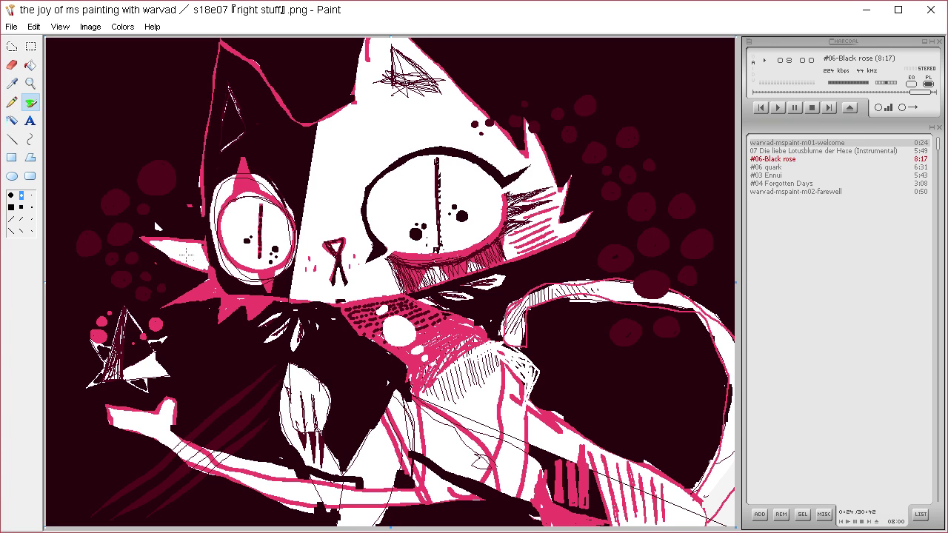
mouse_move(204, 289)
mouse_down()
mouse_move(187, 297)
mouse_move(201, 301)
mouse_move(213, 294)
mouse_move(209, 285)
mouse_move(215, 295)
mouse_move(198, 297)
mouse_move(213, 287)
mouse_move(223, 312)
mouse_move(232, 300)
mouse_up()
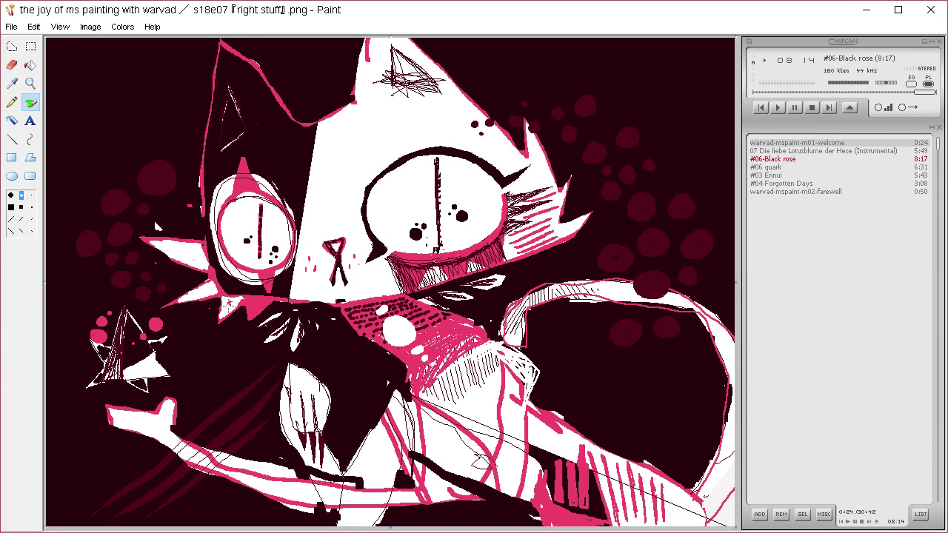
mouse_move(254, 307)
mouse_down()
mouse_move(265, 303)
mouse_move(256, 307)
mouse_up()
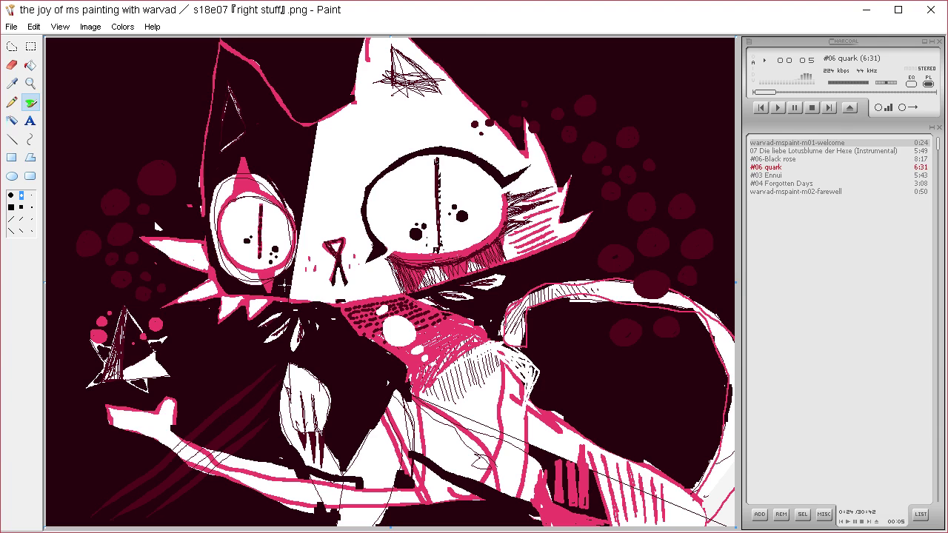
Brush three white leaf-shaped strokes outside the head beside the white ear, and trim them to points with dark maroon.
mouse_move(491, 99)
mouse_down()
mouse_move(508, 77)
mouse_move(494, 103)
mouse_move(513, 75)
mouse_move(545, 78)
mouse_move(513, 106)
mouse_move(531, 86)
mouse_move(484, 71)
mouse_move(486, 95)
mouse_up()
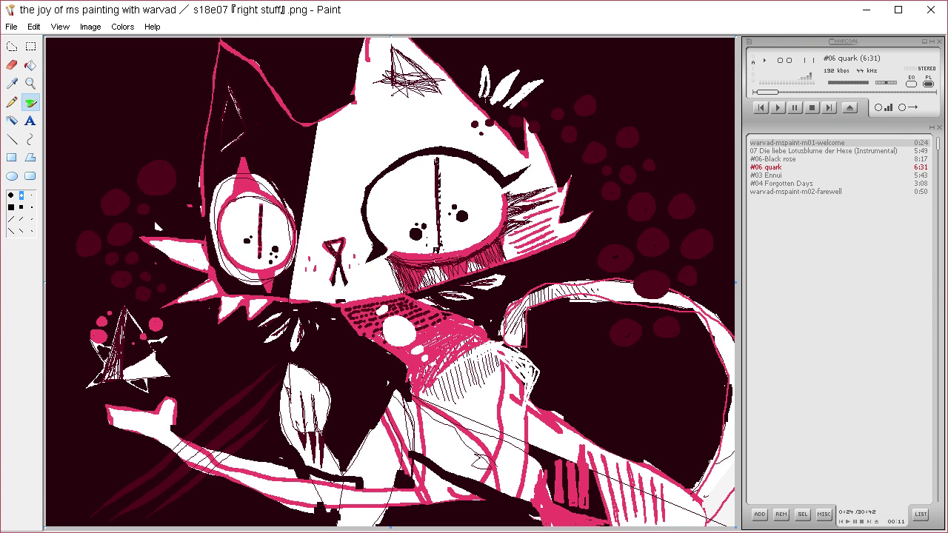
click(13, 83)
click(489, 59)
click(490, 63)
mouse_move(490, 100)
mouse_down()
mouse_move(511, 75)
mouse_move(508, 92)
mouse_move(544, 79)
mouse_up()
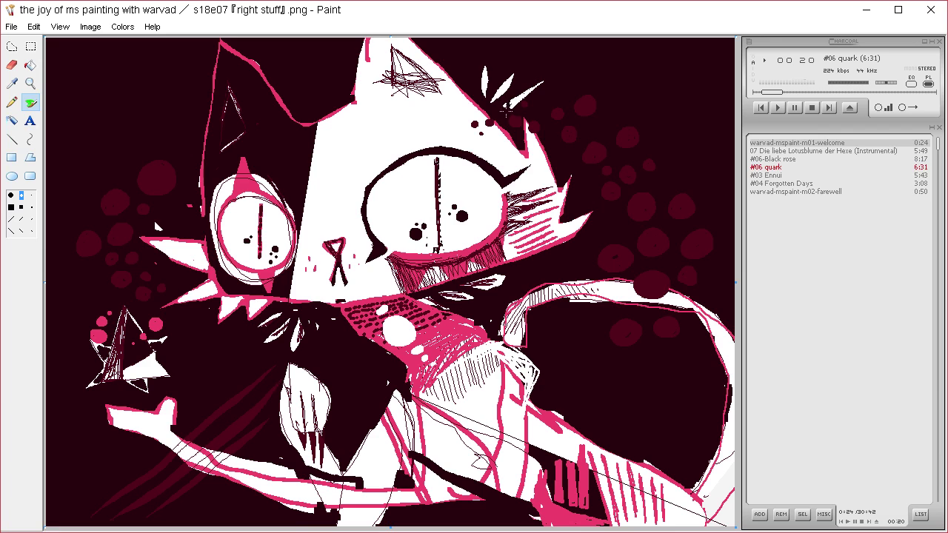
drag(502, 111, 517, 106)
Sample dark maroon and brush a band of short hatch marks from the forehead up the white ear's inner edge.
click(12, 83)
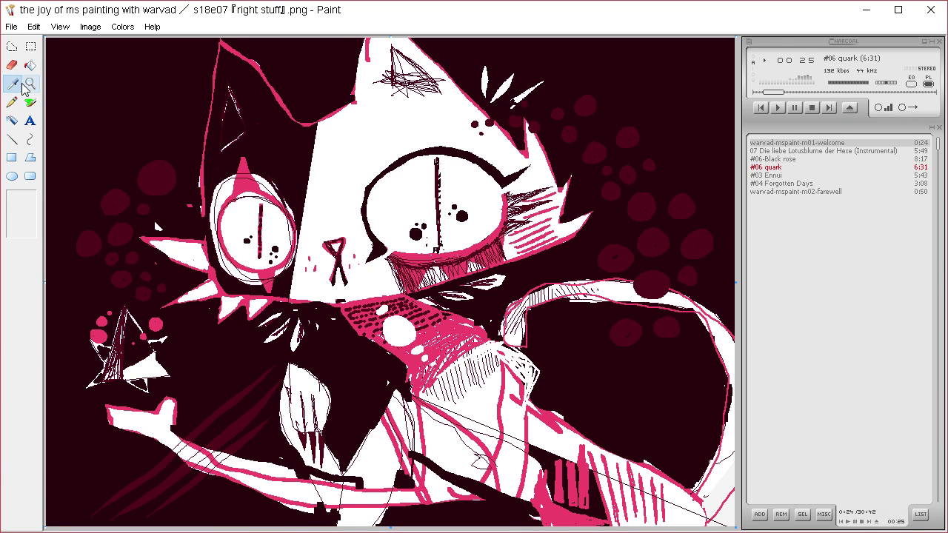
click(309, 178)
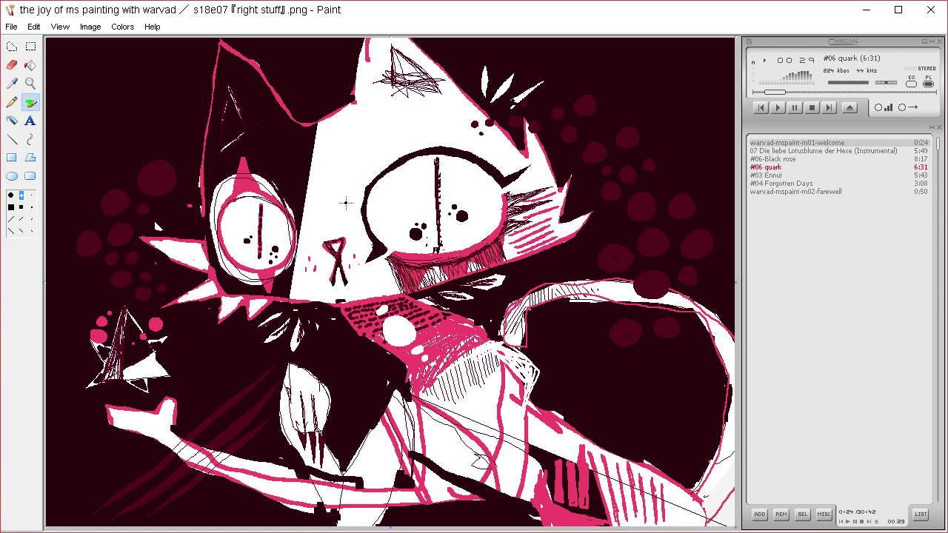
mouse_move(341, 199)
mouse_down()
mouse_move(358, 196)
mouse_move(363, 181)
mouse_move(361, 125)
mouse_up()
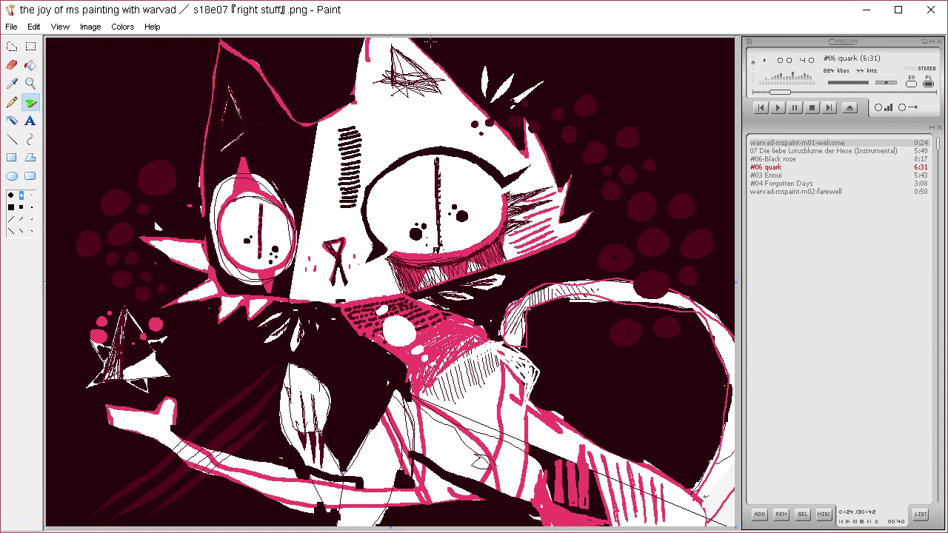
mouse_move(336, 119)
mouse_down()
mouse_move(369, 134)
mouse_move(346, 110)
mouse_move(366, 125)
mouse_move(353, 98)
mouse_move(387, 120)
mouse_up()
mouse_move(359, 83)
mouse_down()
mouse_move(385, 110)
mouse_move(388, 102)
mouse_up()
mouse_move(357, 65)
mouse_down()
mouse_move(386, 91)
mouse_move(385, 78)
mouse_up()
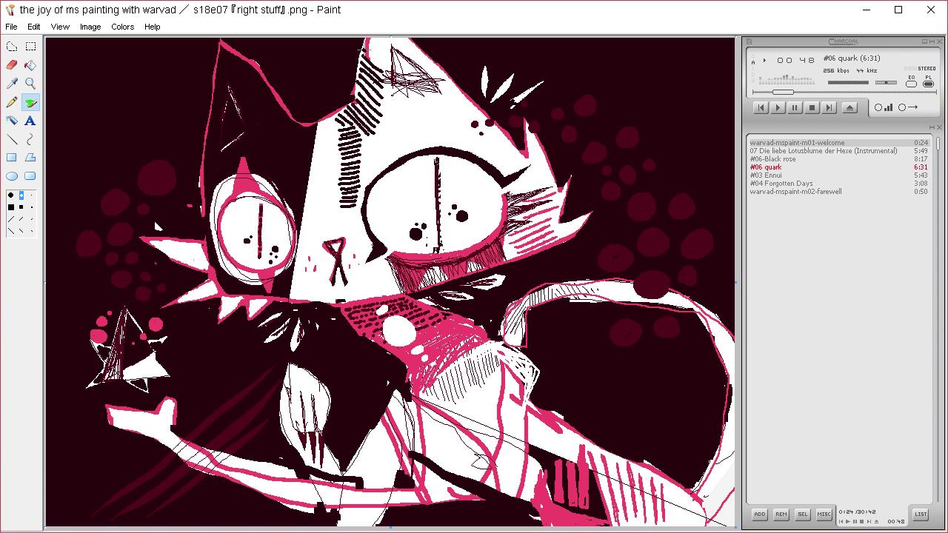
mouse_move(359, 44)
mouse_down()
mouse_move(390, 72)
mouse_move(395, 45)
mouse_up()
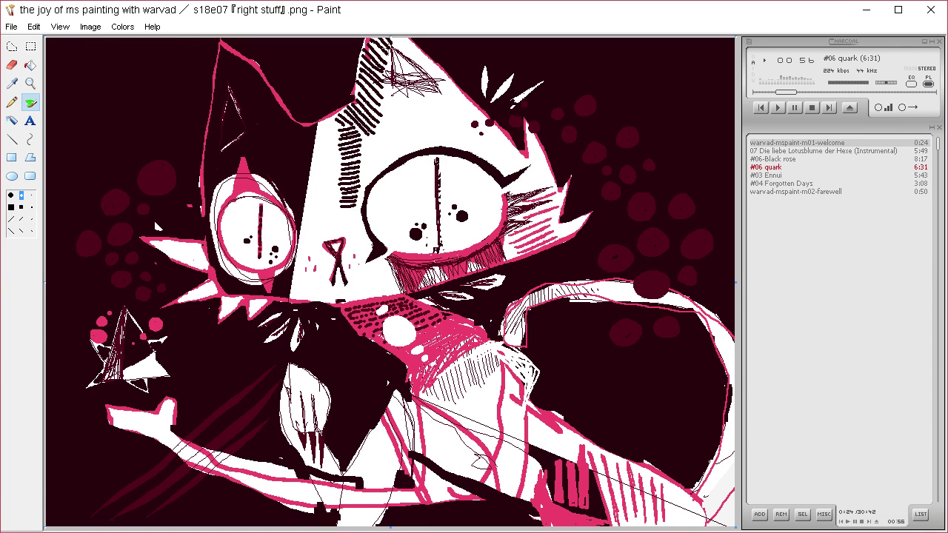
Mix a custom rusty orange with hue 9 and saturation 210, raising its luminance.
click(122, 27)
click(132, 39)
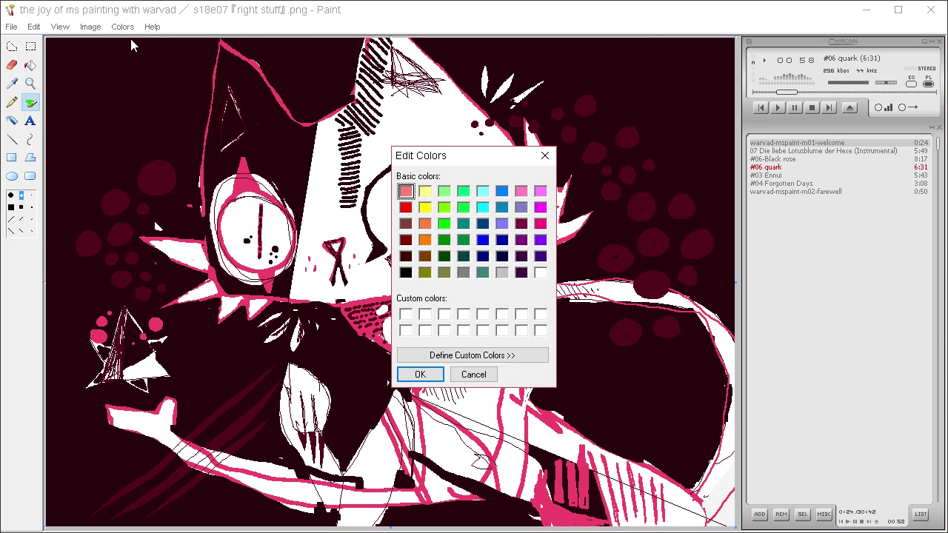
click(521, 356)
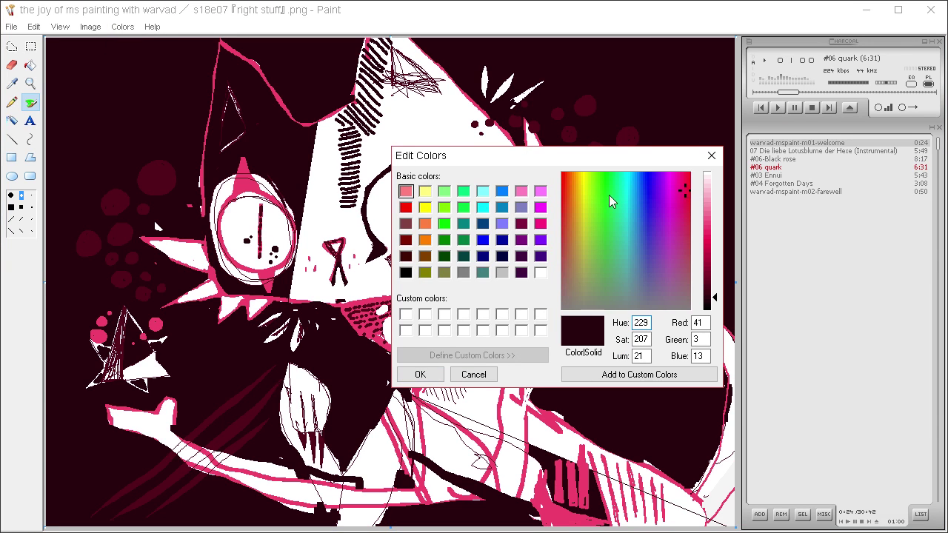
click(566, 190)
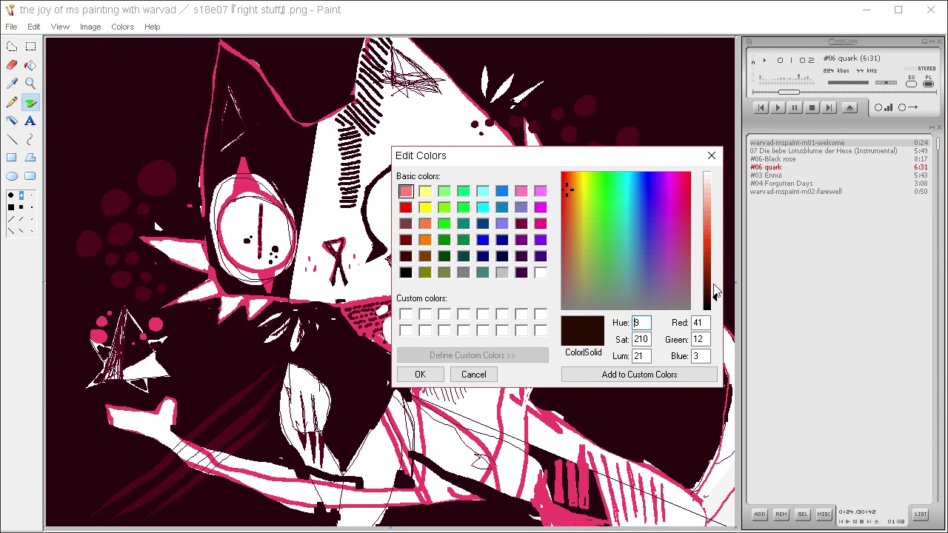
drag(716, 294, 715, 265)
click(419, 374)
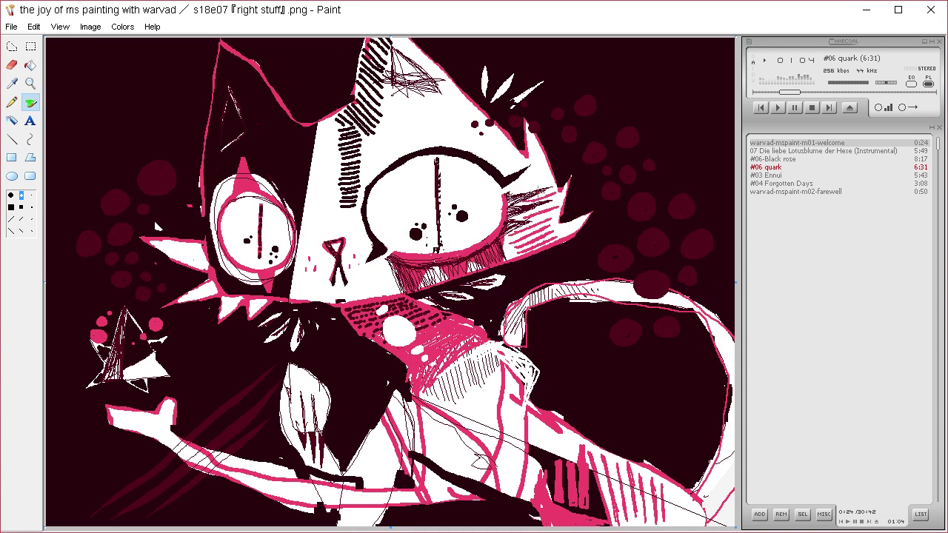
Fill two bubbles beside the white cheek with rusty orange, and brush a small orange spot in a bubble inside the tail loop.
click(30, 65)
click(619, 255)
click(646, 204)
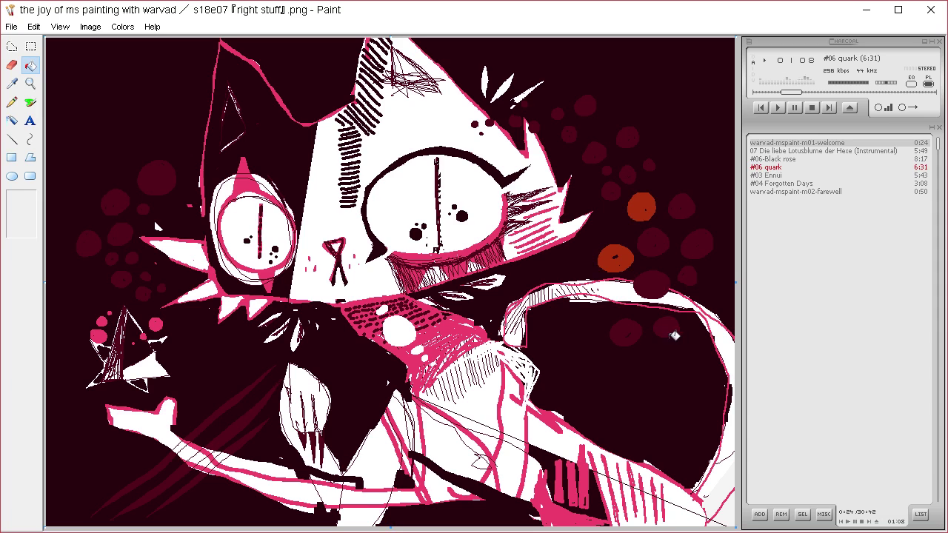
click(29, 103)
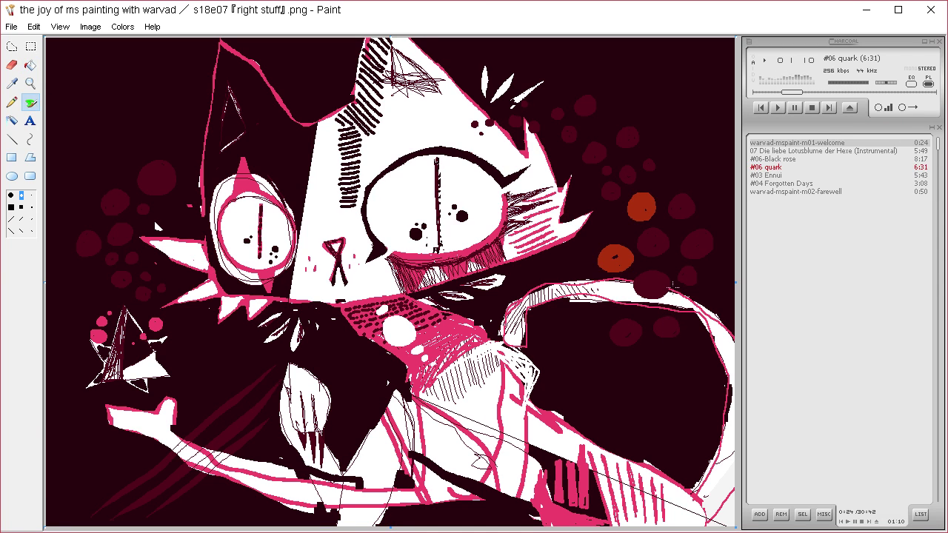
drag(667, 324, 669, 327)
Fill one large and one small bubble beside the dark cheek with rusty orange, and brush an orange spot in a neighbouring bubble.
click(30, 65)
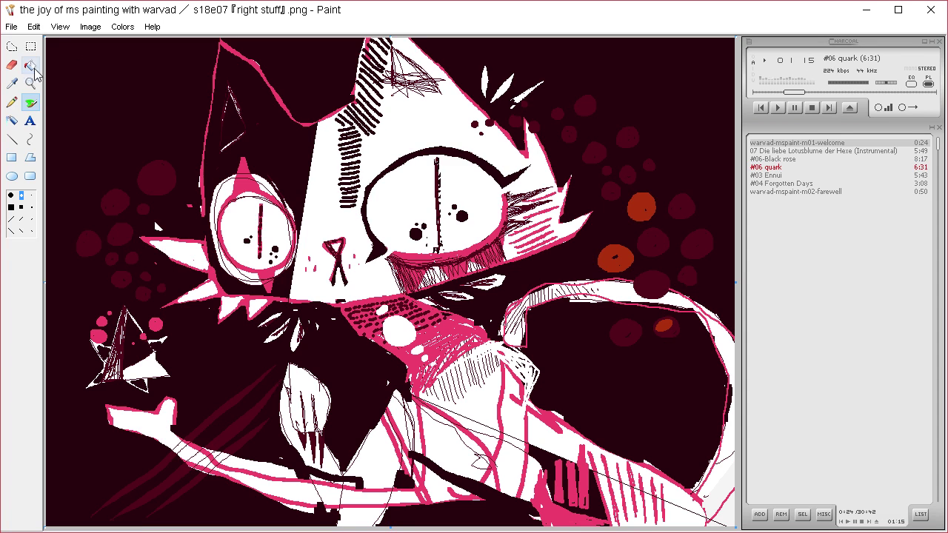
click(132, 257)
click(166, 160)
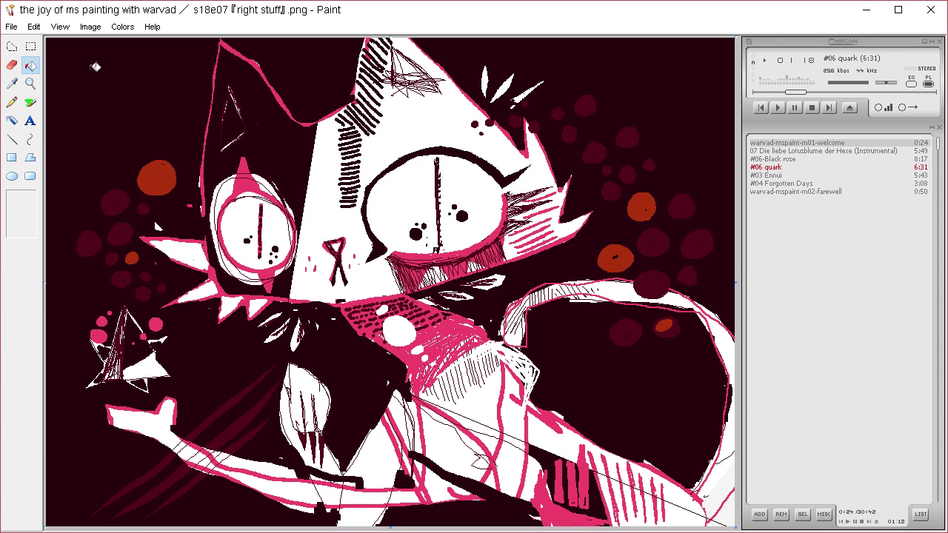
click(29, 102)
mouse_move(115, 201)
mouse_down()
mouse_move(122, 199)
mouse_move(116, 207)
mouse_up()
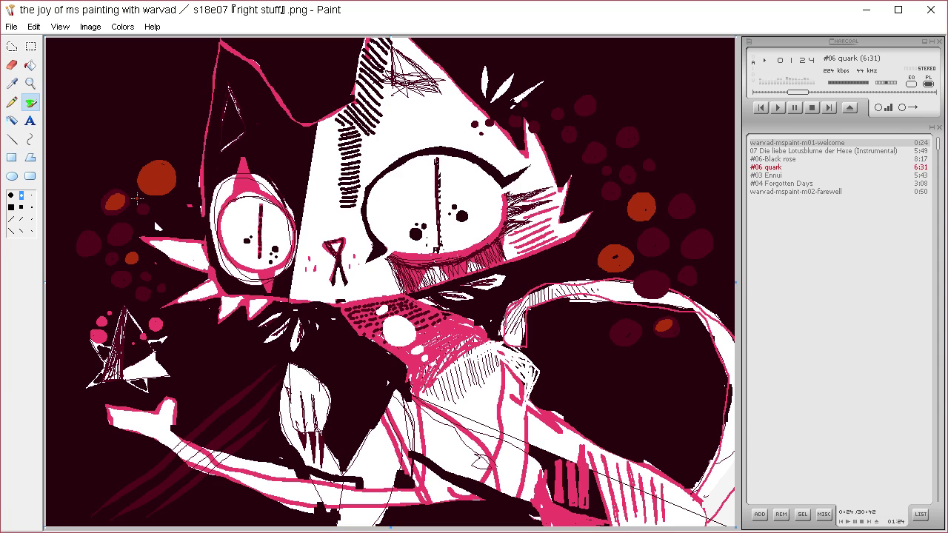
Sample crimson and brush the area beneath the small eye solid down to the jawline.
click(18, 85)
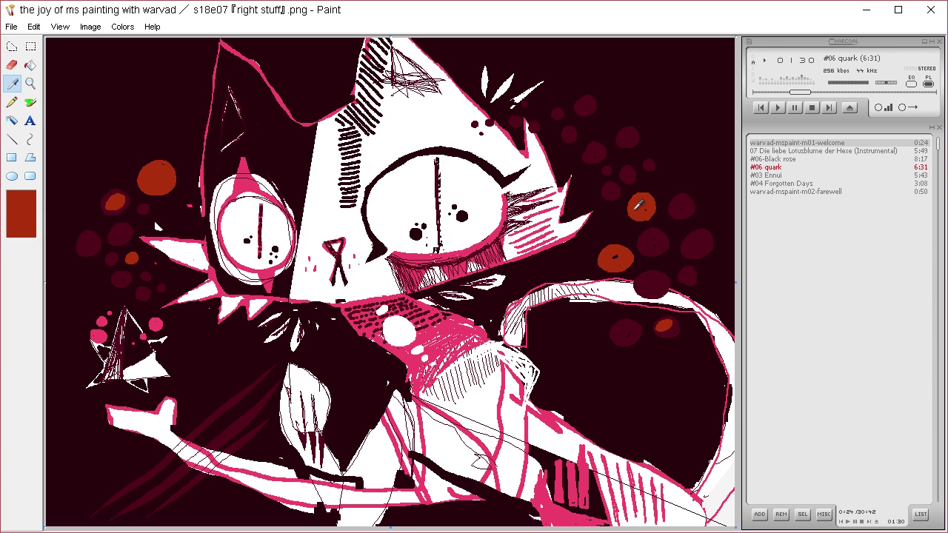
click(546, 217)
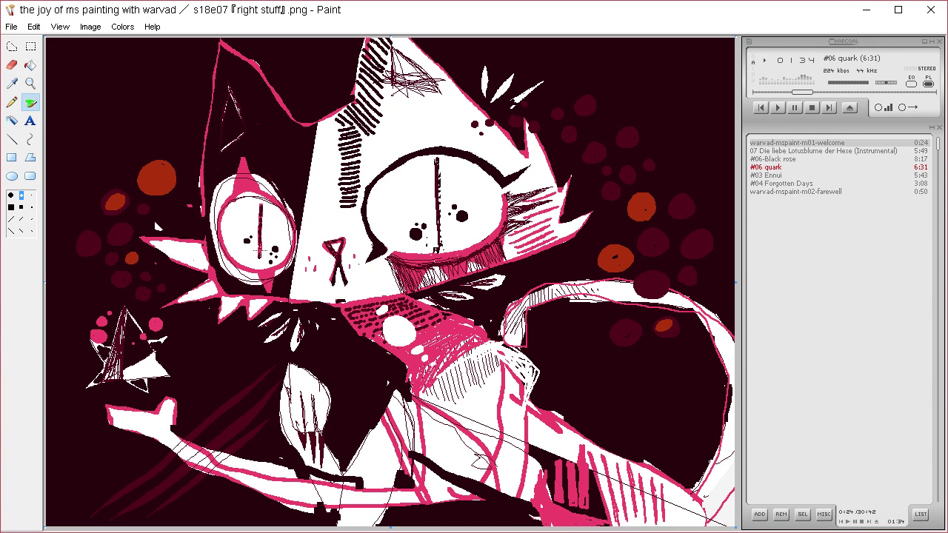
mouse_move(226, 260)
mouse_down()
mouse_move(232, 286)
mouse_move(240, 267)
mouse_move(249, 288)
mouse_move(267, 290)
mouse_move(289, 267)
mouse_move(290, 285)
mouse_move(286, 269)
mouse_up()
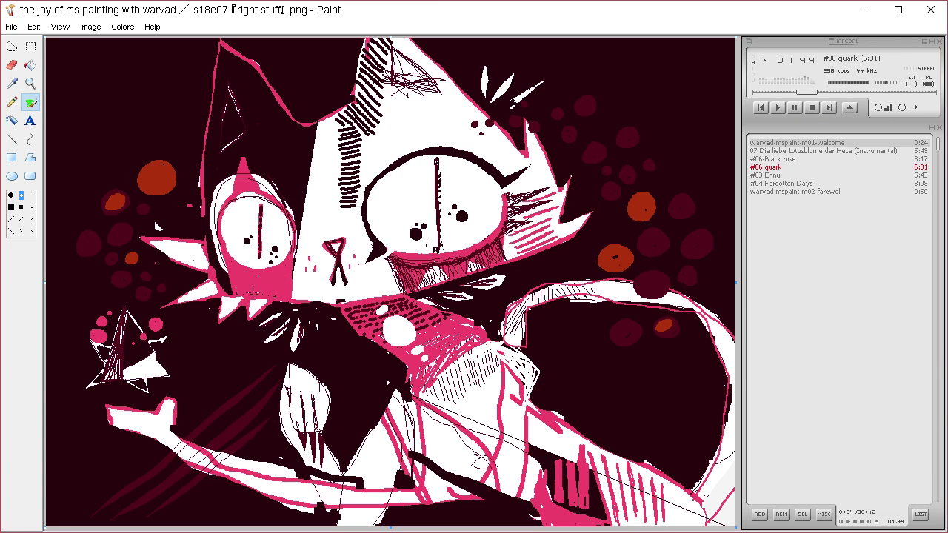
Brush long crimson drips of varying length running down from the jaw below the small eye.
mouse_move(237, 298)
mouse_down()
mouse_move(240, 343)
mouse_move(238, 295)
mouse_move(244, 345)
mouse_up()
drag(247, 298, 267, 400)
drag(264, 351, 271, 421)
drag(270, 383, 274, 412)
drag(265, 347, 273, 406)
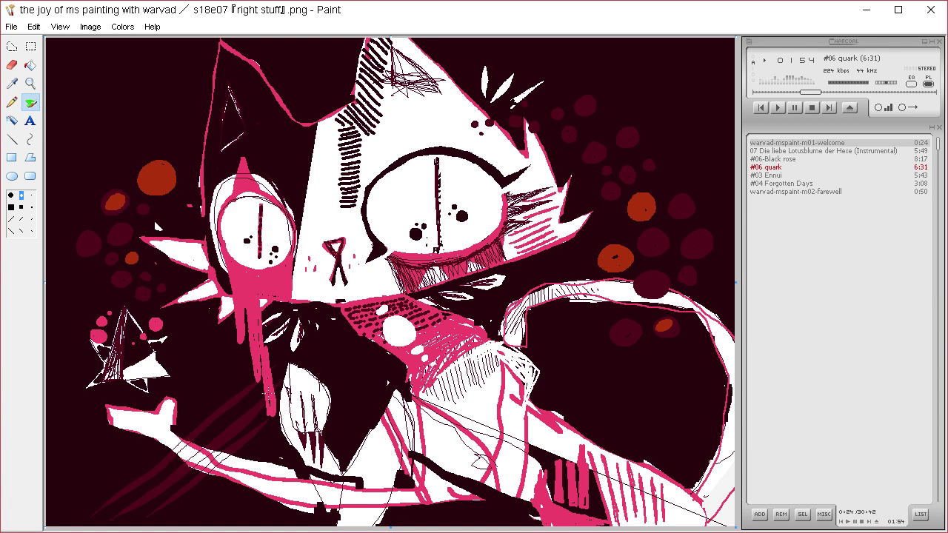
mouse_move(257, 300)
mouse_down()
mouse_move(278, 369)
mouse_move(278, 355)
mouse_up()
drag(279, 299, 292, 338)
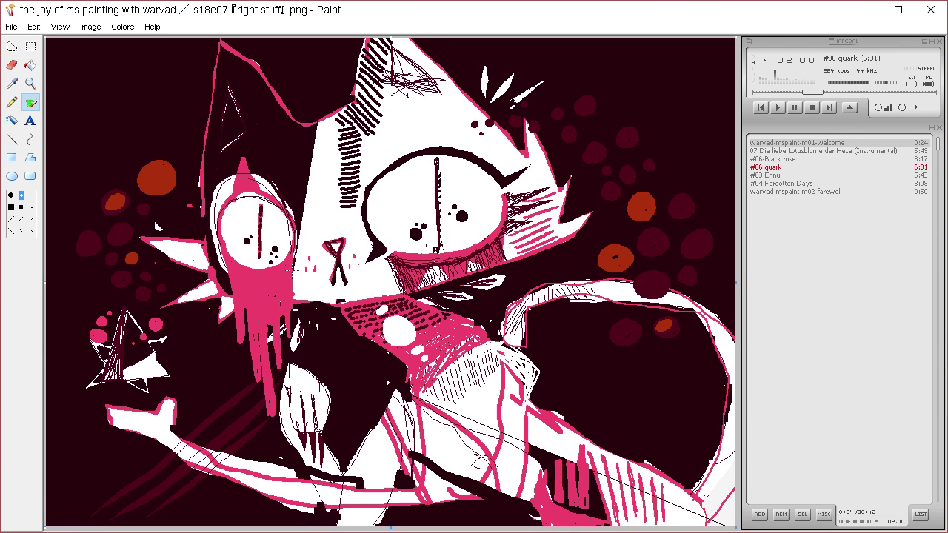
Sample dark maroon and brush narrow vertical streaks through the crimson drips and up towards the small eye.
click(13, 84)
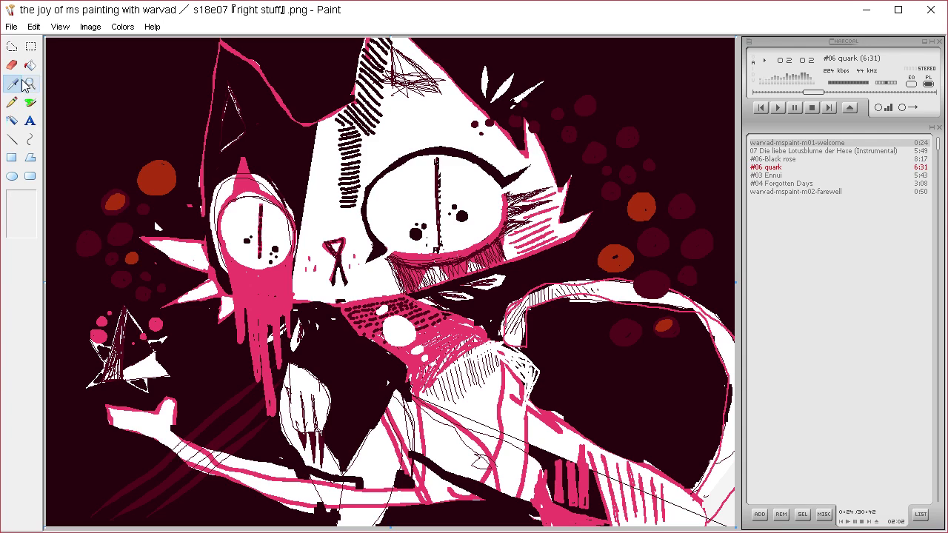
click(237, 343)
mouse_move(237, 314)
mouse_down()
mouse_move(238, 333)
mouse_move(232, 286)
mouse_move(246, 335)
mouse_up()
drag(242, 288, 243, 341)
mouse_move(247, 297)
mouse_down()
mouse_move(250, 352)
mouse_move(265, 385)
mouse_up()
mouse_move(251, 314)
mouse_down()
mouse_move(259, 361)
mouse_move(249, 275)
mouse_up()
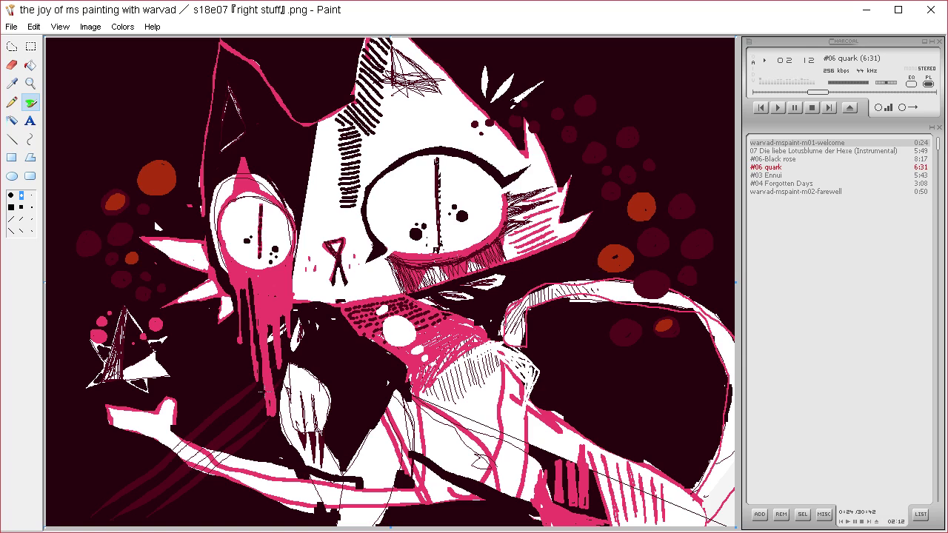
drag(262, 338, 270, 397)
mouse_move(267, 376)
mouse_down()
mouse_move(270, 417)
mouse_move(268, 363)
mouse_move(268, 374)
mouse_up()
drag(267, 342, 269, 312)
drag(279, 364, 276, 298)
drag(275, 333, 275, 303)
drag(280, 301, 290, 275)
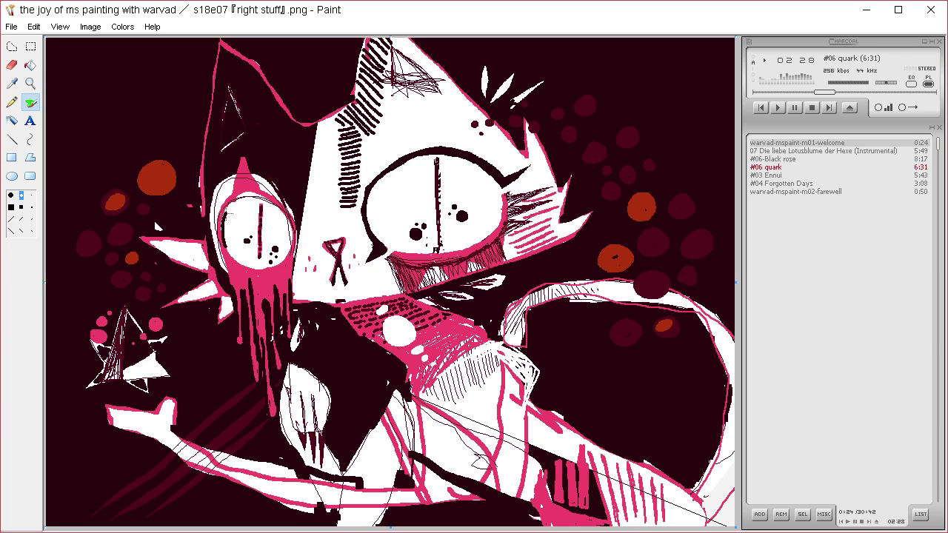
Brush a thick dark maroon rim over the small eye's upper edge, with short lashes at both corners.
mouse_move(226, 214)
mouse_down()
mouse_move(226, 224)
mouse_move(271, 193)
mouse_up()
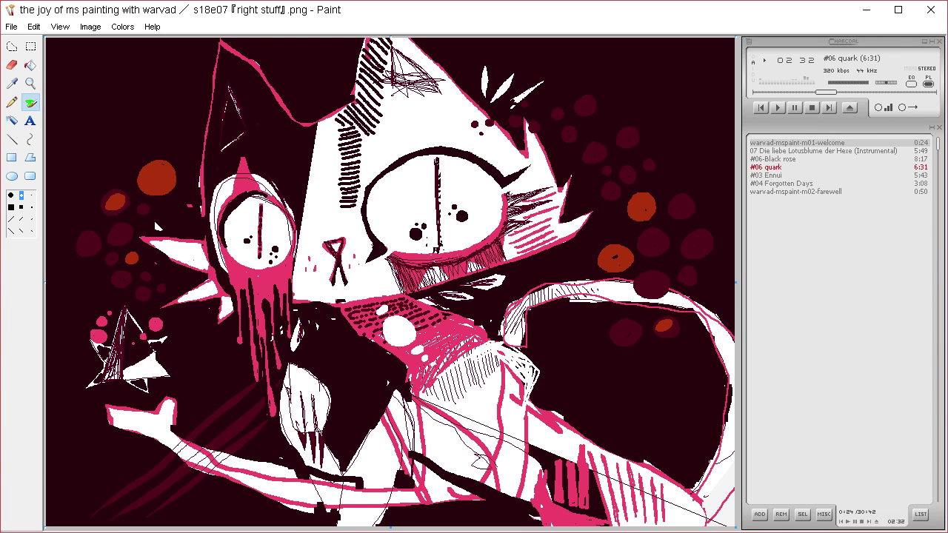
mouse_move(271, 194)
mouse_down()
mouse_move(294, 248)
mouse_move(291, 223)
mouse_up()
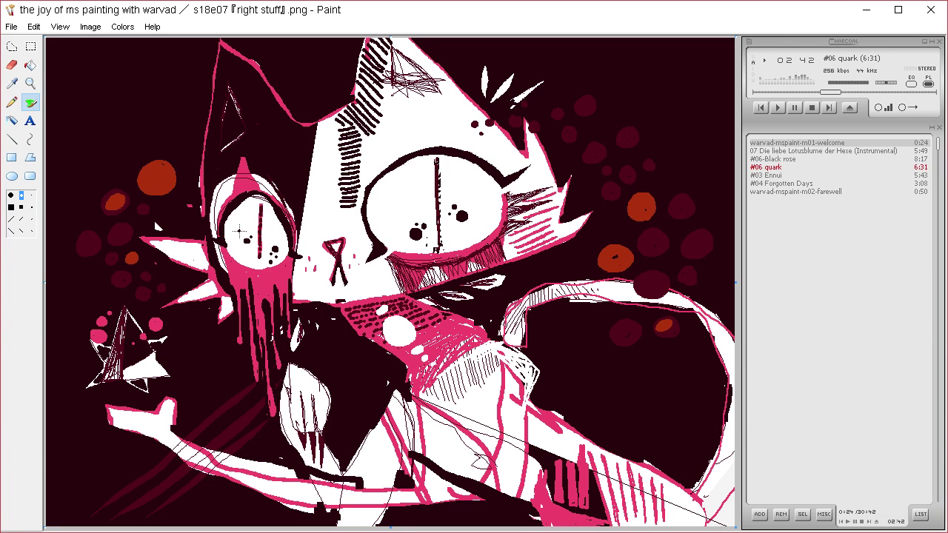
Pencil thin wavy dark maroon lines across the white forehead and hatching on the crimson area under the small eye.
click(12, 103)
mouse_move(471, 78)
mouse_down()
mouse_move(385, 148)
mouse_move(469, 87)
mouse_move(461, 94)
mouse_move(473, 96)
mouse_move(446, 123)
mouse_move(368, 171)
mouse_move(453, 124)
mouse_move(495, 80)
mouse_up()
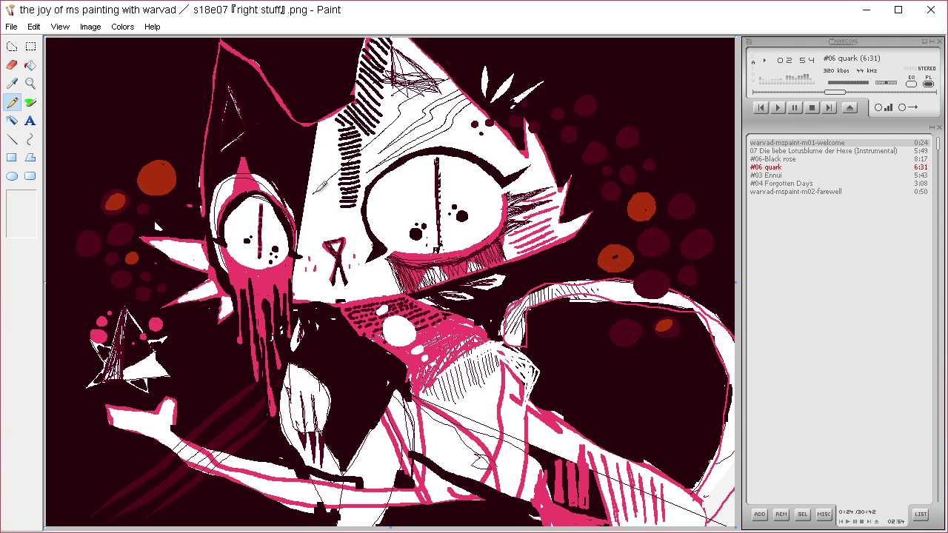
drag(320, 187, 459, 74)
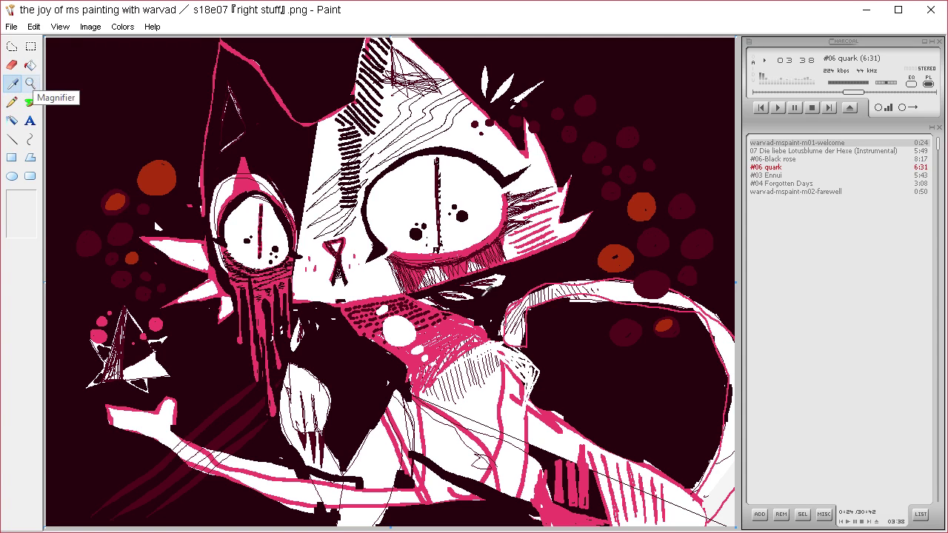
Brush dark maroon over the scarf's edge below the jaw and a row of dots along the scarf's lower edge.
click(30, 103)
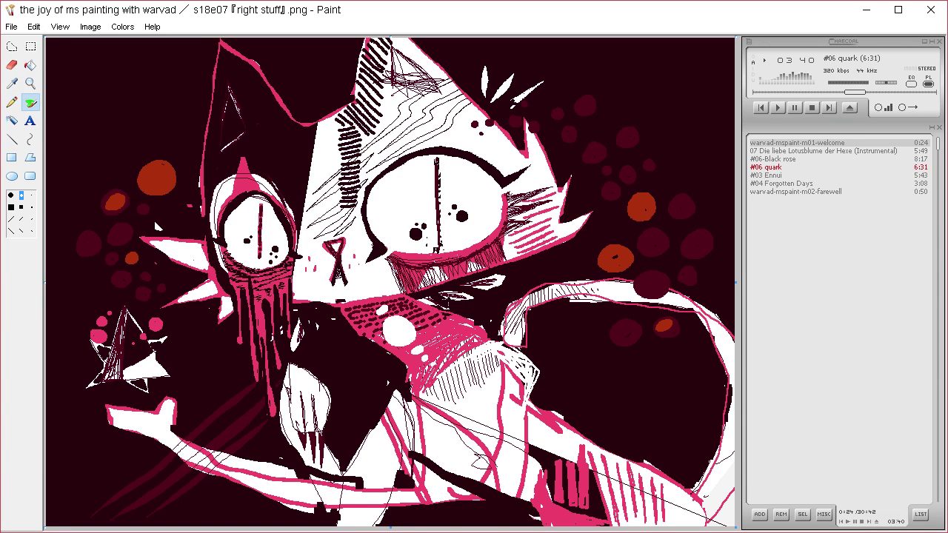
mouse_move(422, 308)
mouse_down()
mouse_move(486, 339)
mouse_move(452, 315)
mouse_move(461, 319)
mouse_up()
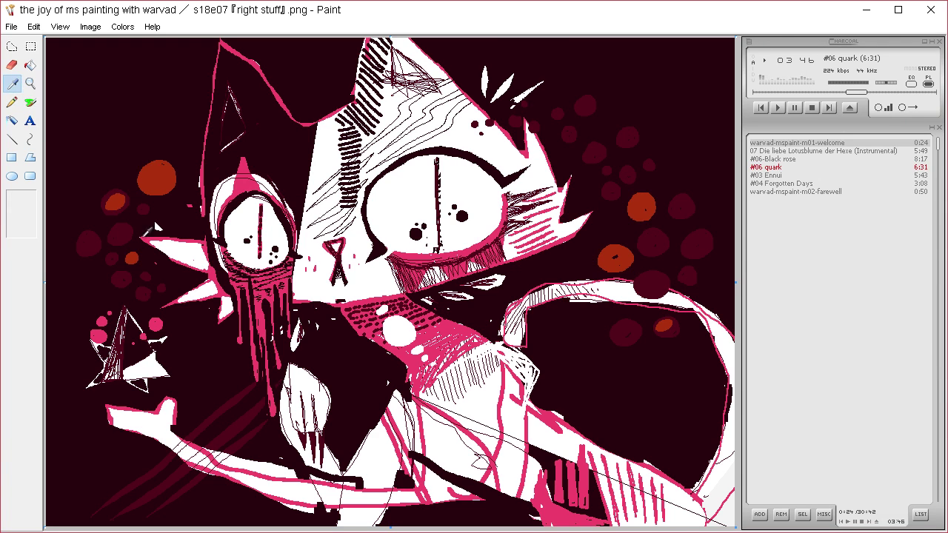
drag(415, 391, 417, 386)
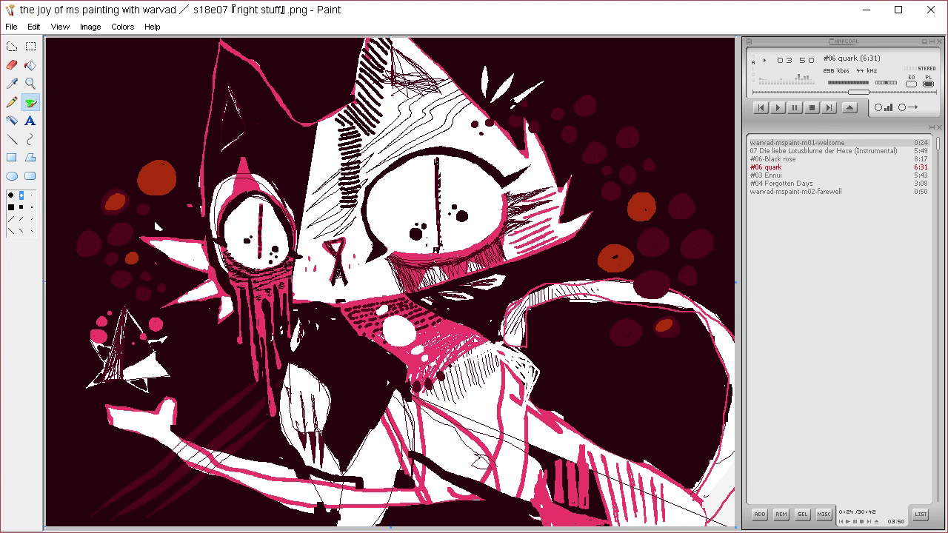
drag(450, 366, 469, 343)
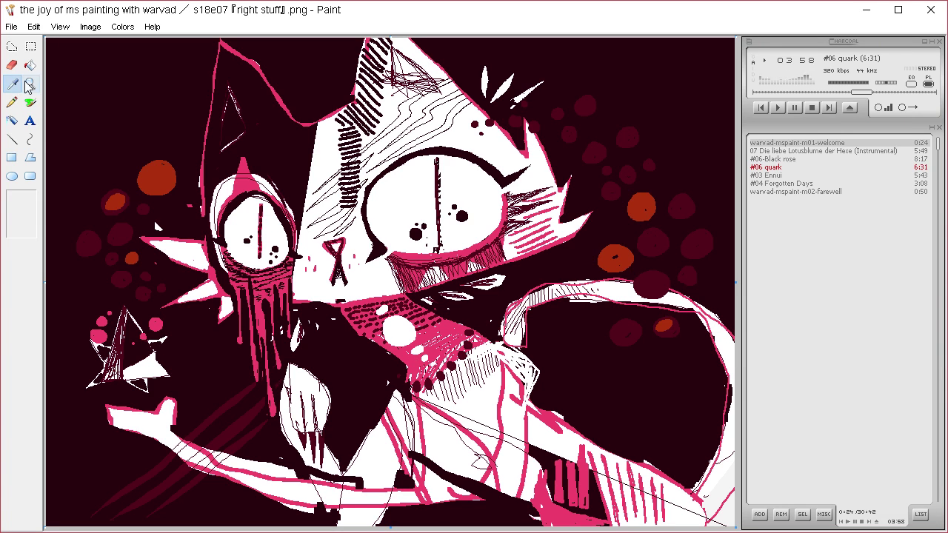
Brush one large and two smaller maroon bubbles in the dark space enclosed by the tail.
mouse_move(585, 369)
mouse_down()
mouse_move(594, 391)
mouse_move(570, 385)
mouse_move(563, 363)
mouse_move(579, 355)
mouse_move(600, 376)
mouse_up()
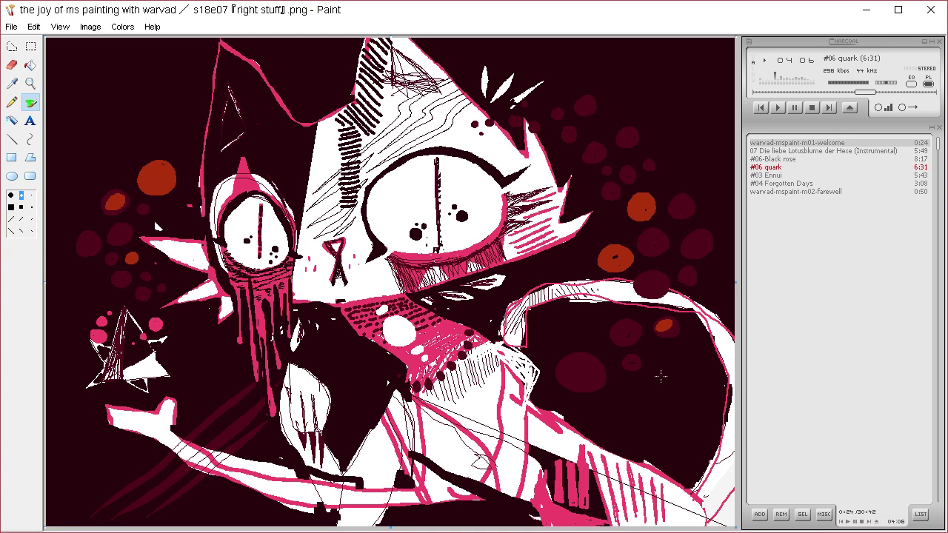
mouse_move(635, 385)
mouse_down()
mouse_move(616, 393)
mouse_move(636, 383)
mouse_up()
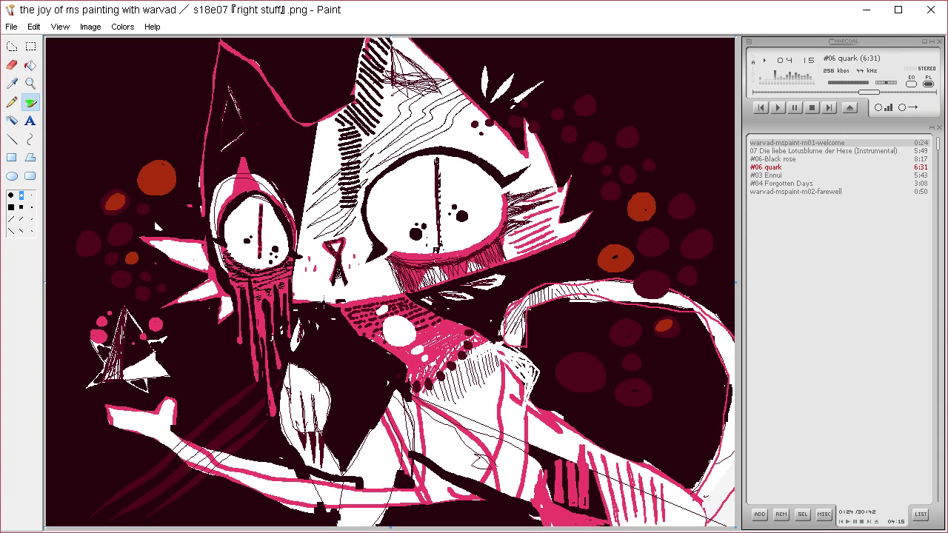
Brush clusters of dark maroon dots at the chin and on the forehead where the white half begins.
drag(323, 304, 322, 298)
click(329, 291)
drag(326, 117, 326, 126)
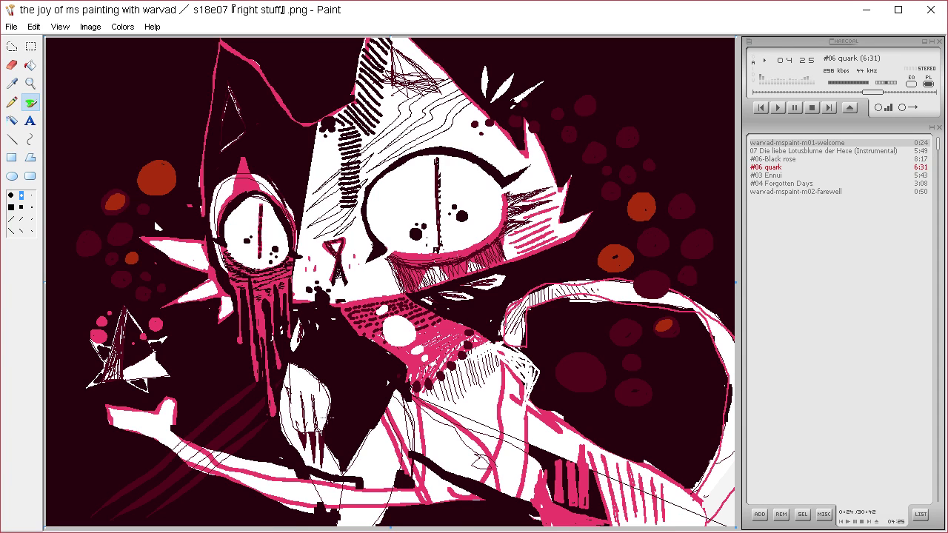
Trim the hanging hand and separate the fingers of both hands with dark maroon brush strokes.
drag(290, 366, 292, 363)
drag(294, 406, 292, 423)
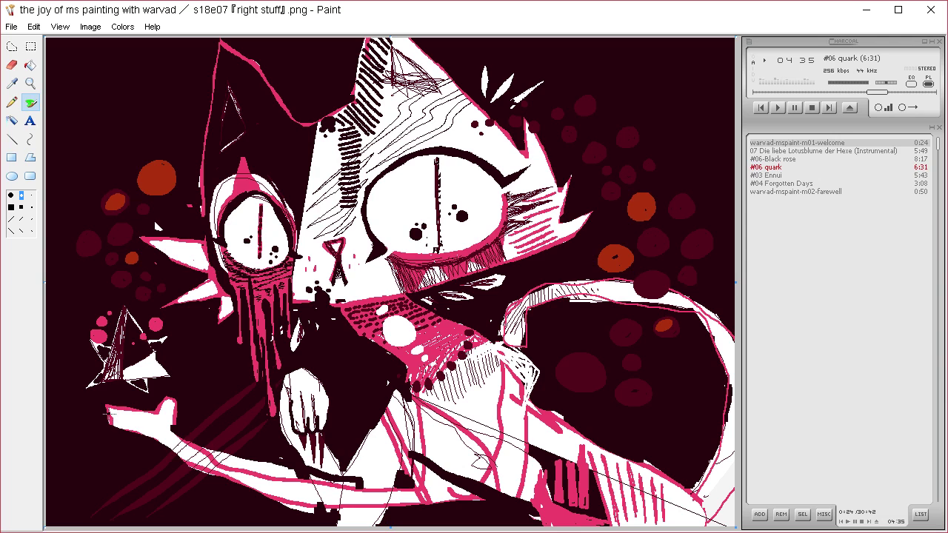
drag(105, 408, 126, 424)
key(ctrl+z)
drag(111, 409, 157, 432)
Sample orange and pencil thin claws around the outstretched hand's fingers, plus hatching beneath the large eye's upper rim.
click(12, 83)
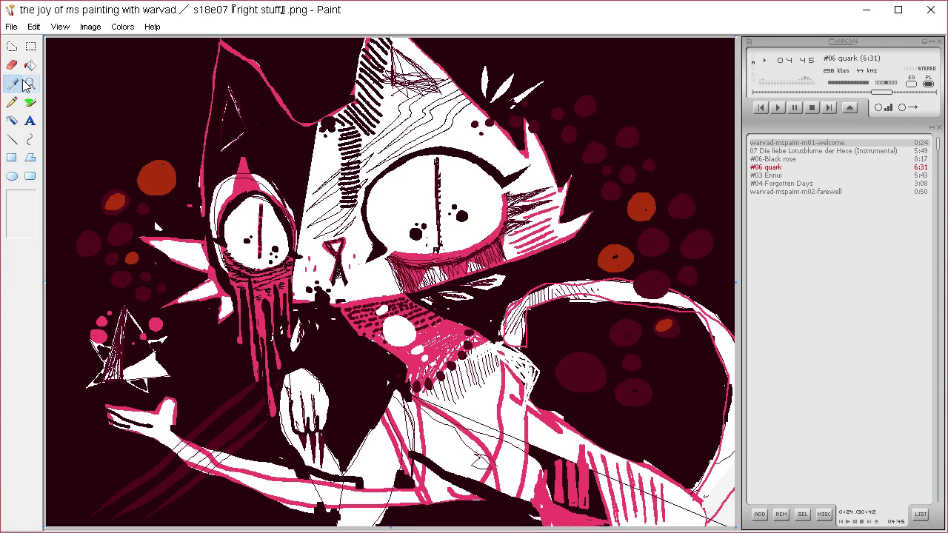
click(157, 179)
click(15, 104)
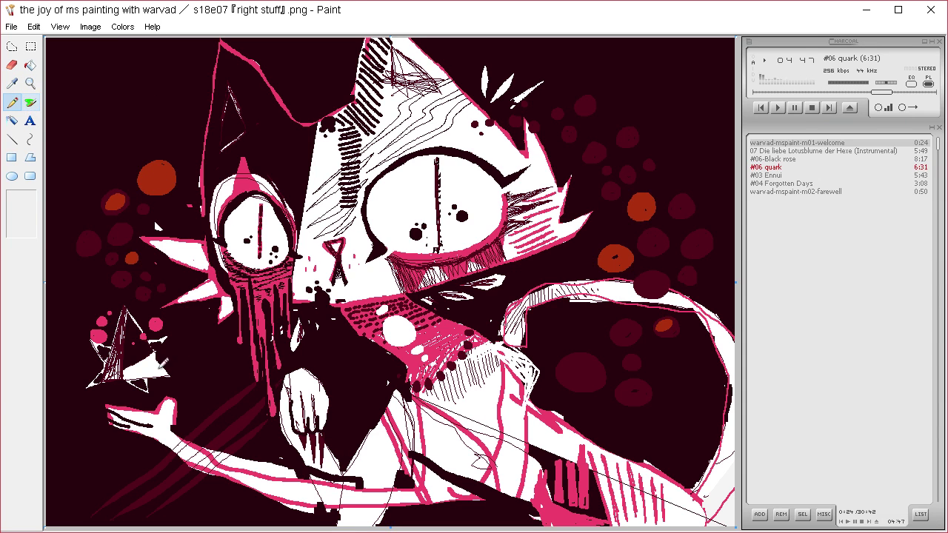
mouse_move(172, 395)
mouse_down()
mouse_move(168, 362)
mouse_move(173, 400)
mouse_up()
mouse_move(103, 408)
mouse_down()
mouse_move(94, 392)
mouse_move(96, 406)
mouse_move(114, 414)
mouse_move(89, 404)
mouse_move(95, 408)
mouse_move(120, 407)
mouse_move(111, 418)
mouse_move(80, 404)
mouse_move(98, 419)
mouse_up()
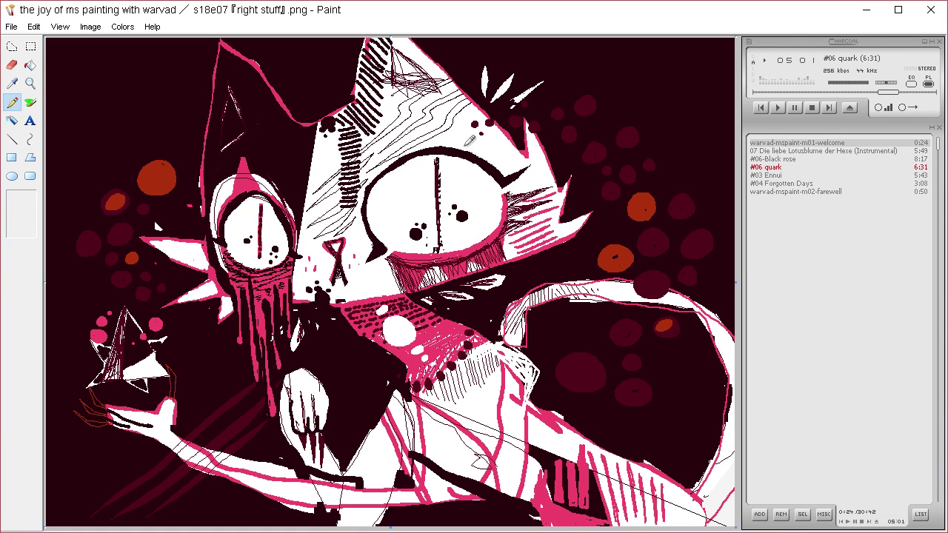
mouse_move(402, 167)
mouse_down()
mouse_move(432, 154)
mouse_move(375, 188)
mouse_up()
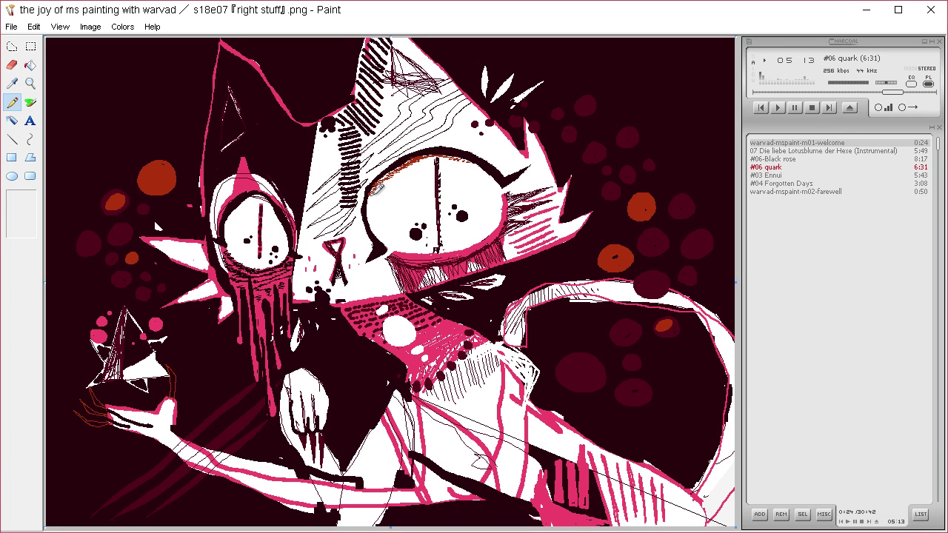
Mix a pale pink drawing colour with hue 6, saturation 228 and luminance 219.
click(12, 83)
click(243, 224)
click(123, 27)
click(127, 41)
click(483, 357)
click(682, 177)
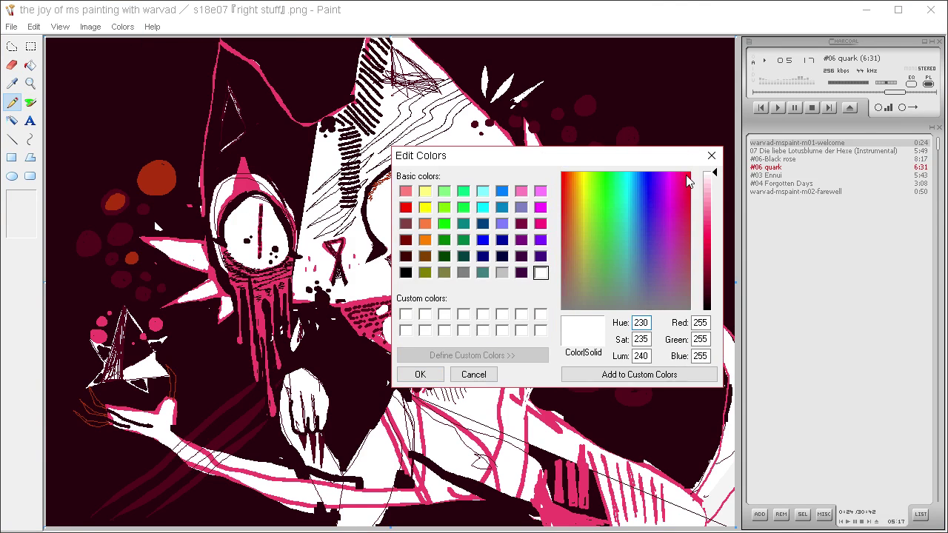
drag(713, 174, 713, 184)
click(566, 179)
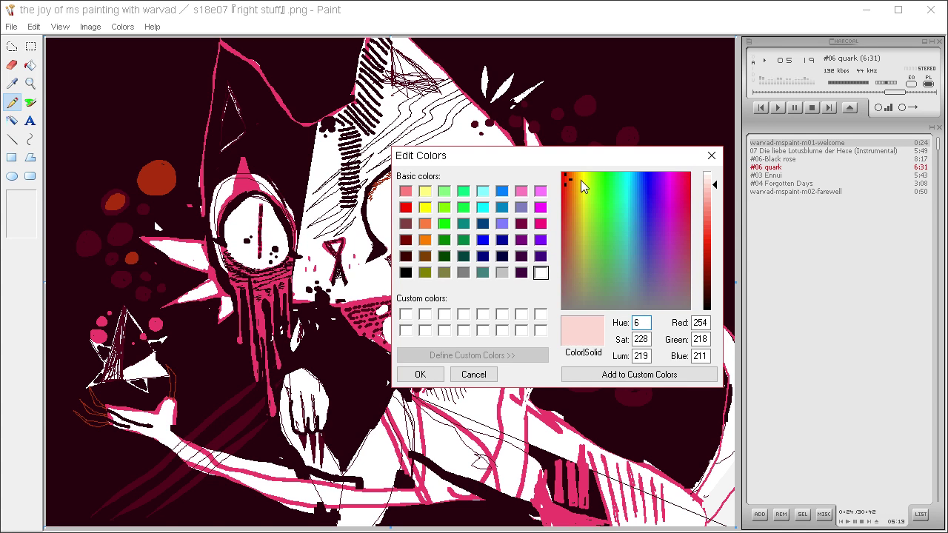
click(419, 375)
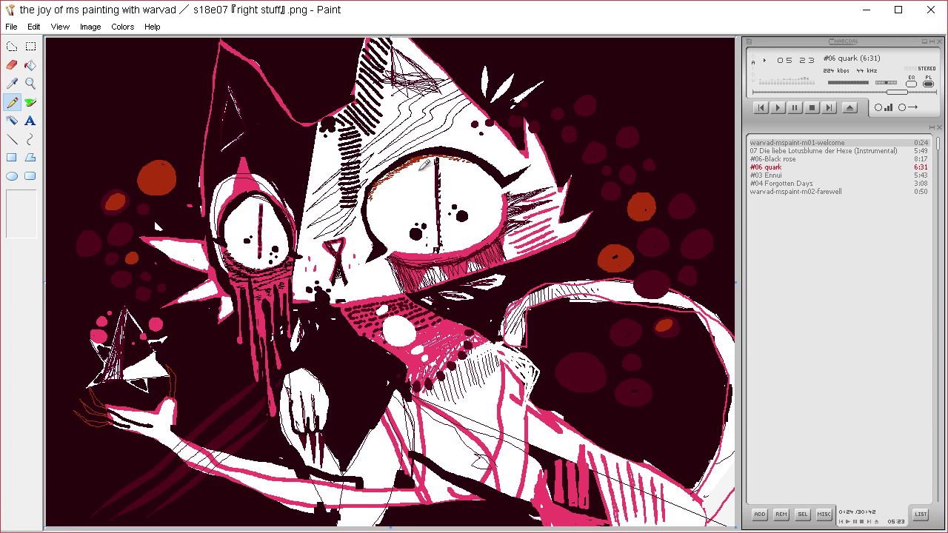
Pencil pale pink hatching inside both eyes and over the crimson scarf, with small freckles across the muzzle.
mouse_move(420, 180)
mouse_down()
mouse_move(406, 204)
mouse_move(417, 213)
mouse_move(409, 218)
mouse_move(435, 211)
mouse_up()
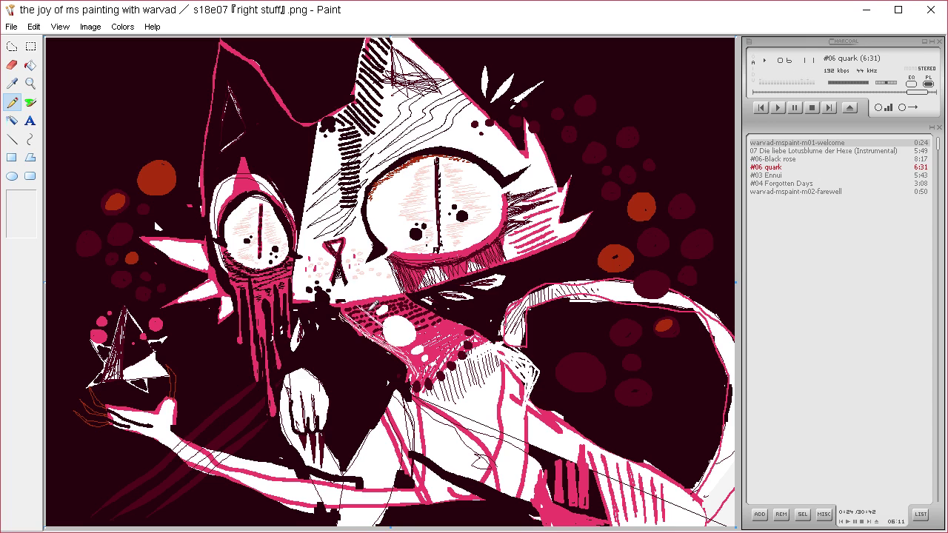
drag(435, 364, 419, 360)
mouse_move(406, 302)
mouse_down()
mouse_move(452, 341)
mouse_move(427, 323)
mouse_up()
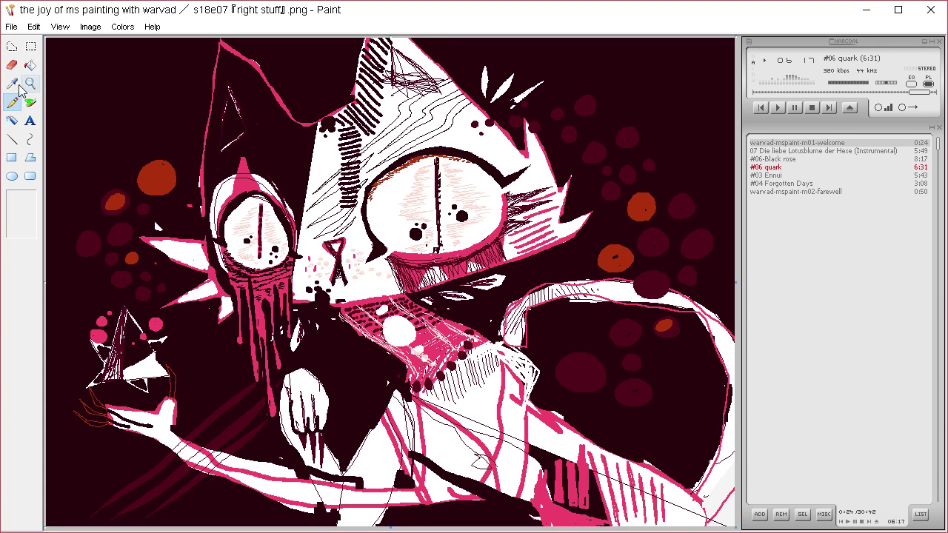
Pencil dark maroon hatching over the scarf's outer corner and a group of small circles on the chest below it.
drag(357, 326, 385, 346)
drag(346, 327, 363, 335)
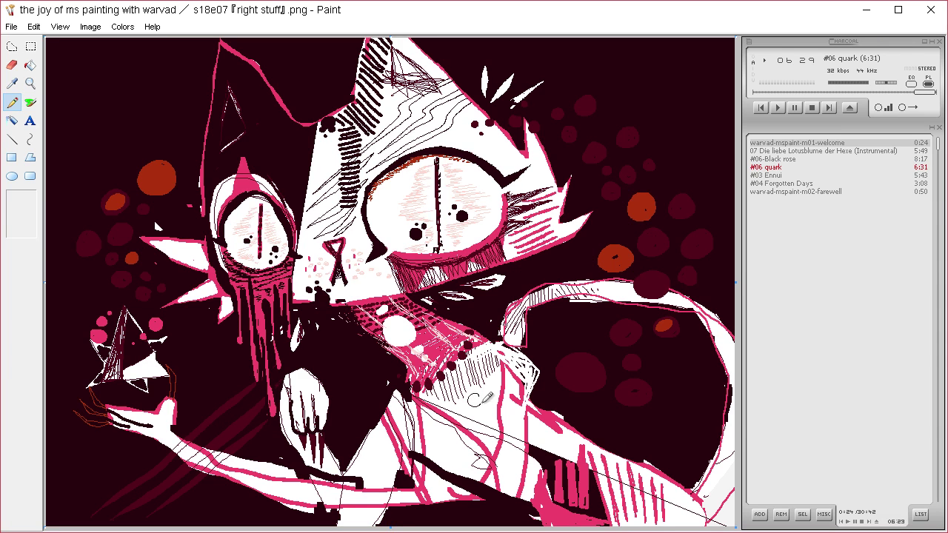
mouse_move(474, 394)
mouse_down()
mouse_move(488, 388)
mouse_move(479, 381)
mouse_move(497, 364)
mouse_move(495, 345)
mouse_up()
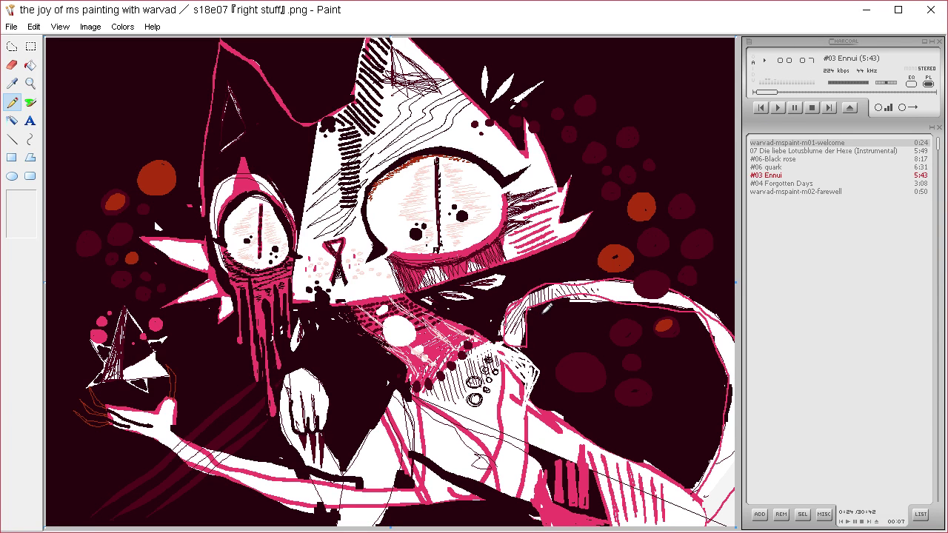
Sample dark maroon and draw drips running from under the large eye down over the scarf.
click(15, 83)
click(381, 246)
Mix a strong, slightly dark red as the fill colour.
click(30, 64)
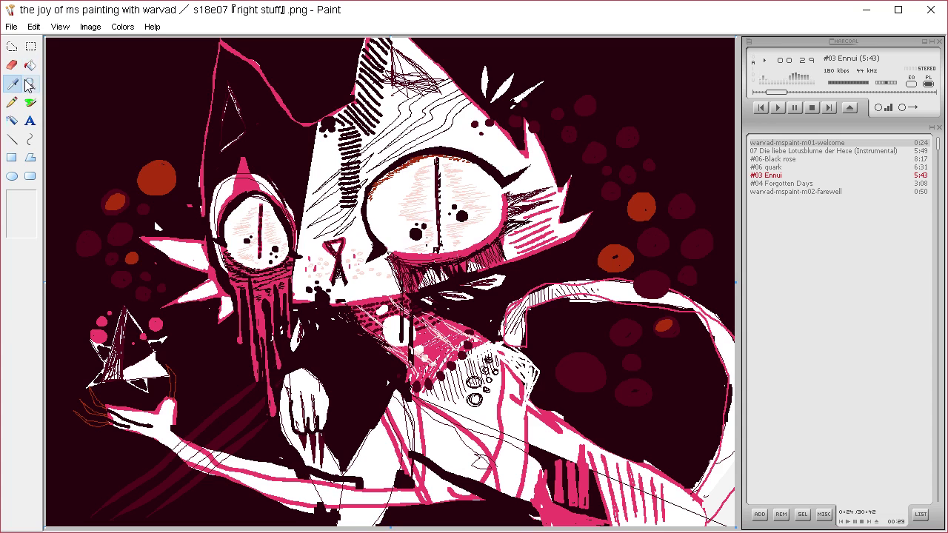
click(122, 27)
click(129, 39)
click(508, 355)
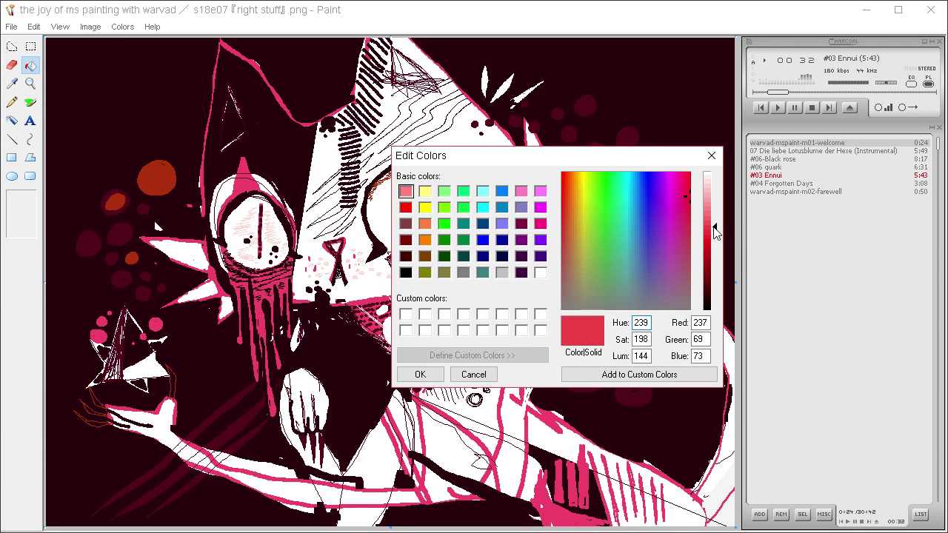
drag(715, 227, 690, 209)
click(433, 370)
Fill the white of the small eye and the central drips below it with the mixed red.
click(287, 236)
key(ctrl+z)
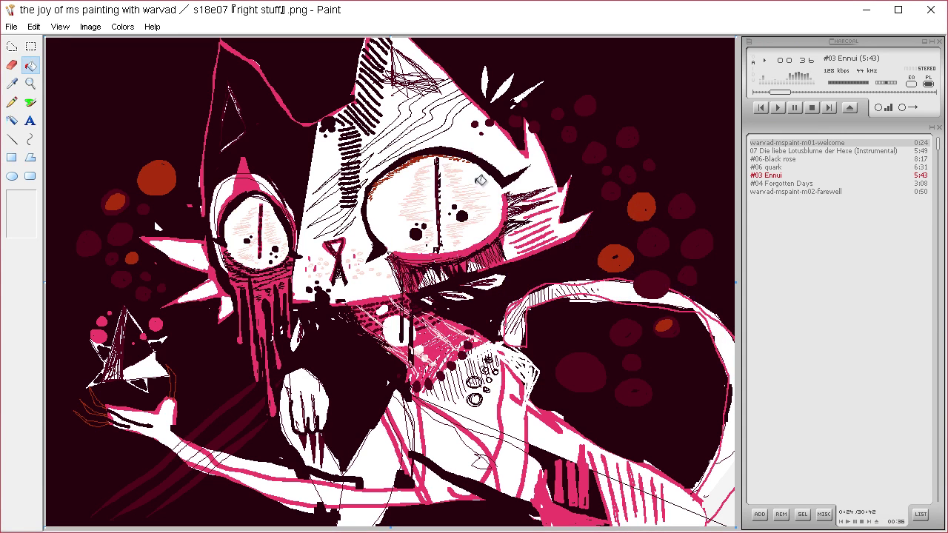
click(265, 222)
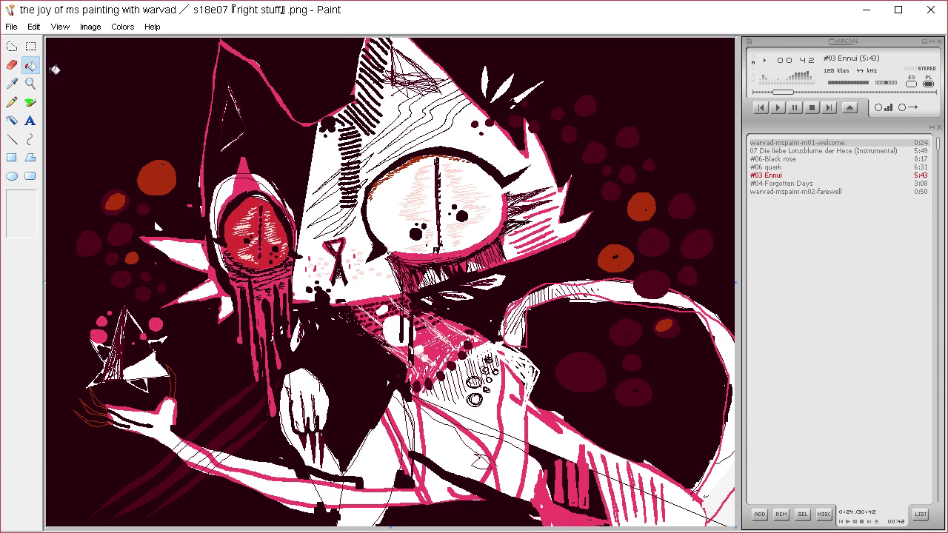
click(271, 290)
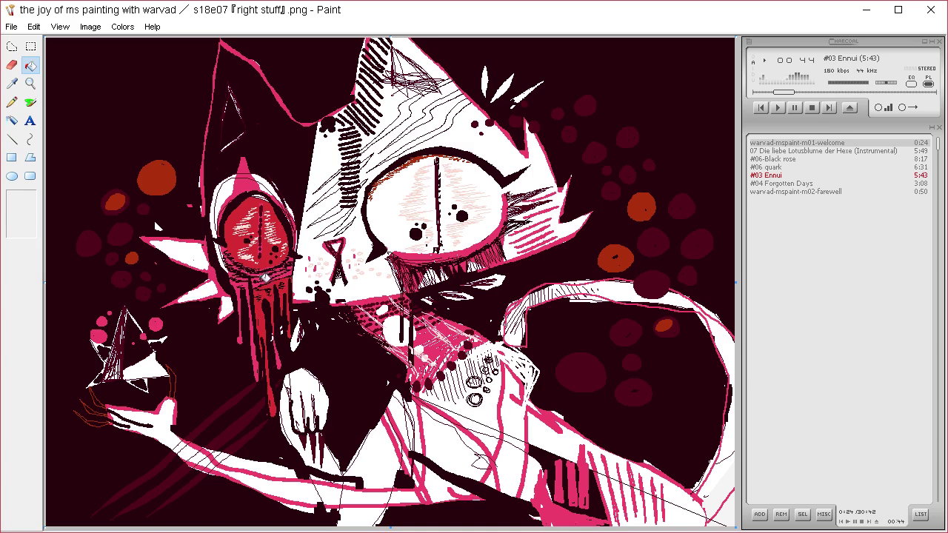
click(245, 283)
key(ctrl+z)
Fill the largest orange bubble, the orange bubble beside the cheek spikes and the large maroon bubble inside the tail loop with red.
click(163, 174)
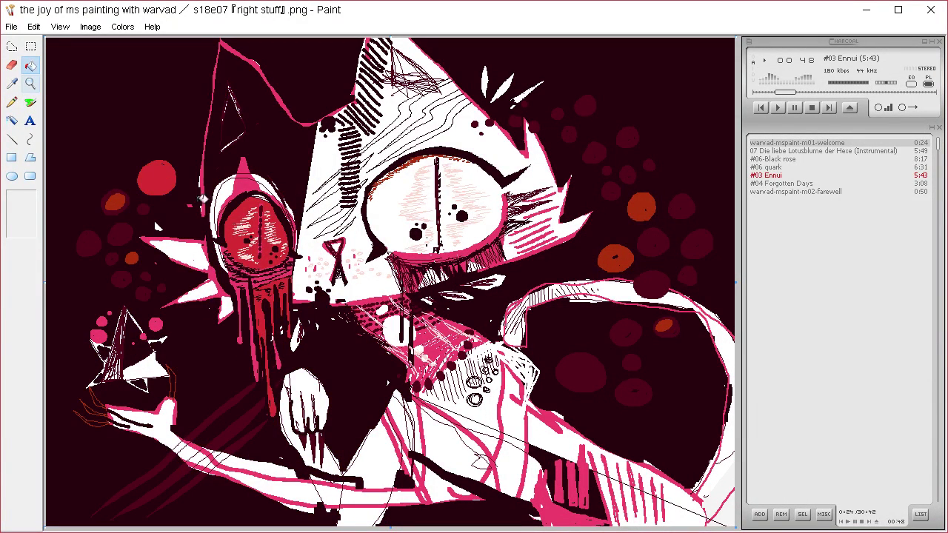
click(646, 209)
click(580, 370)
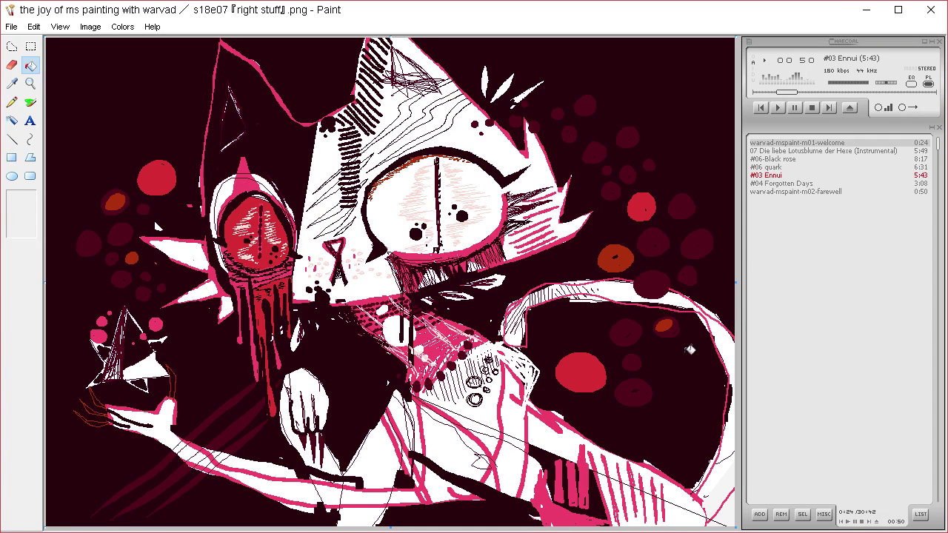
Brush a large red bubble over the upper leg and a cluster of white dots on the dark face above the small eye.
click(30, 102)
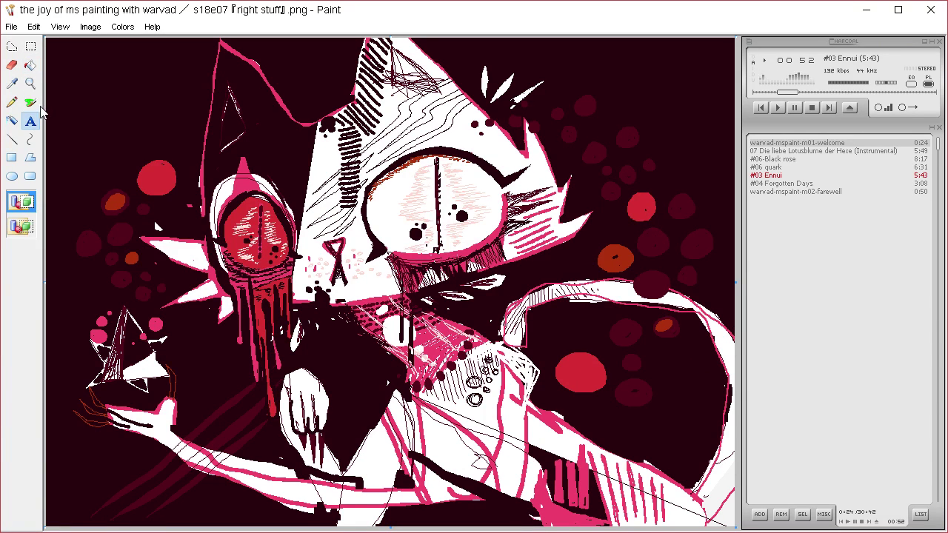
mouse_move(571, 412)
mouse_down()
mouse_move(609, 414)
mouse_move(610, 437)
mouse_move(589, 437)
mouse_move(585, 410)
mouse_move(579, 423)
mouse_move(588, 407)
mouse_move(616, 426)
mouse_move(600, 447)
mouse_move(585, 445)
mouse_move(605, 427)
mouse_move(584, 434)
mouse_up()
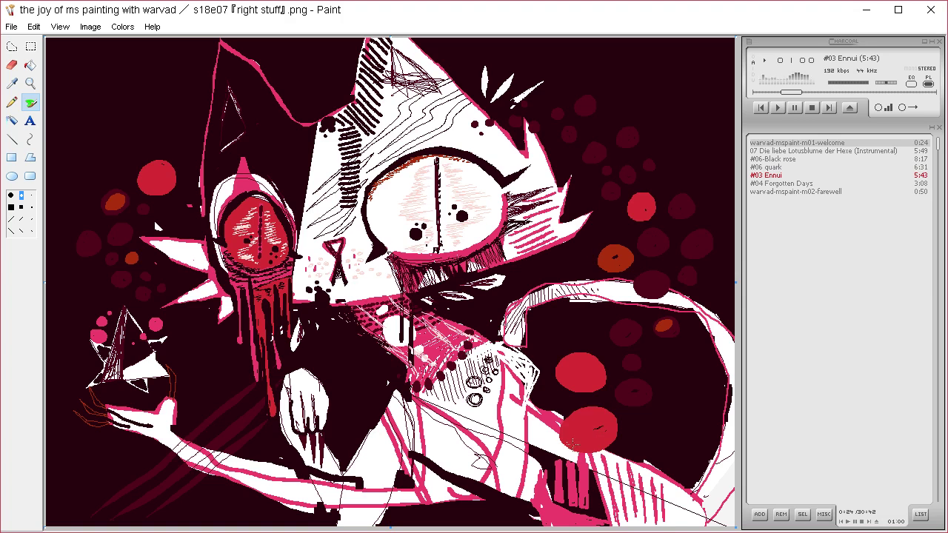
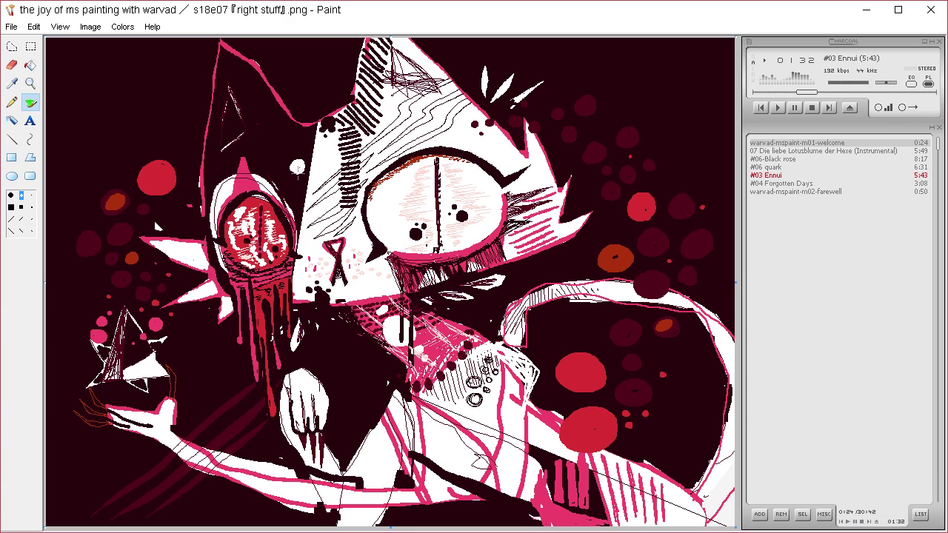
drag(297, 167, 295, 169)
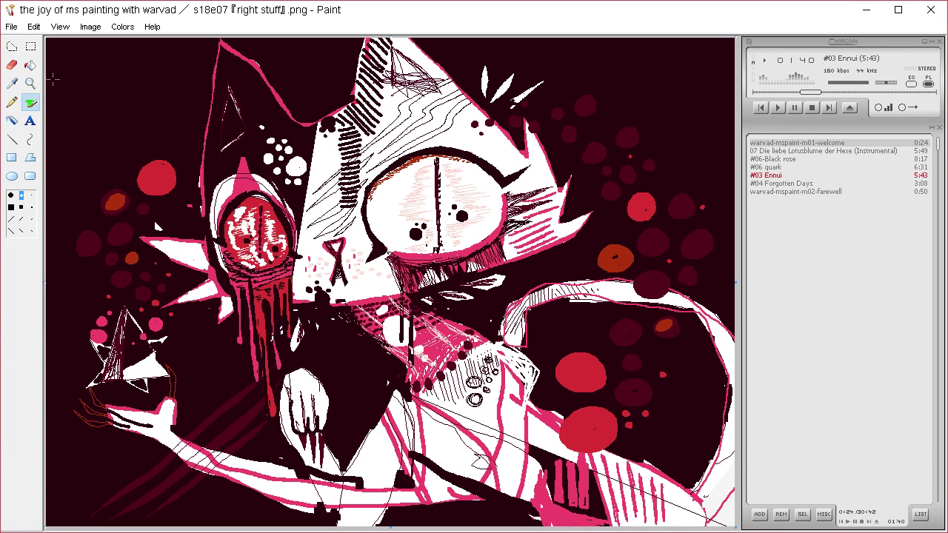
Pencil crimson hatching inside the dark ear's inner triangle and a ring of short crimson strokes inside the large eye.
click(11, 102)
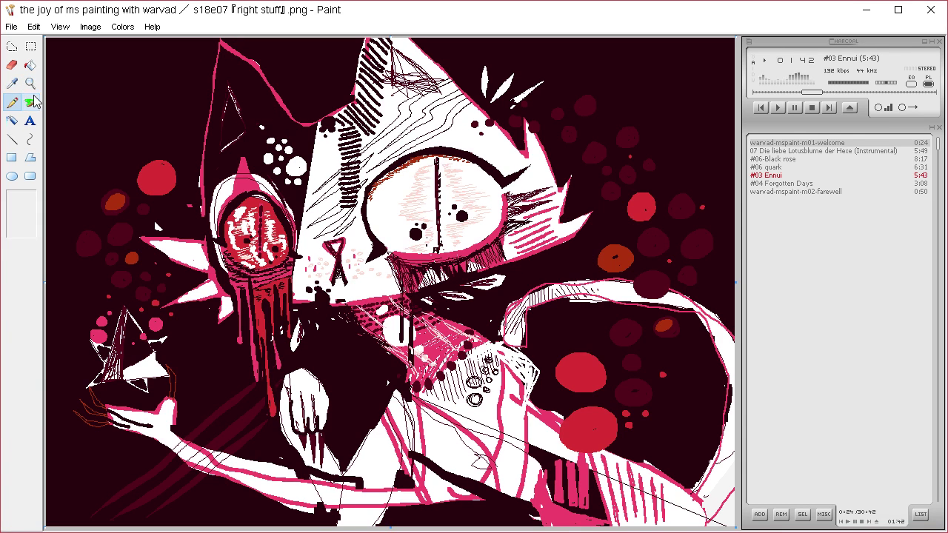
mouse_move(229, 93)
mouse_down()
mouse_move(225, 137)
mouse_move(252, 124)
mouse_move(231, 93)
mouse_move(238, 128)
mouse_up()
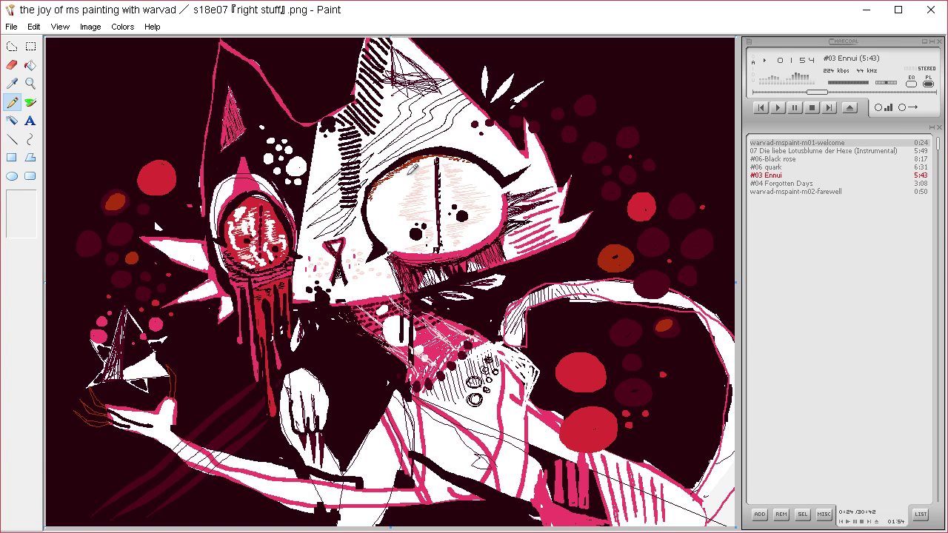
mouse_move(409, 178)
mouse_down()
mouse_move(395, 197)
mouse_move(406, 230)
mouse_up()
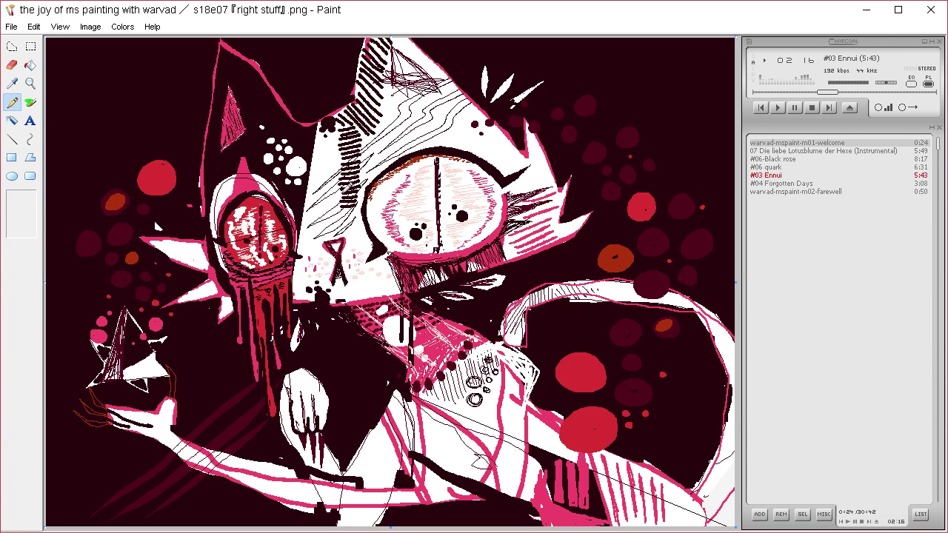
Fill the lower part of the small eye with dark maroon and pencil a thin dark line across the large eye.
click(29, 65)
click(244, 248)
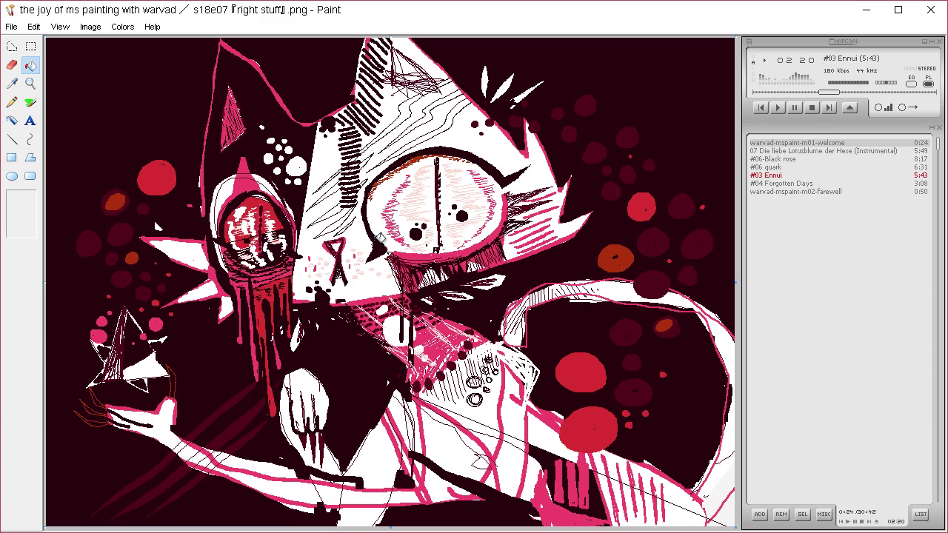
click(12, 102)
drag(372, 230, 510, 214)
Fill the section of the large eye below the pencilled line and beyond the slit pupil with dark maroon.
click(29, 64)
click(422, 247)
click(463, 231)
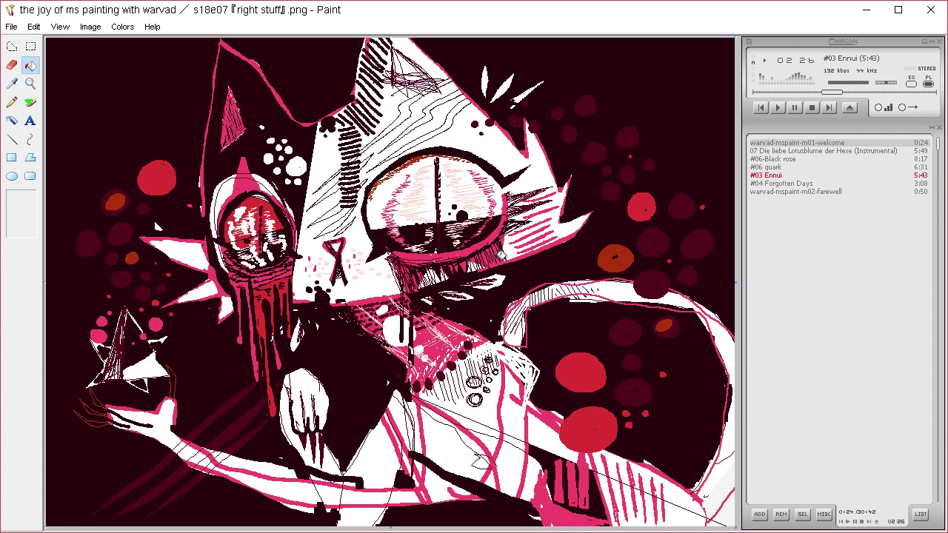
key(ctrl+z)
key(ctrl+z)
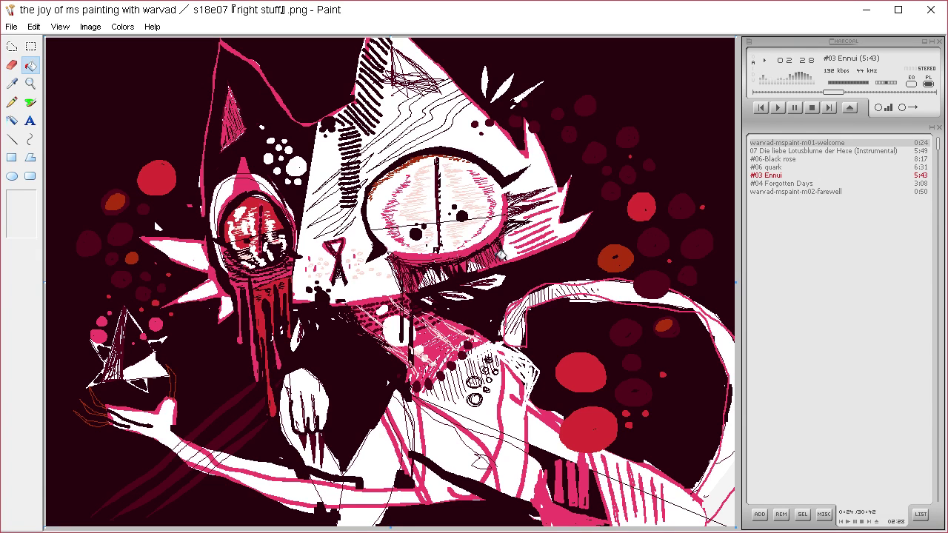
click(491, 234)
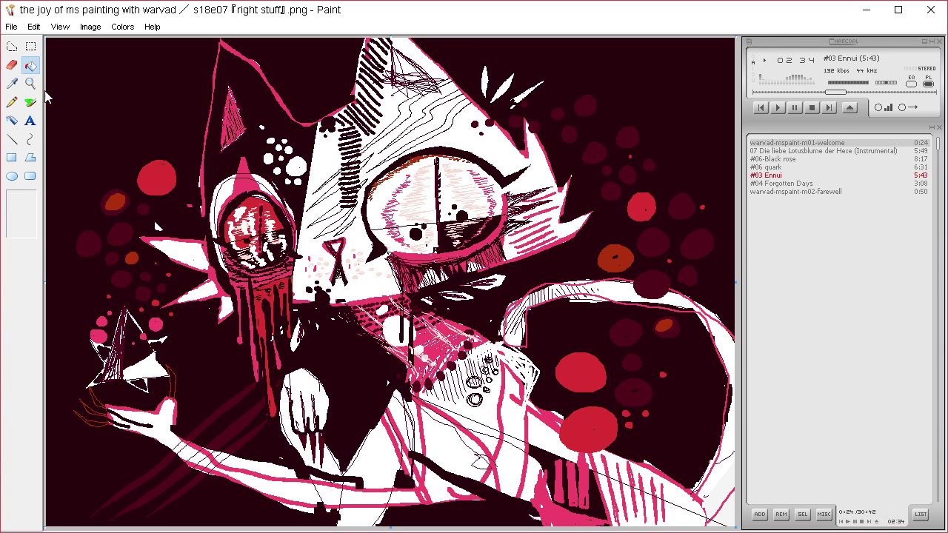
Brush white highlights over the large eye's dark section and a row of white dots along its crimson lower lid.
click(12, 83)
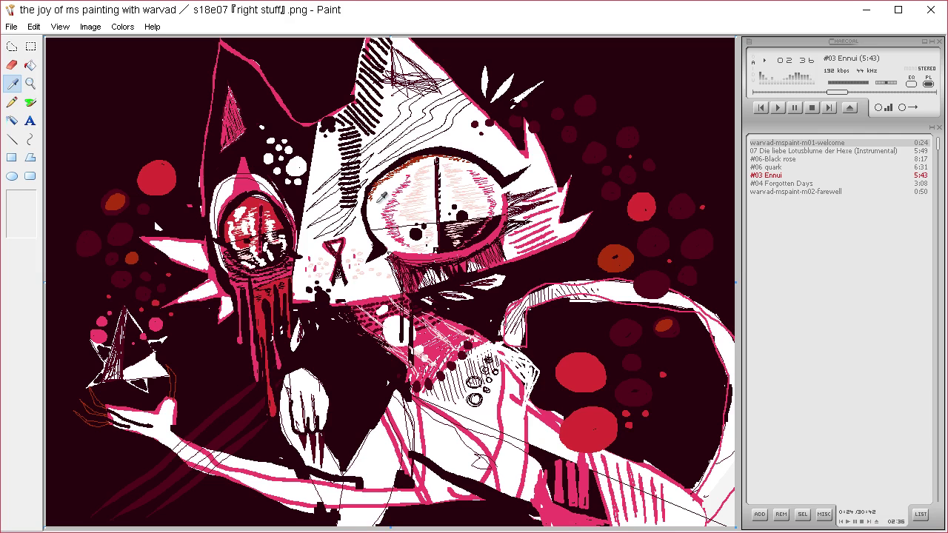
click(346, 241)
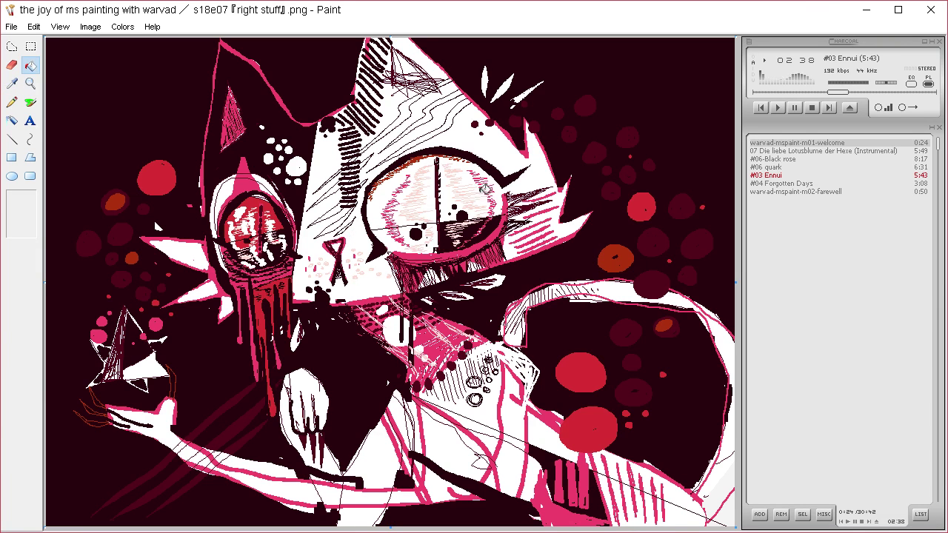
click(37, 103)
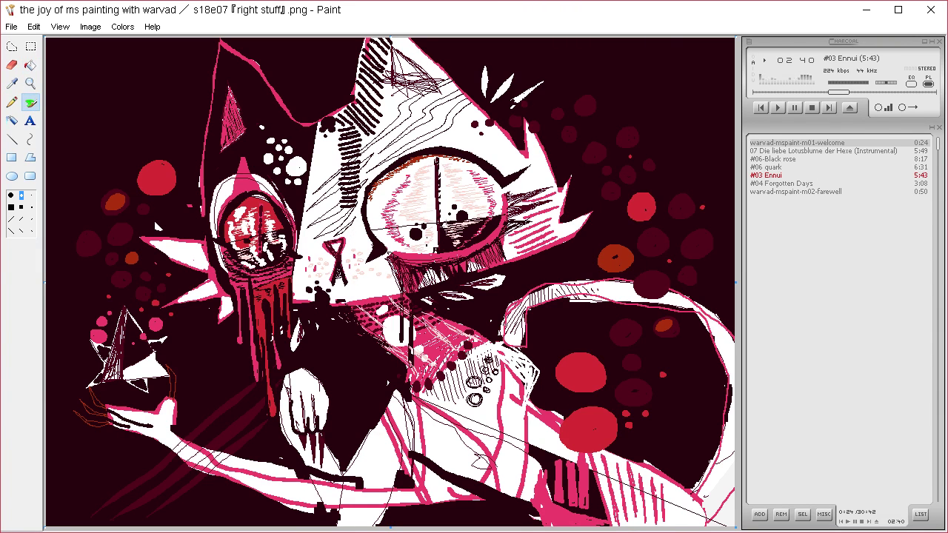
mouse_move(453, 249)
mouse_down()
mouse_move(492, 220)
mouse_move(489, 231)
mouse_up()
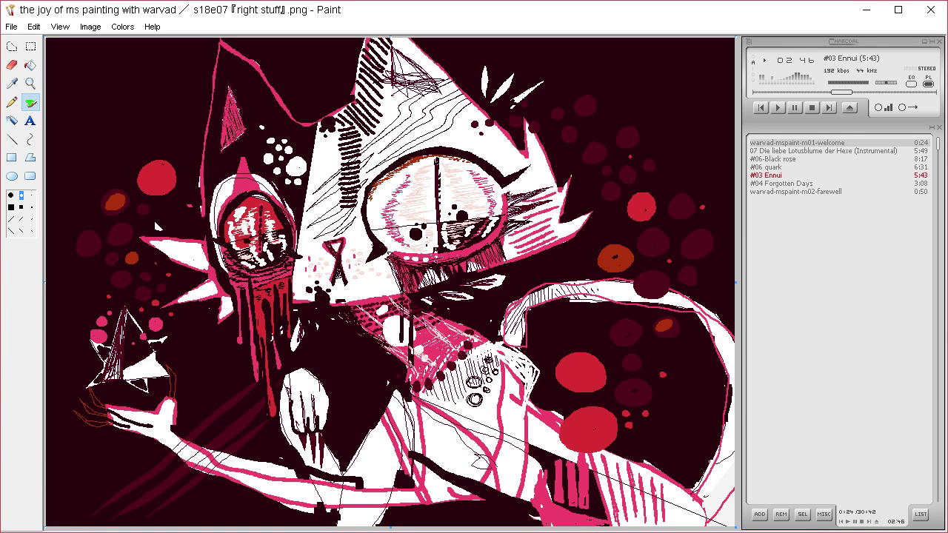
mouse_move(438, 258)
mouse_down()
mouse_move(486, 243)
mouse_move(503, 221)
mouse_up()
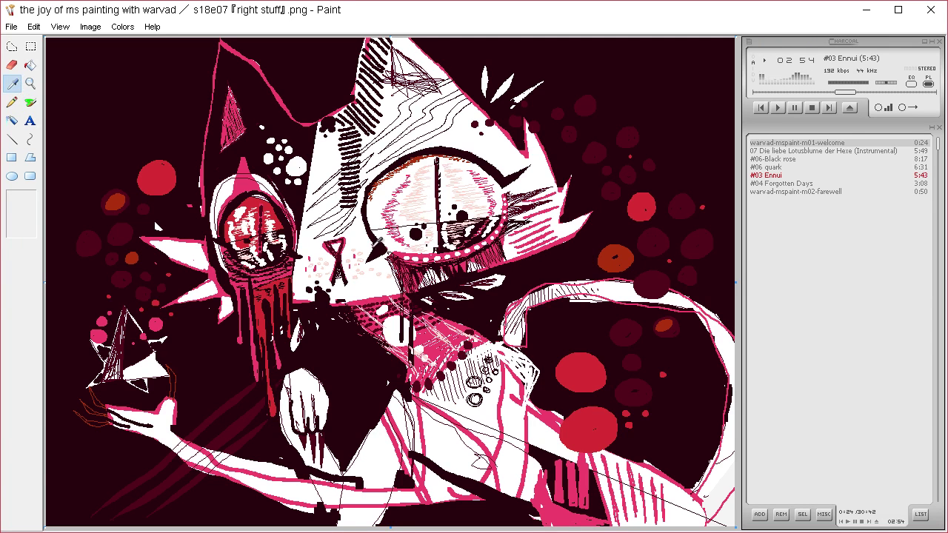
Pencil a small dark mark on the white face beside the large eye's inner corner and fill it.
click(11, 102)
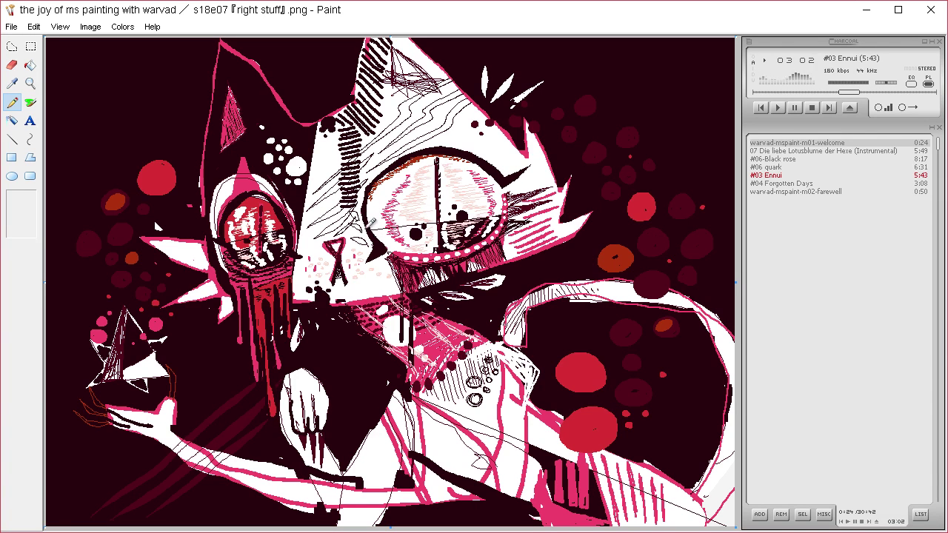
click(29, 64)
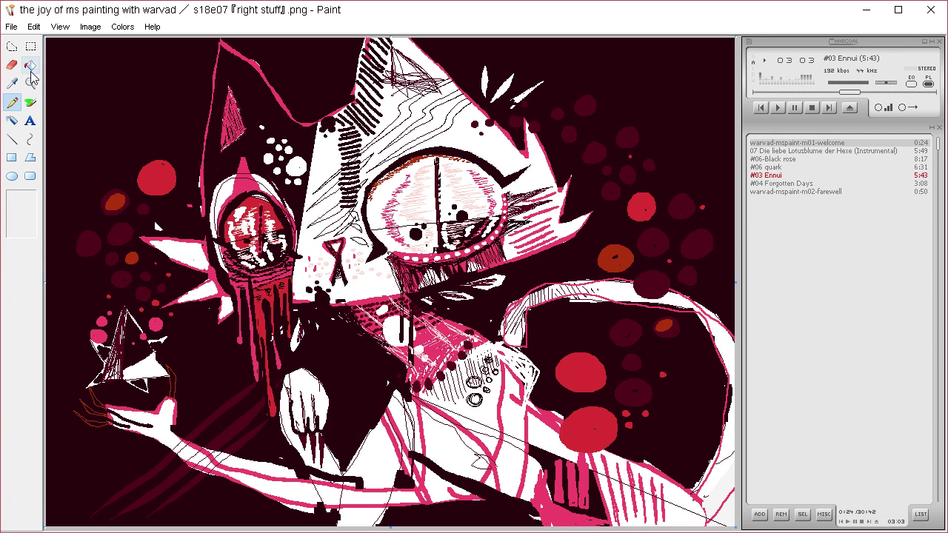
click(368, 238)
key(ctrl+z)
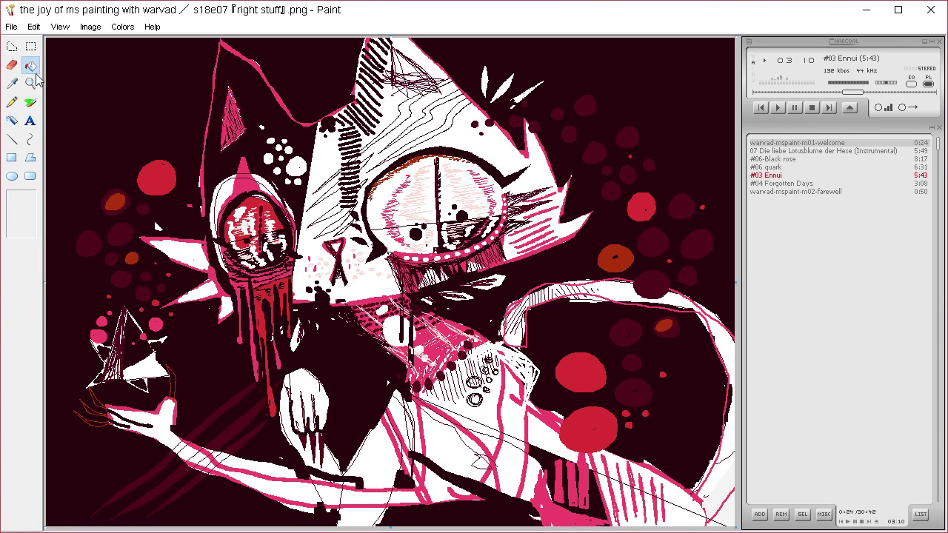
Pencil diagonal hatching across the lower torso in the bubbles' red and fill the slivers between the lines to form solid red stripes.
click(12, 83)
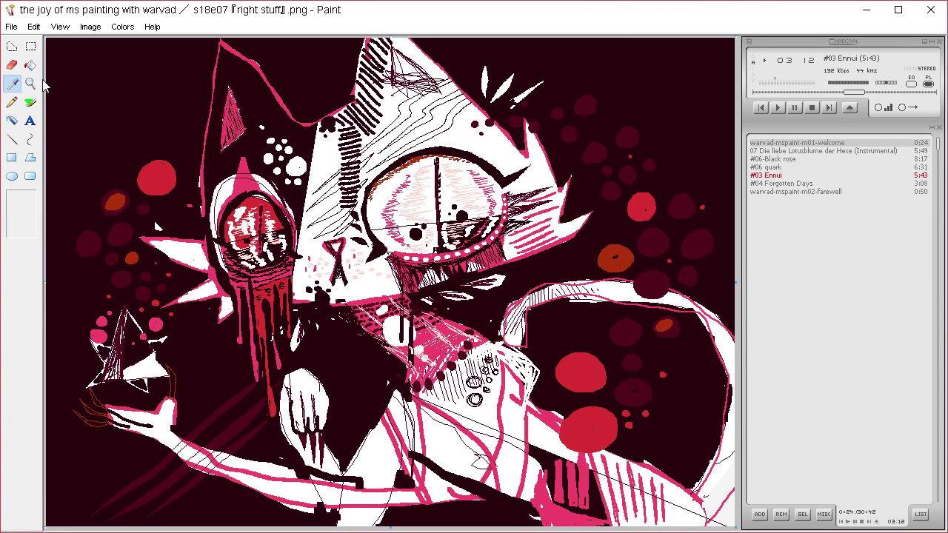
click(577, 377)
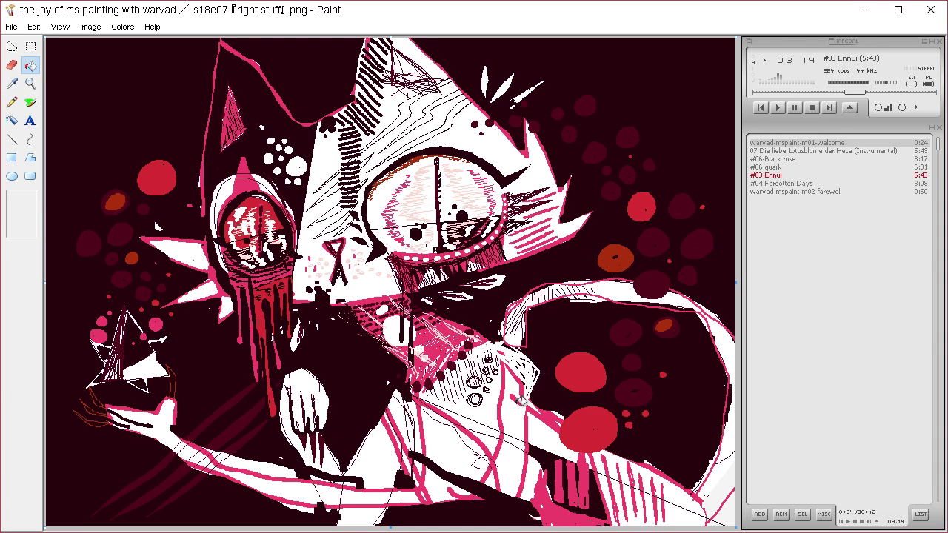
click(12, 101)
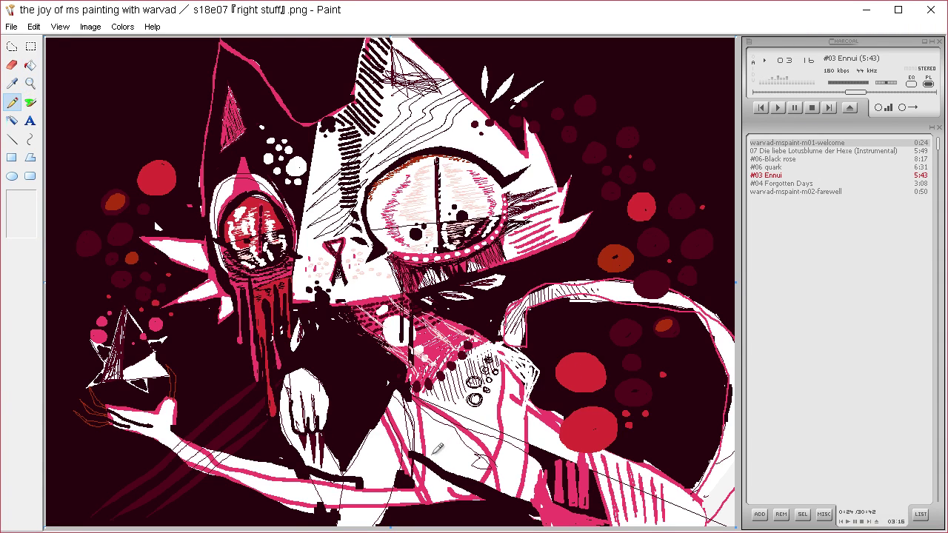
mouse_move(437, 449)
mouse_down()
mouse_move(511, 401)
mouse_move(432, 453)
mouse_move(468, 436)
mouse_move(448, 461)
mouse_move(525, 418)
mouse_move(450, 462)
mouse_move(540, 434)
mouse_move(475, 466)
mouse_move(498, 460)
mouse_move(493, 476)
mouse_move(549, 449)
mouse_move(493, 476)
mouse_move(514, 482)
mouse_move(560, 454)
mouse_up()
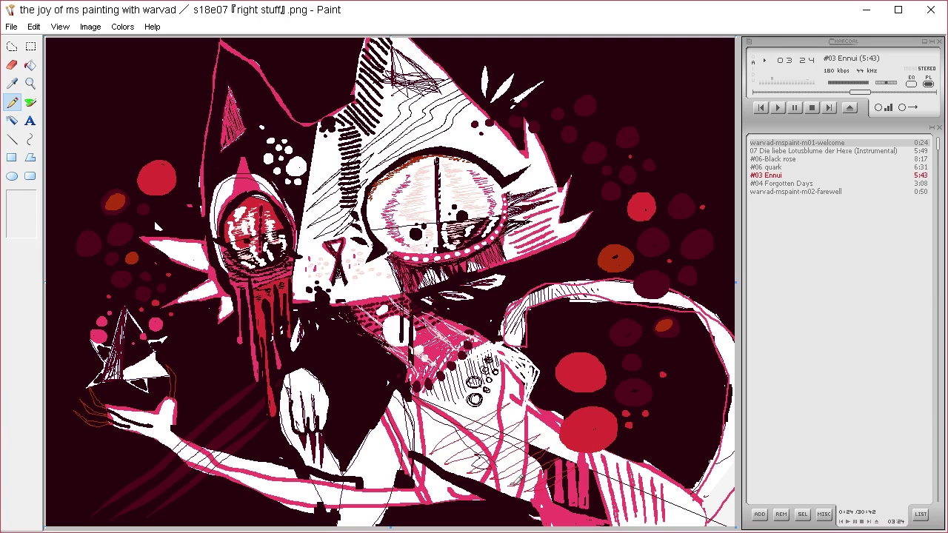
click(29, 64)
click(460, 434)
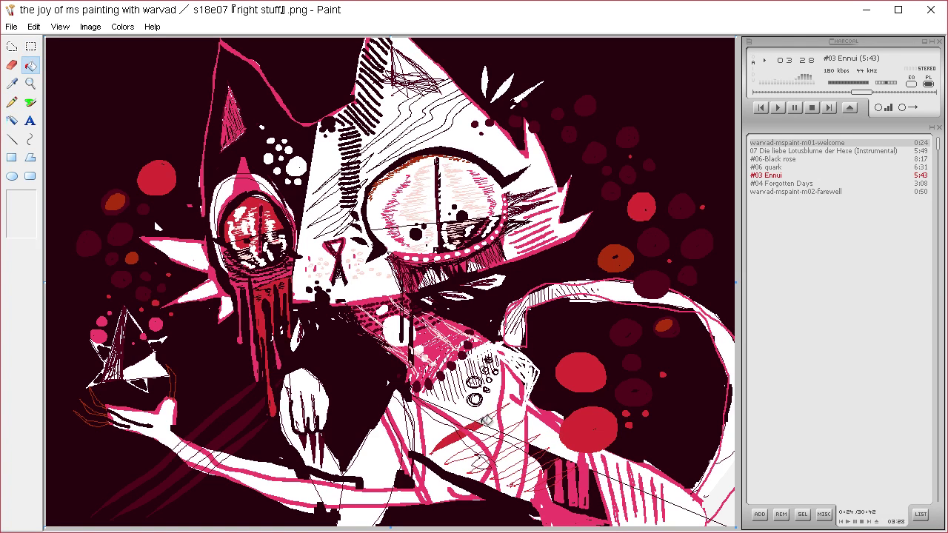
click(483, 444)
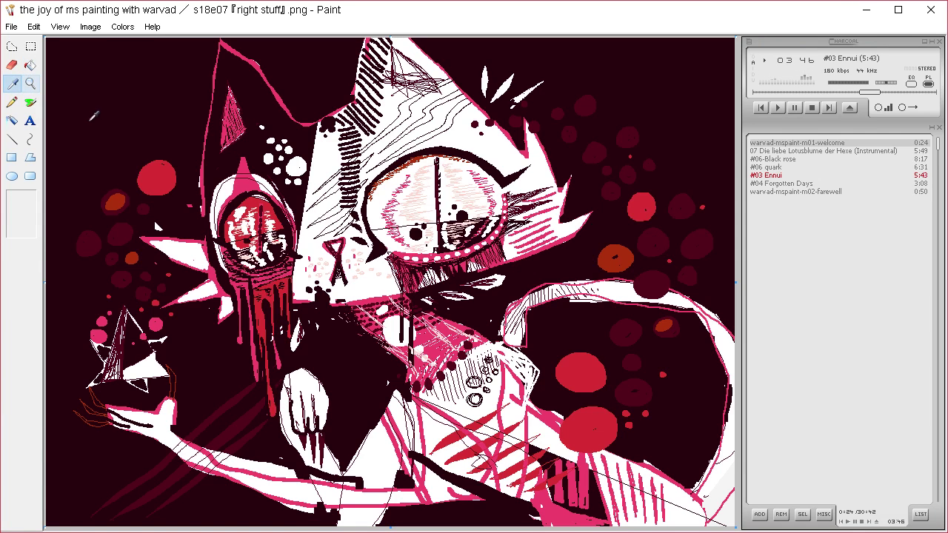
Brush dark maroon gaps between the hanging paw's fingers and trim the edges of the paw and the outstretched hand.
click(30, 102)
mouse_move(301, 434)
mouse_down()
mouse_move(307, 402)
mouse_move(314, 424)
mouse_move(321, 383)
mouse_up()
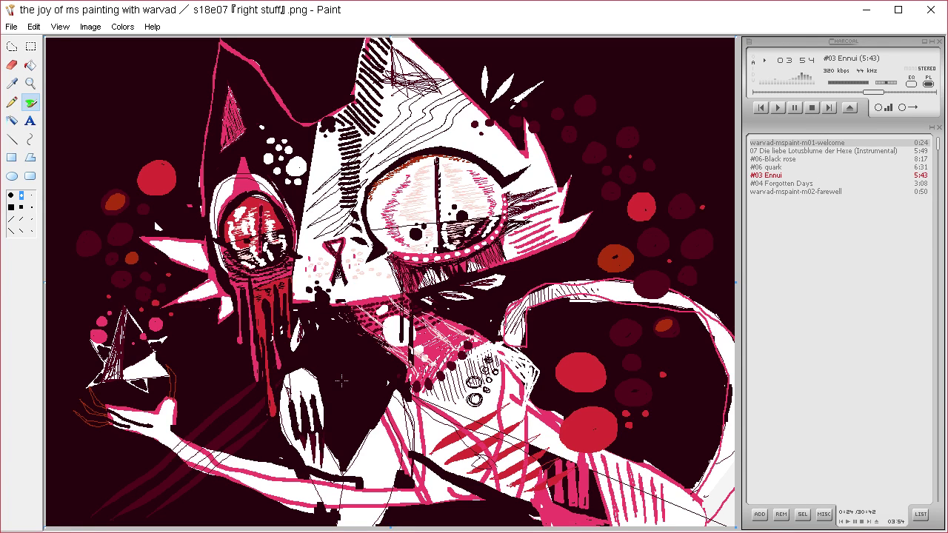
drag(287, 383, 300, 363)
mouse_move(176, 393)
mouse_down()
mouse_move(173, 424)
mouse_move(166, 400)
mouse_up()
mouse_move(109, 409)
mouse_down()
mouse_move(148, 412)
mouse_move(143, 405)
mouse_move(110, 423)
mouse_move(110, 415)
mouse_up()
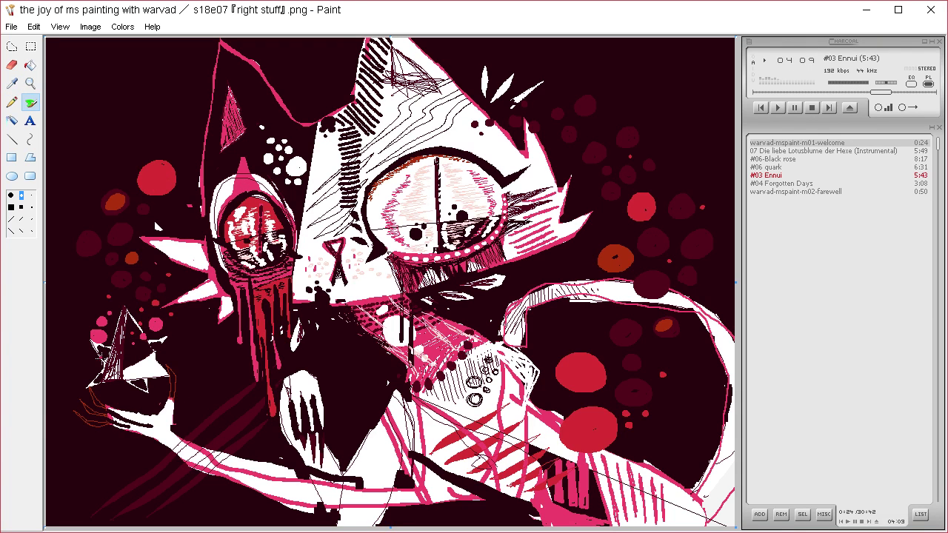
Pencil thin red spikes radiating around the pyramid above the outstretched hand.
click(12, 102)
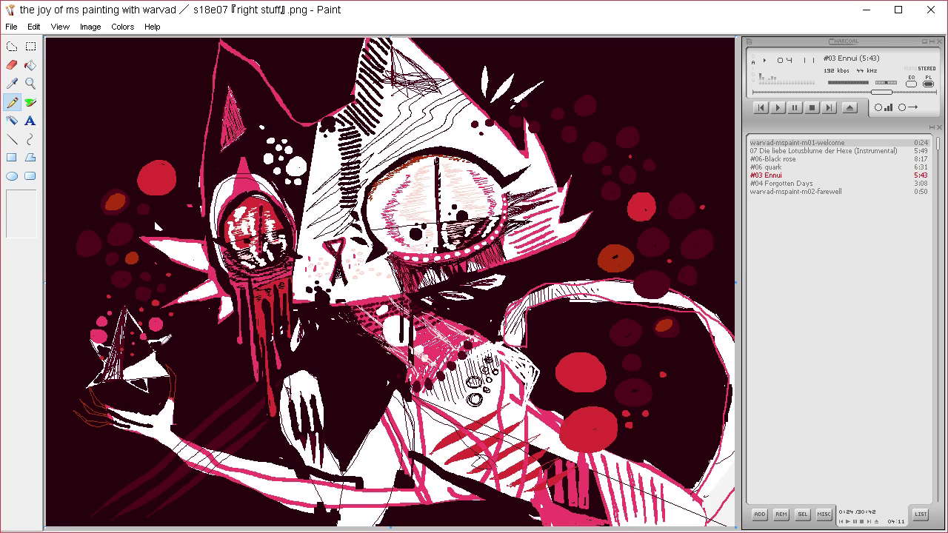
drag(158, 347, 184, 337)
mouse_move(130, 368)
mouse_down()
mouse_move(76, 387)
mouse_move(100, 366)
mouse_up()
mouse_move(71, 330)
mouse_down()
mouse_move(168, 376)
mouse_move(178, 370)
mouse_move(166, 362)
mouse_up()
mouse_move(133, 311)
mouse_down()
mouse_move(142, 294)
mouse_move(131, 390)
mouse_move(127, 373)
mouse_up()
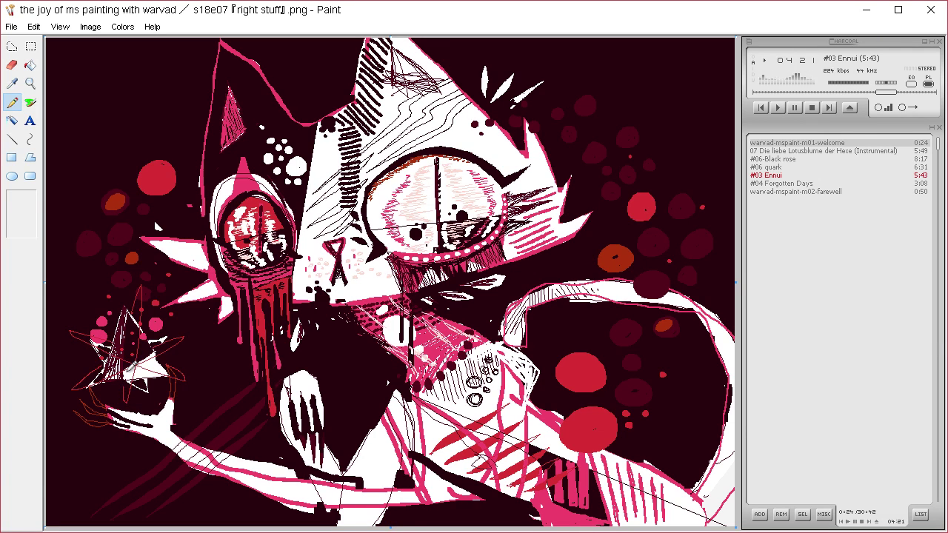
Sample white from the face and brush small white dots around the pyramid and its spikes.
click(17, 85)
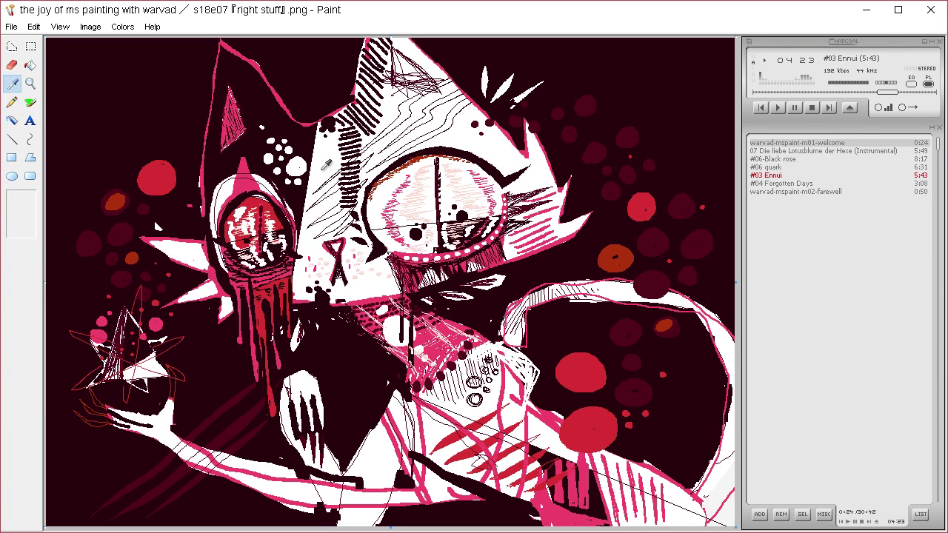
click(322, 171)
click(30, 103)
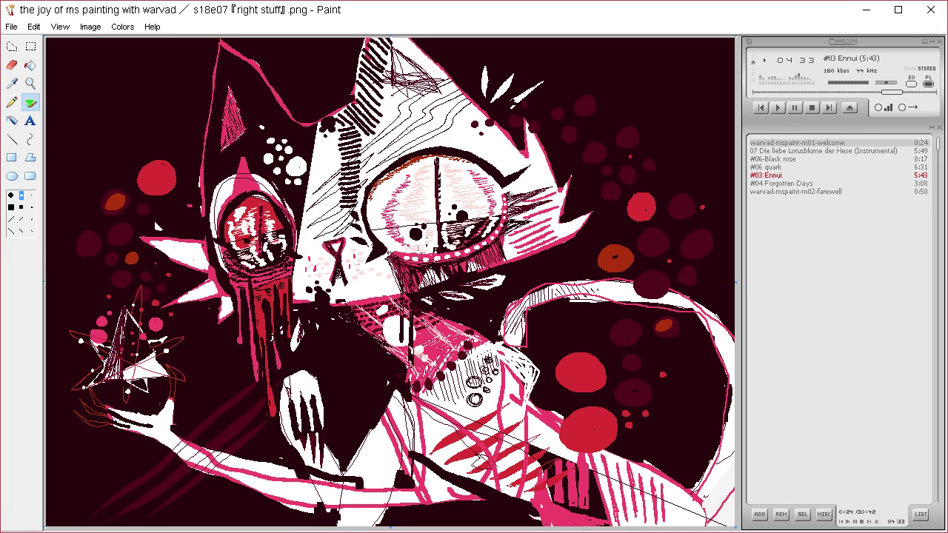
click(96, 293)
Brush a white center into the large red bubble and add white bubbles beside the dark ear and above the cheek spikes.
mouse_move(151, 174)
mouse_down()
mouse_move(160, 167)
mouse_move(156, 181)
mouse_move(168, 176)
mouse_move(158, 177)
mouse_up()
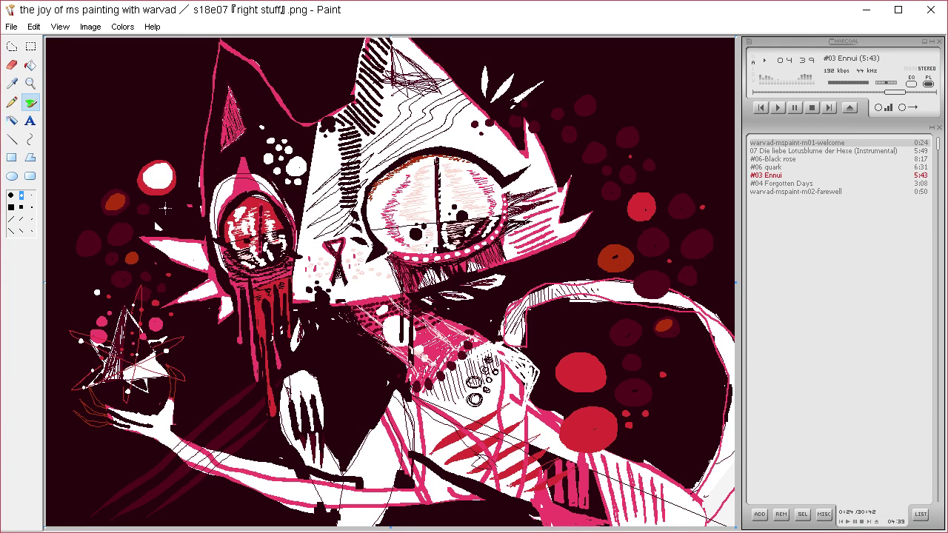
drag(116, 233, 120, 237)
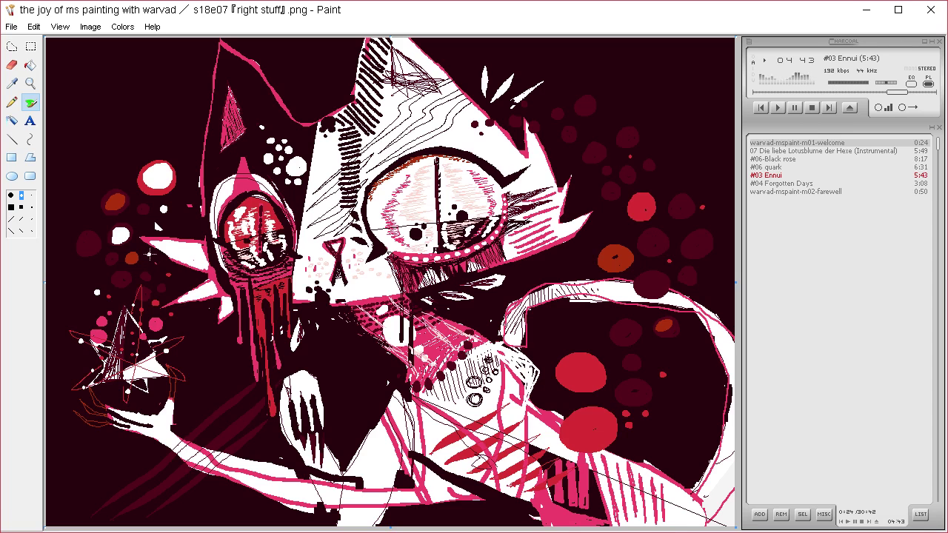
mouse_move(194, 146)
mouse_down()
mouse_move(190, 166)
mouse_move(214, 161)
mouse_move(193, 166)
mouse_move(208, 146)
mouse_move(195, 160)
mouse_move(200, 151)
mouse_up()
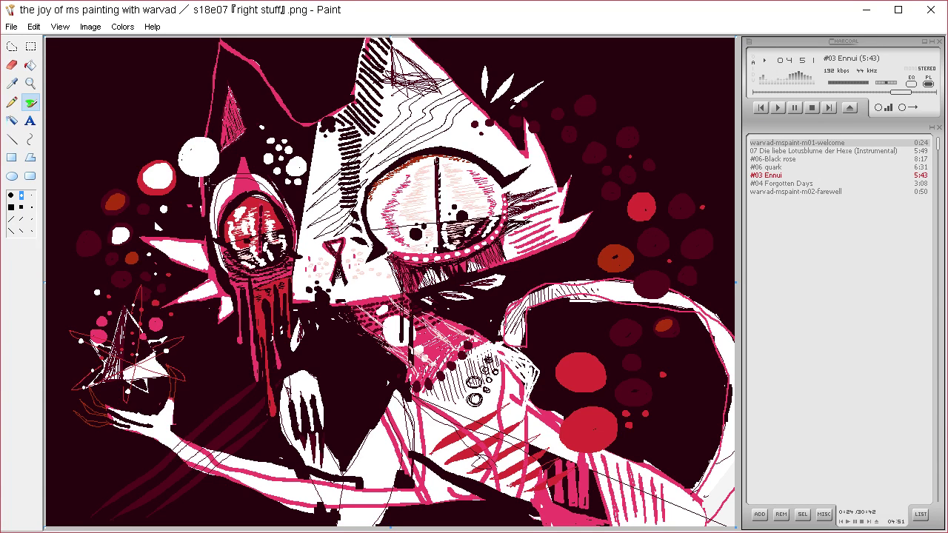
mouse_move(205, 187)
mouse_down()
mouse_move(188, 197)
mouse_move(200, 208)
mouse_move(203, 189)
mouse_move(199, 198)
mouse_up()
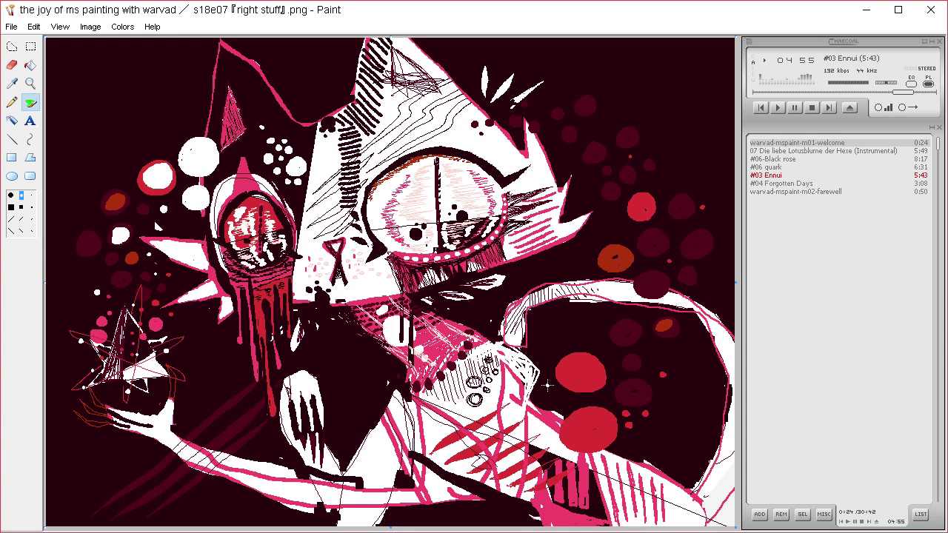
Brush small white bubbles inside the tail loop and among the maroon bubbles, and add white touches to the white ear's scribble.
drag(548, 385, 545, 390)
drag(606, 348, 608, 352)
drag(656, 180, 666, 179)
mouse_move(395, 58)
mouse_down()
mouse_move(397, 86)
mouse_move(425, 79)
mouse_up()
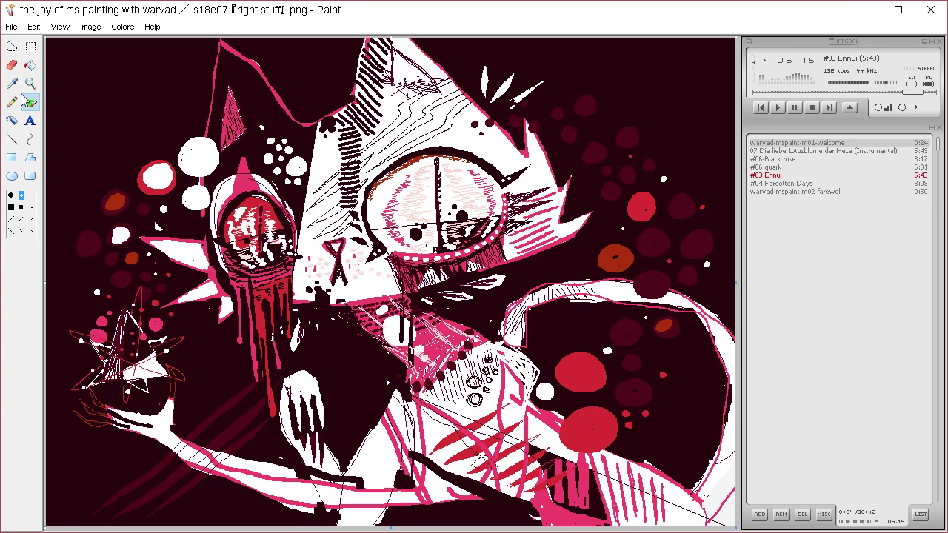
Color the nose triangle crimson and brush clusters of dark maroon dots over the crimson neck scarf.
click(12, 83)
click(661, 202)
click(17, 83)
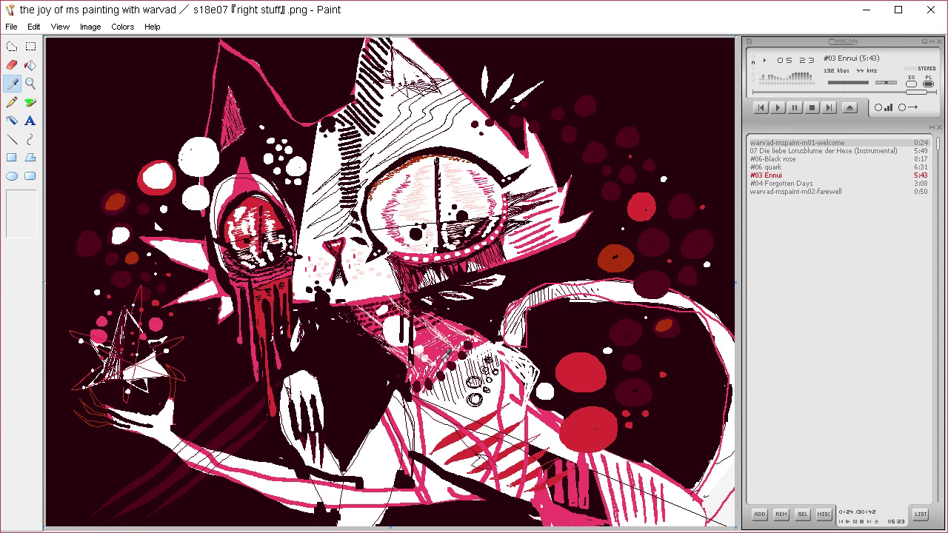
click(636, 383)
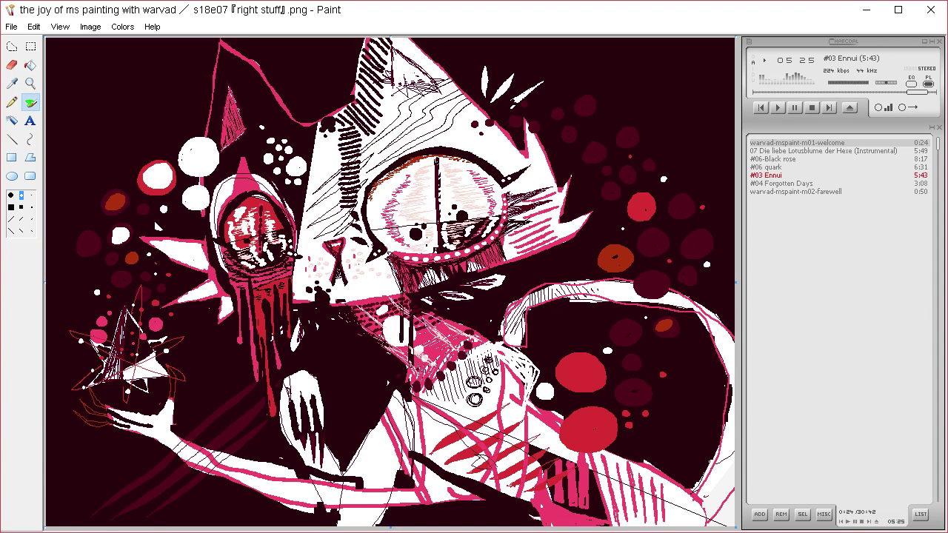
mouse_move(416, 370)
mouse_down()
mouse_move(436, 366)
mouse_move(458, 336)
mouse_up()
drag(423, 355, 444, 335)
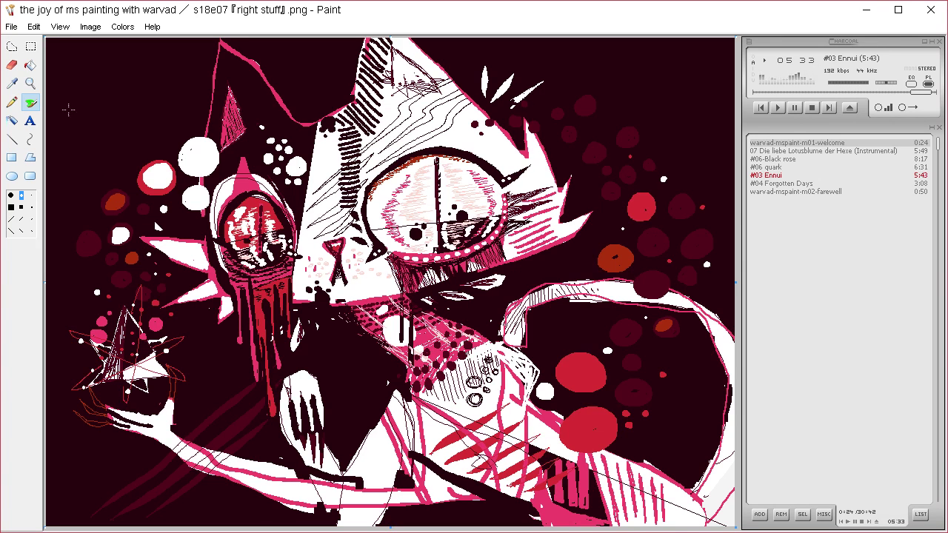
Pencil fine white hatching between the dark dots on the neck scarf.
click(11, 105)
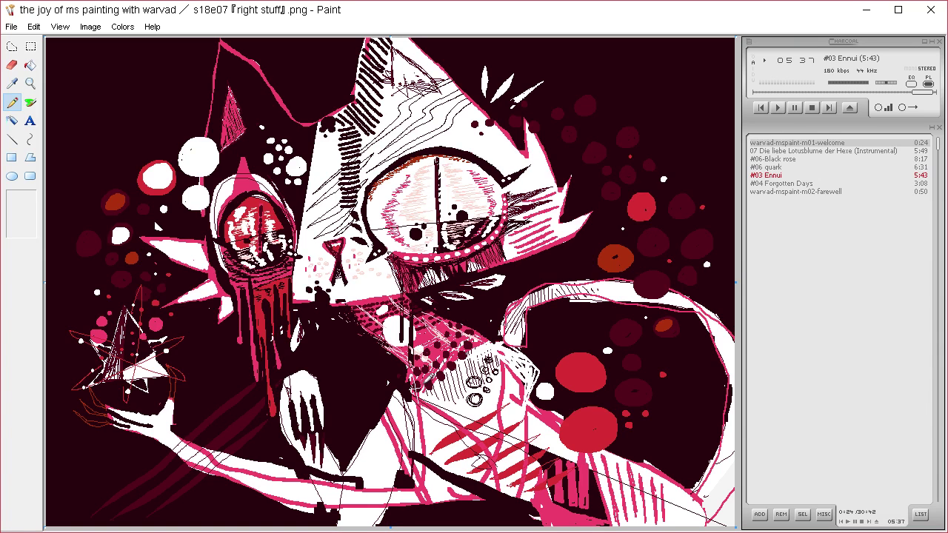
mouse_move(427, 369)
mouse_down()
mouse_move(434, 395)
mouse_move(440, 367)
mouse_move(439, 378)
mouse_move(467, 353)
mouse_move(409, 317)
mouse_move(424, 368)
mouse_move(437, 370)
mouse_move(455, 343)
mouse_up()
drag(438, 326, 444, 336)
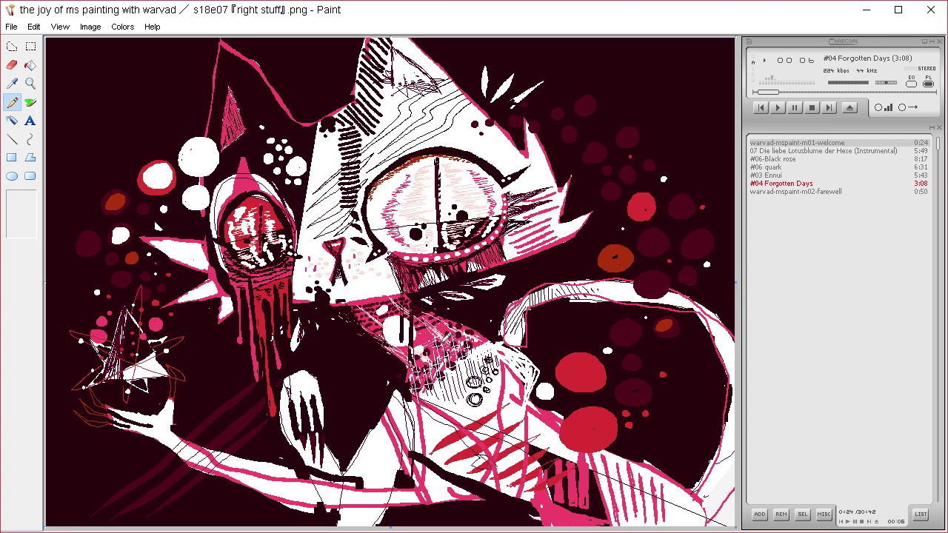
Mix a custom light orange as the drawing color.
click(122, 27)
click(136, 43)
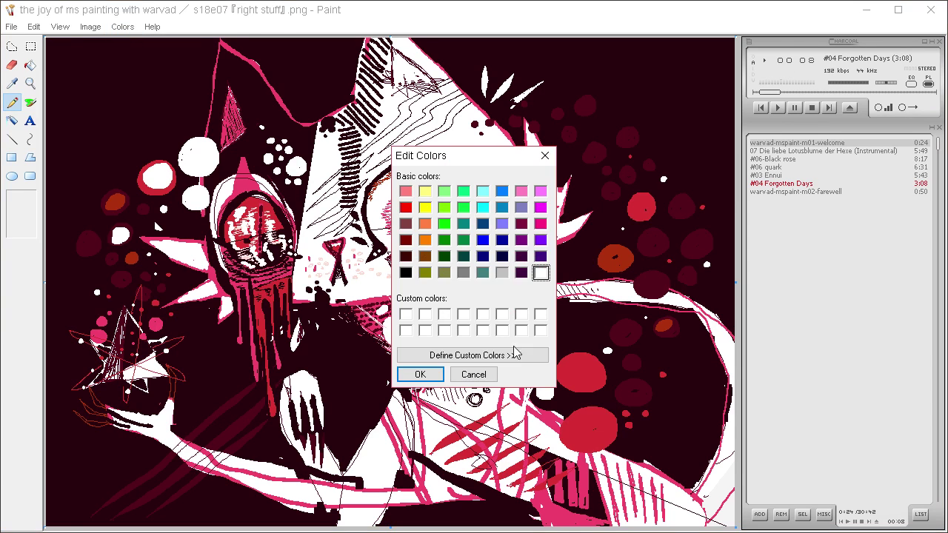
click(515, 355)
click(569, 178)
drag(716, 191, 715, 215)
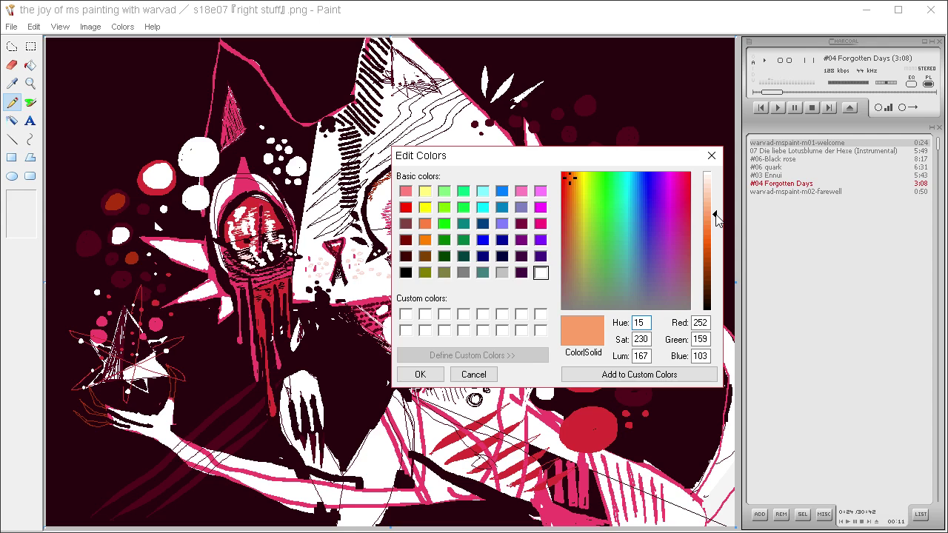
click(566, 181)
click(570, 173)
click(406, 372)
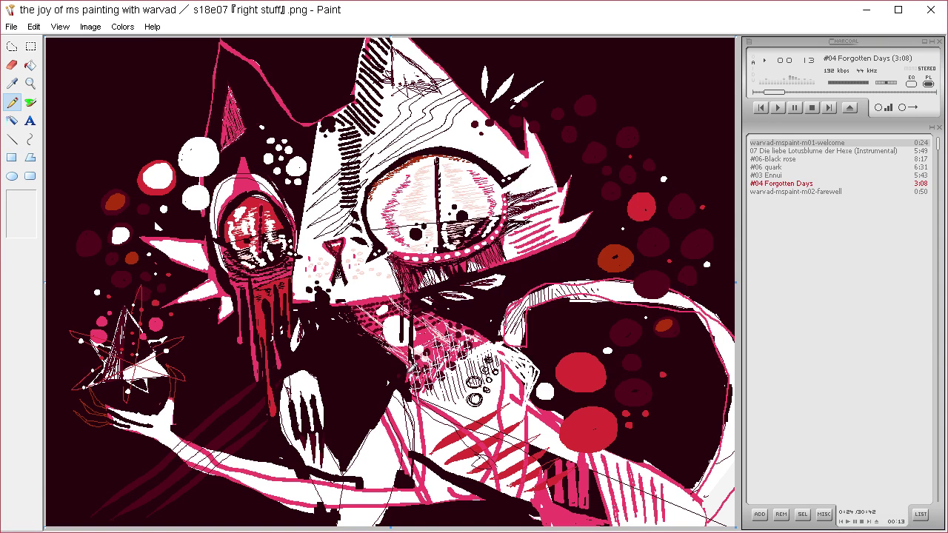
Fill the small eye's iris, the upper red bubble inside the tail loop and the two white bubbles beside the dark ear with light orange.
click(30, 65)
click(257, 234)
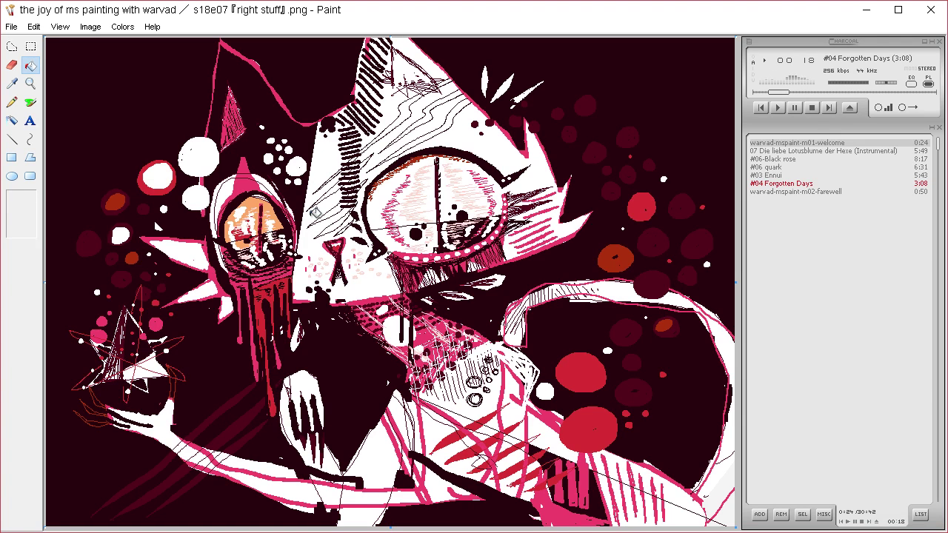
click(584, 371)
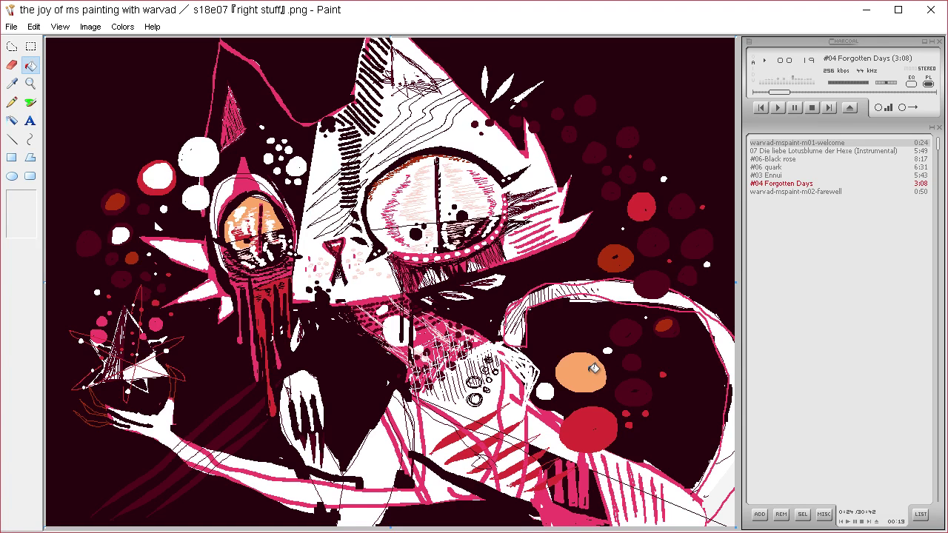
click(197, 200)
click(199, 155)
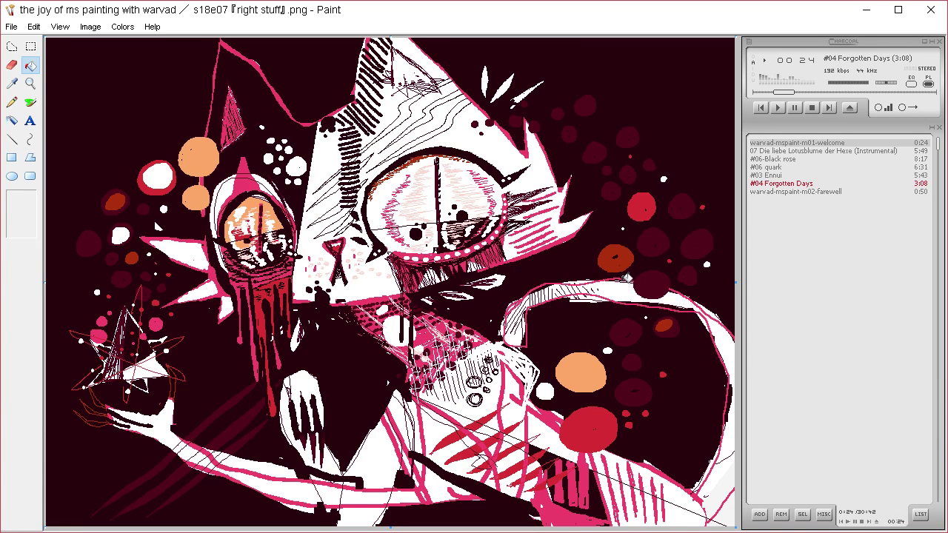
Undo a trial fill on a far maroon bubble, and fill the small dot inside the tail loop and the dot above the star with light orange.
click(704, 239)
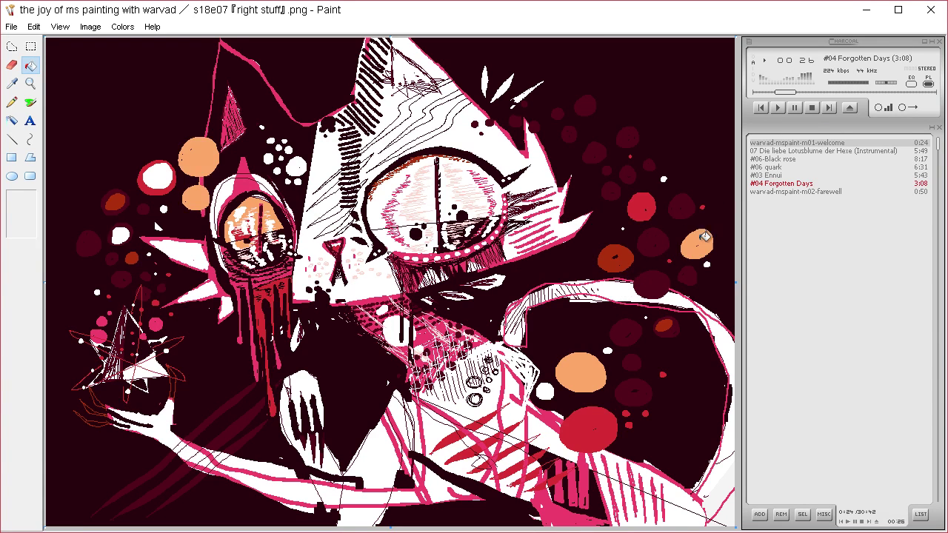
key(ctrl+z)
click(664, 373)
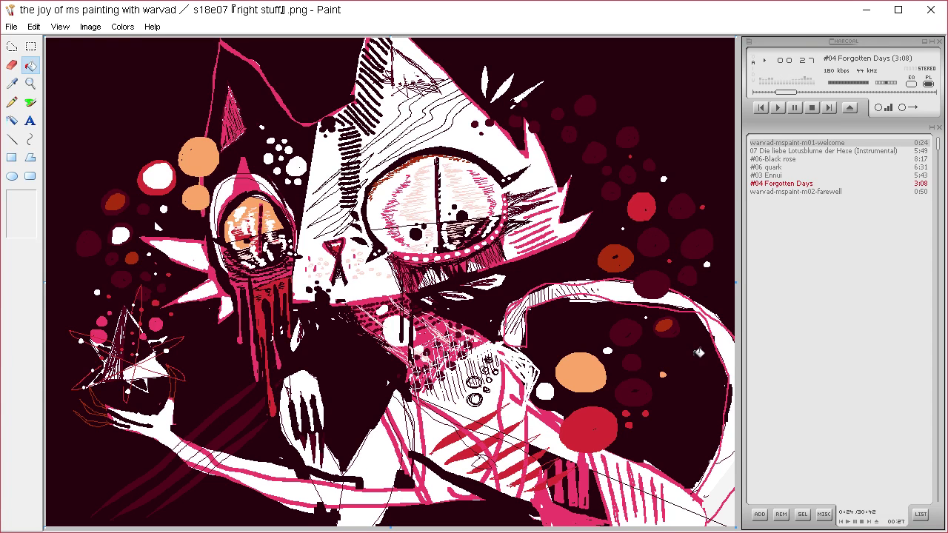
click(101, 320)
click(305, 286)
key(ctrl+z)
click(274, 301)
key(ctrl+z)
click(255, 280)
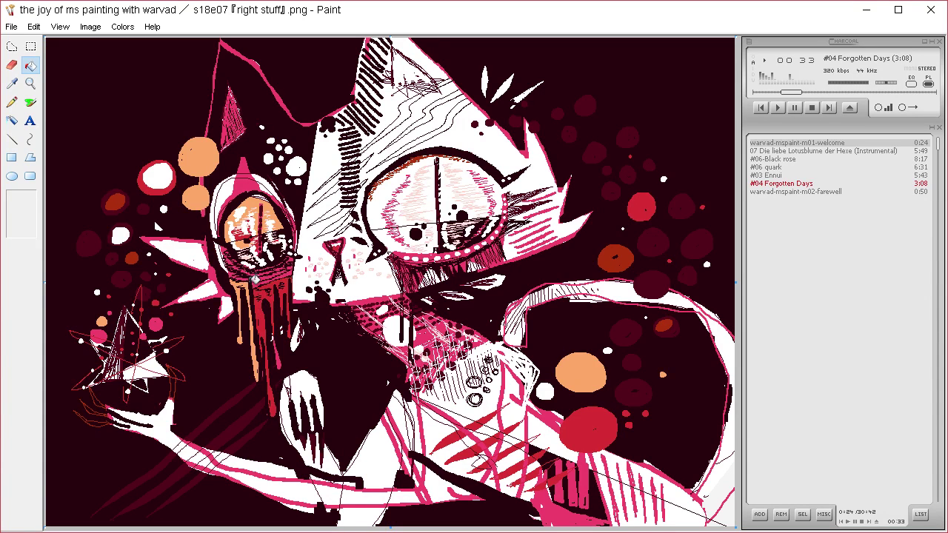
key(ctrl+z)
click(282, 283)
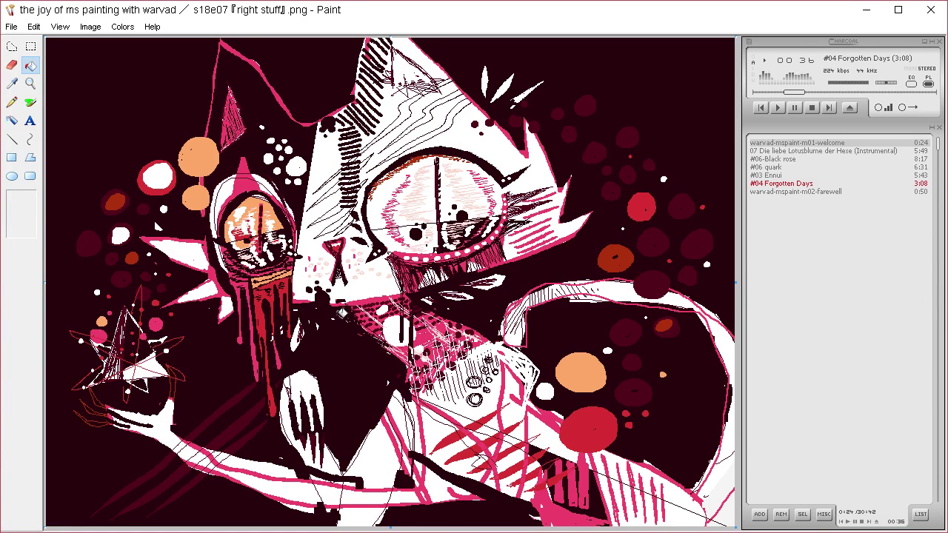
click(278, 353)
key(ctrl+z)
key(ctrl+z)
Fill the sliver beneath the hanging hand's fingers and a set of diagonal torso stripes with light orange.
click(320, 434)
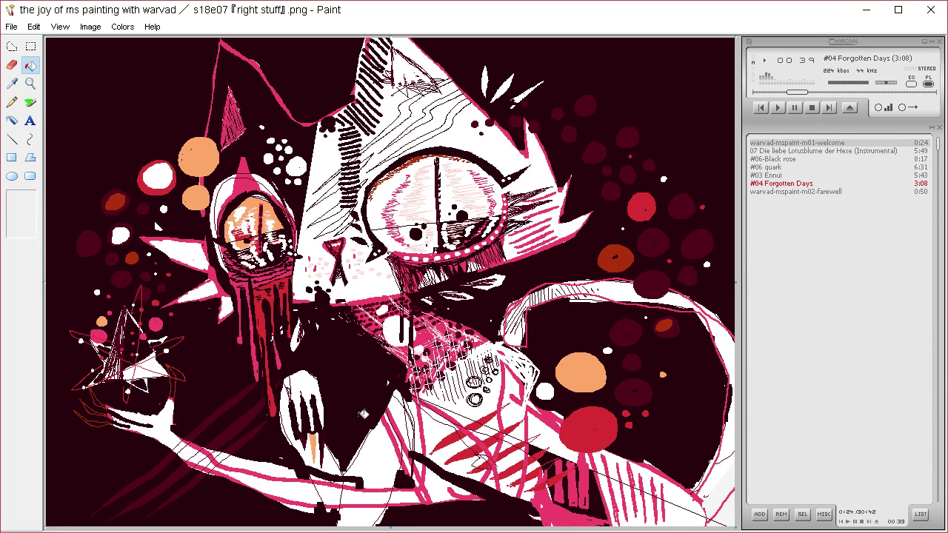
click(477, 424)
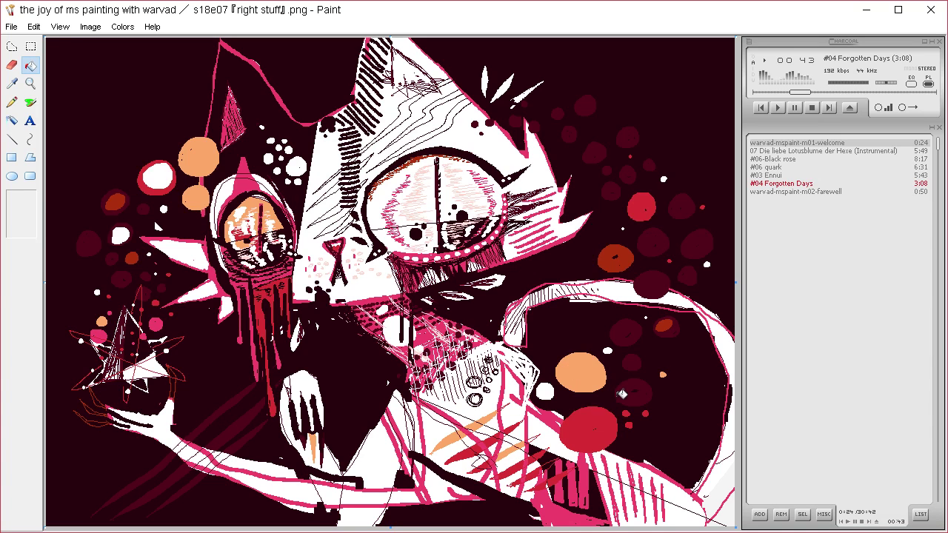
Pencil light orange hatching along the large eye's upper rim and fill the upper part of the eye with light orange.
click(12, 103)
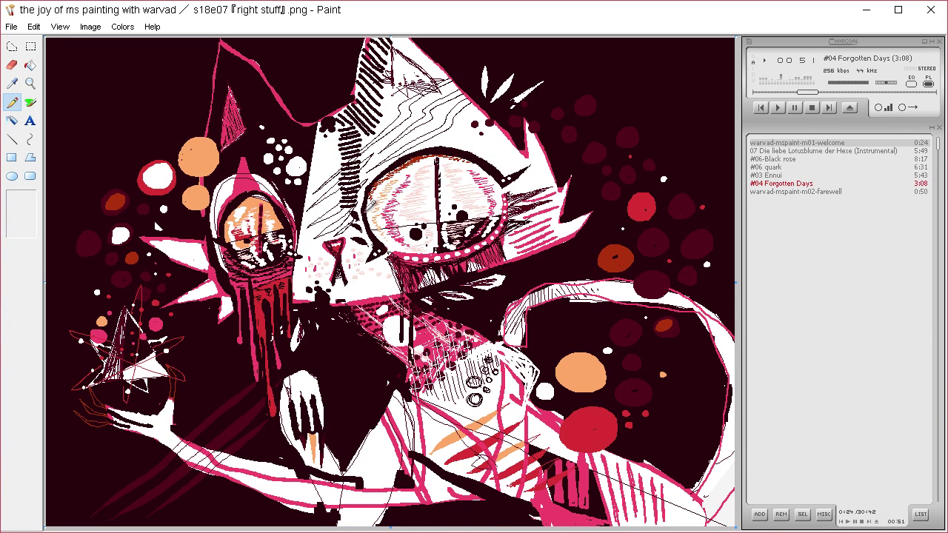
click(33, 66)
click(460, 160)
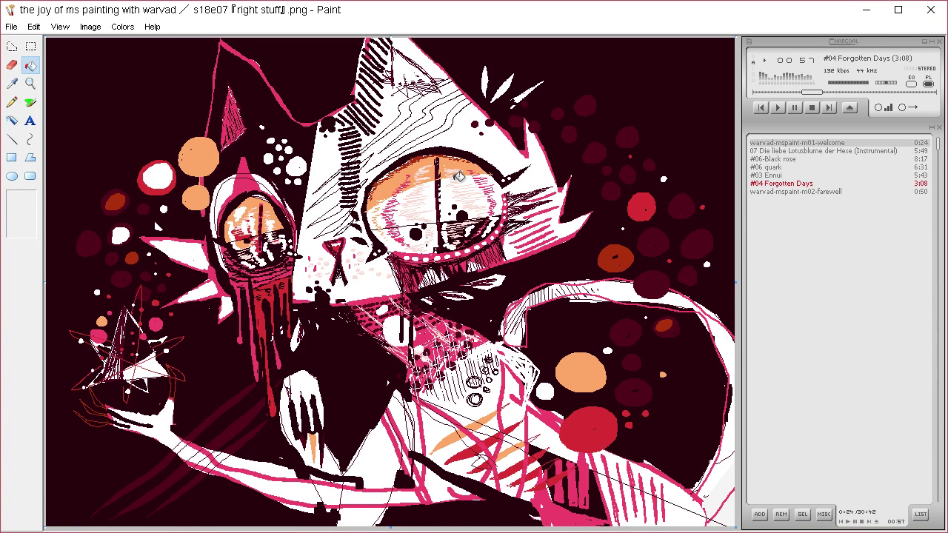
Sample the dark maroon from the large eye and fill the gaps in the eye's lower half with it.
click(13, 84)
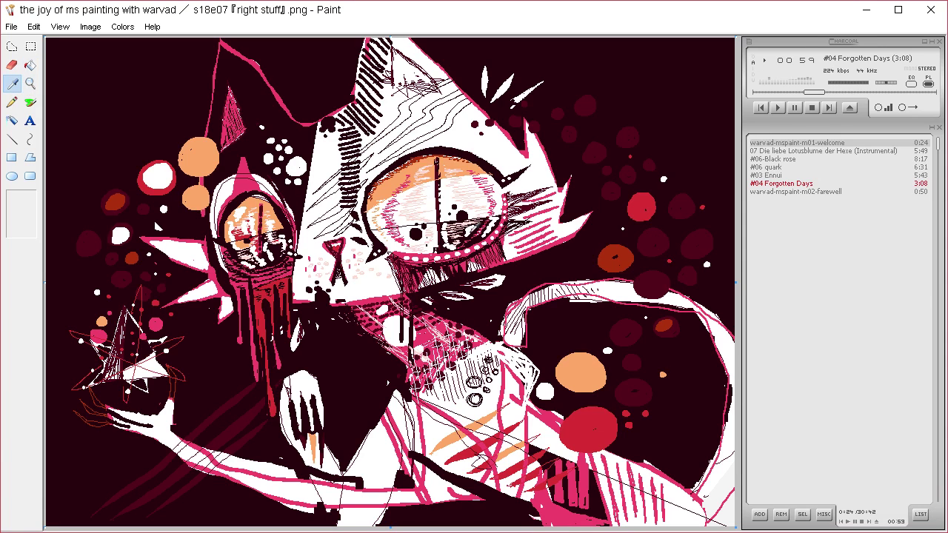
click(435, 243)
click(422, 241)
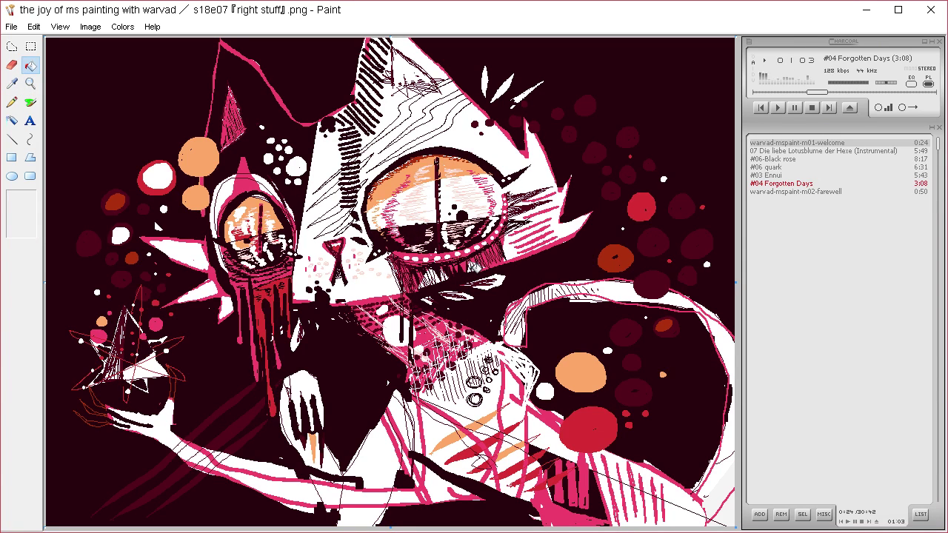
Sample a light color from the large eye and add fine pencil touches inside the small eye.
click(13, 83)
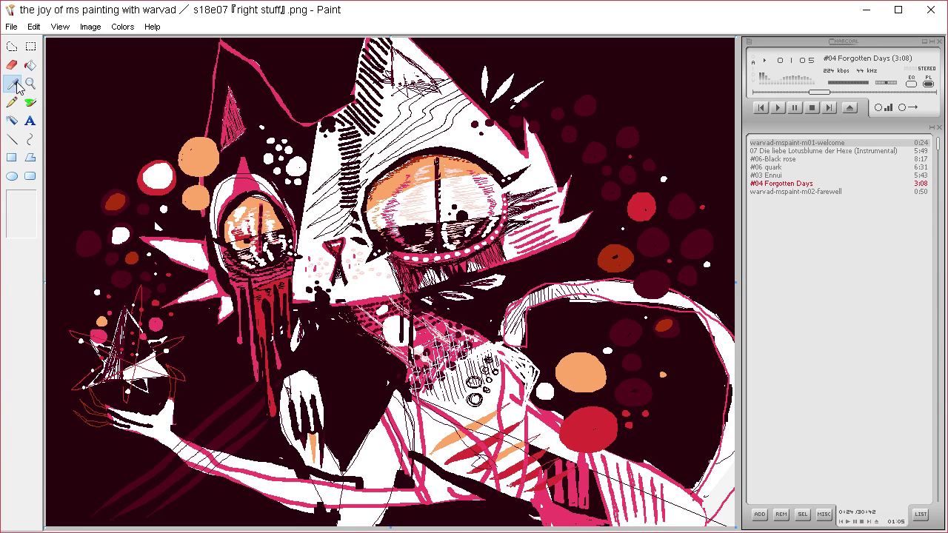
click(447, 187)
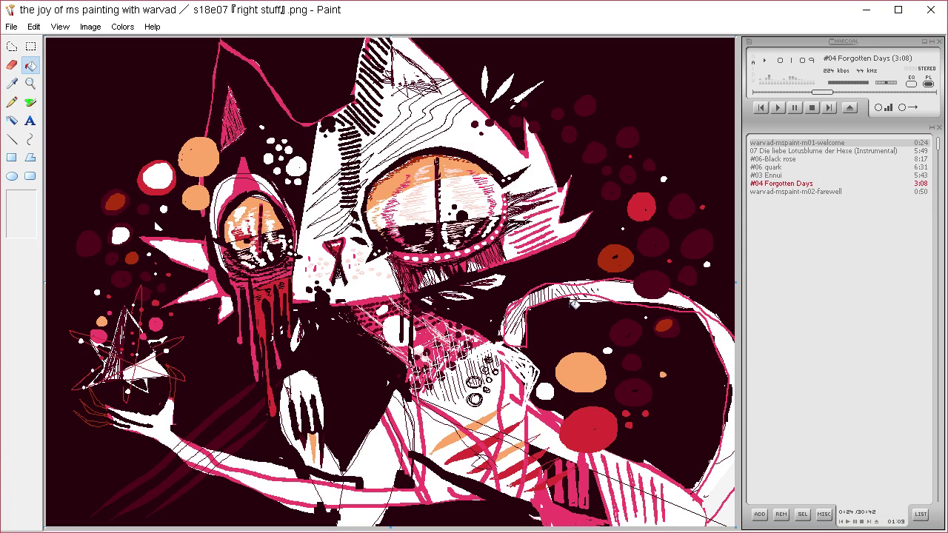
click(14, 103)
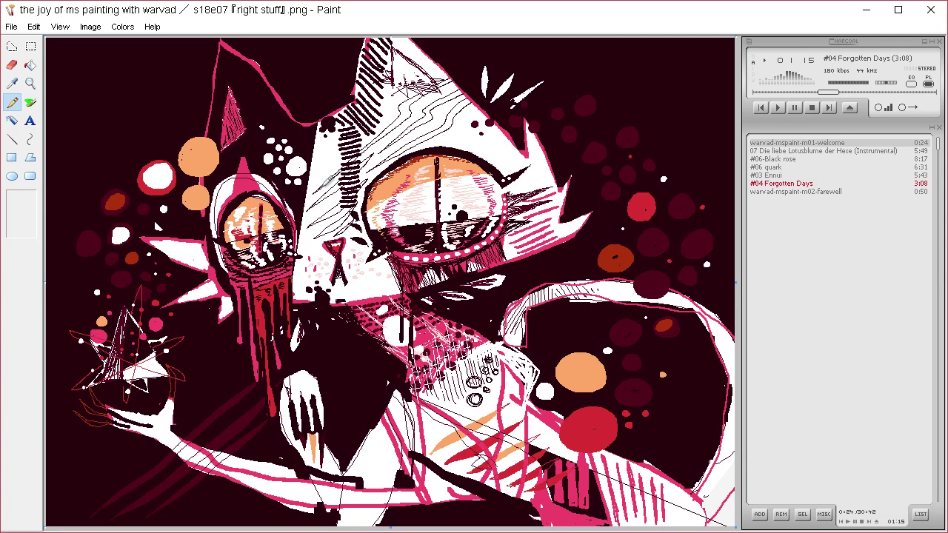
click(30, 66)
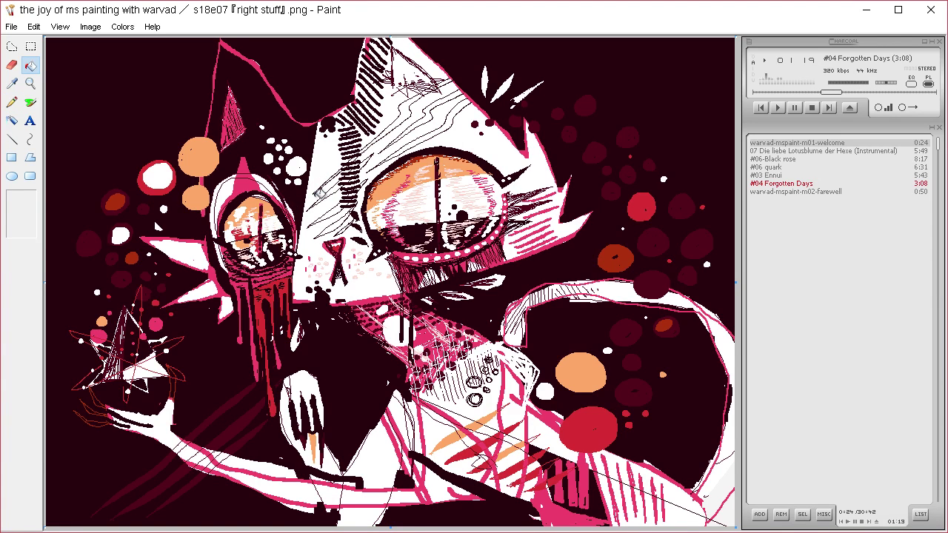
click(415, 236)
key(ctrl+z)
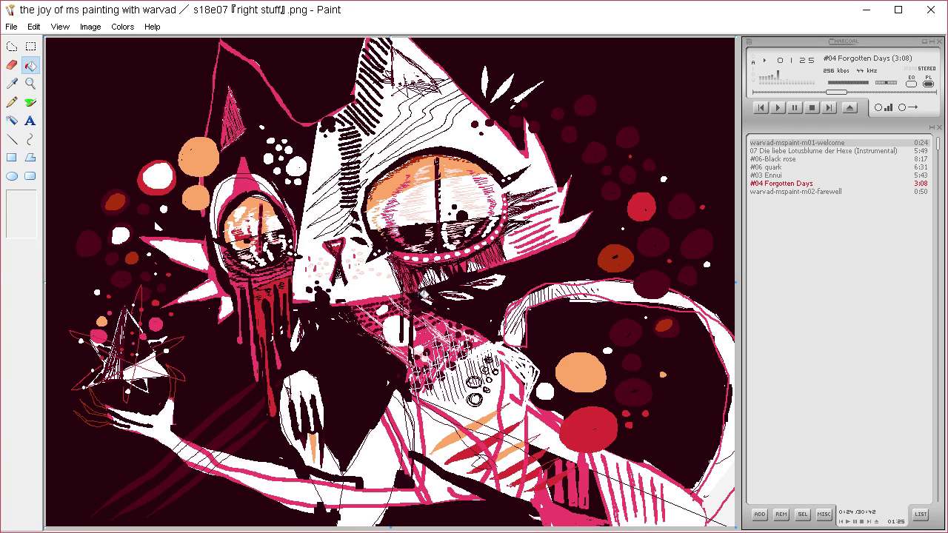
key(ctrl+y)
key(ctrl+z)
Sample white from the large eye and brush white highlight strokes over the lower halves of both eyes.
click(12, 83)
click(409, 215)
click(30, 101)
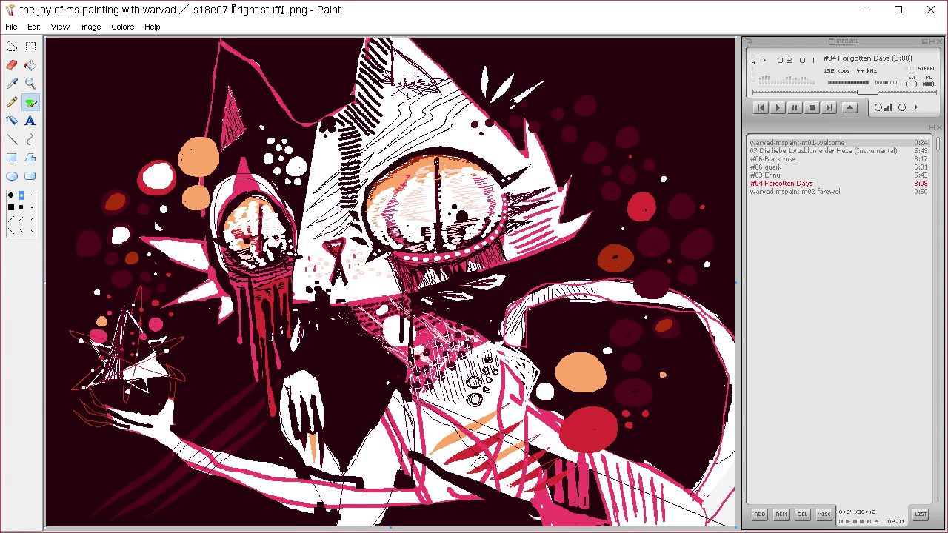
Sample dark maroon beside the large eye and fill the crimson dotted band under the eye and the crimson jaw line with it.
click(11, 82)
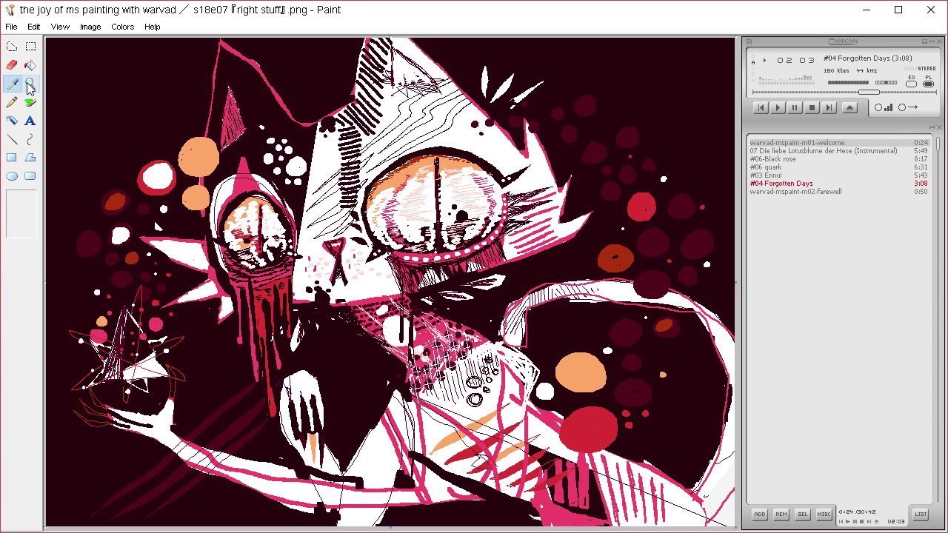
click(377, 246)
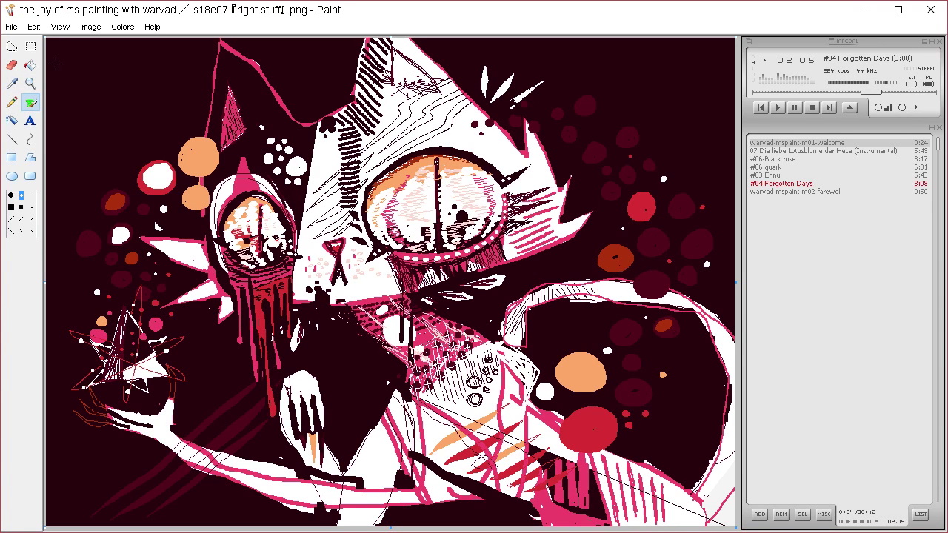
click(30, 64)
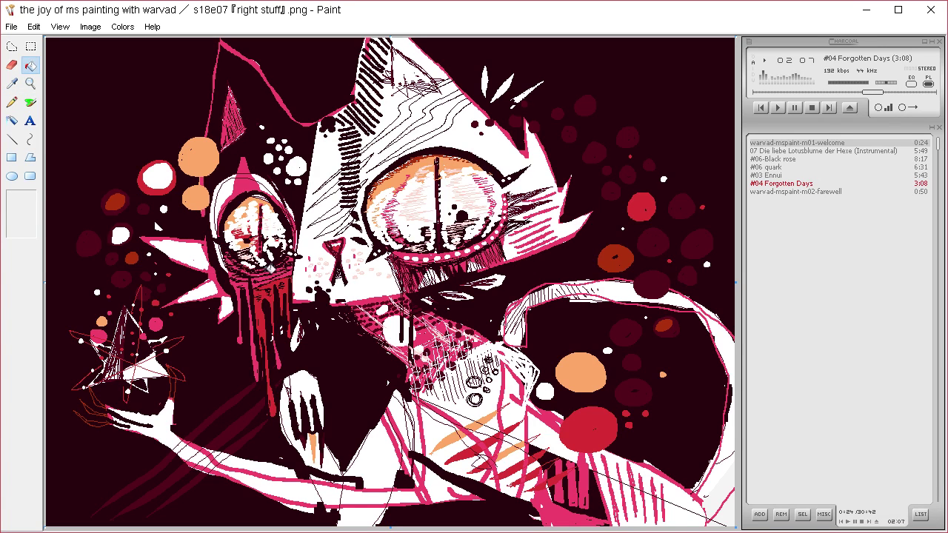
click(431, 247)
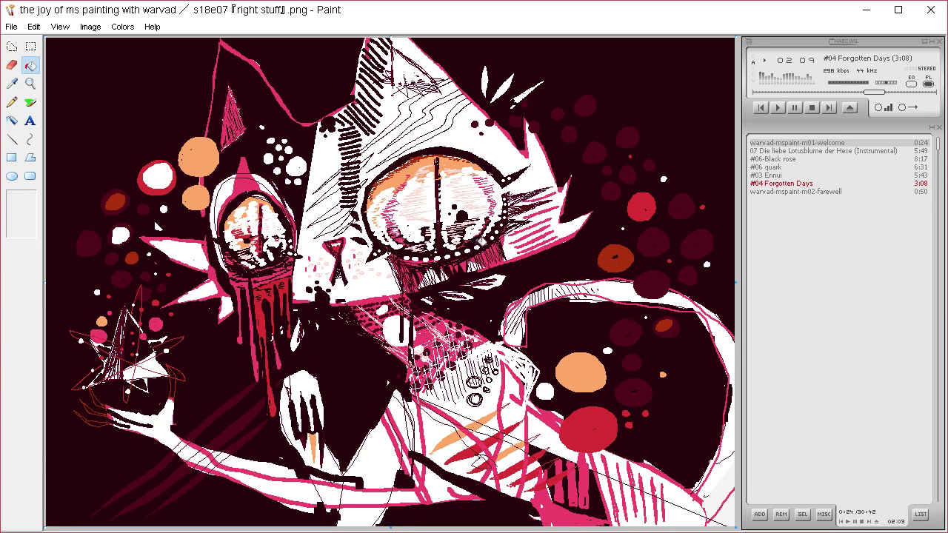
click(381, 305)
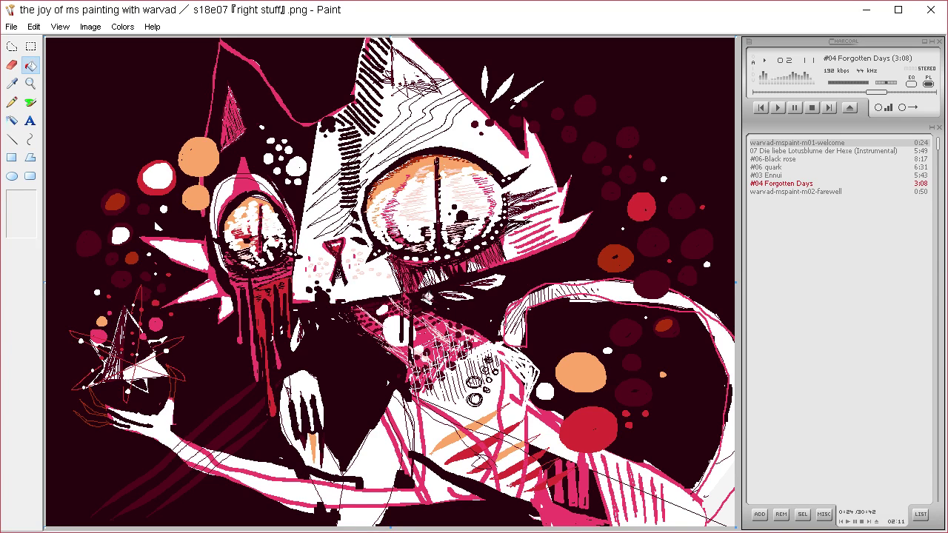
Fill crimson patches between the hatching of the neck scarf with dark maroon.
click(433, 335)
click(400, 347)
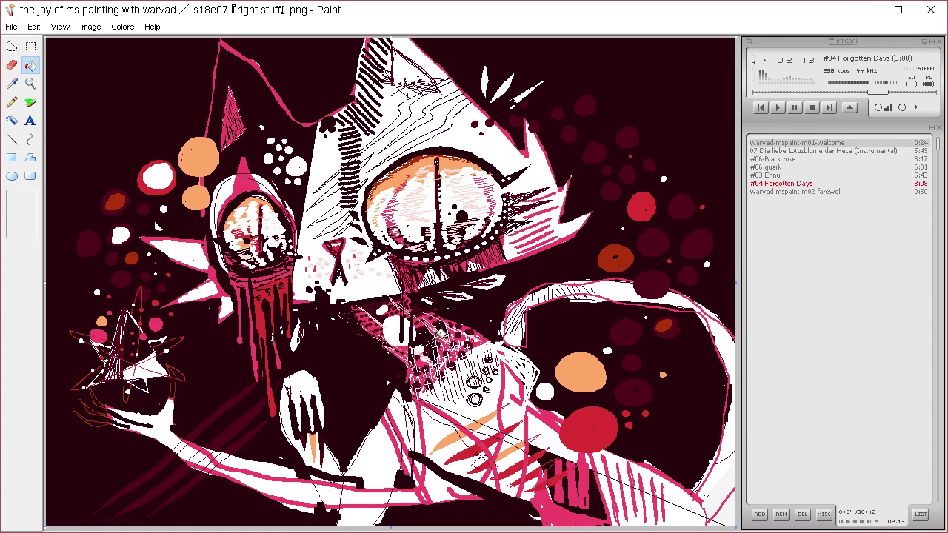
click(413, 350)
Undo a dark maroon fill on the light orange bubble in the tail loop, and fill the crimson nose with dark maroon.
click(576, 372)
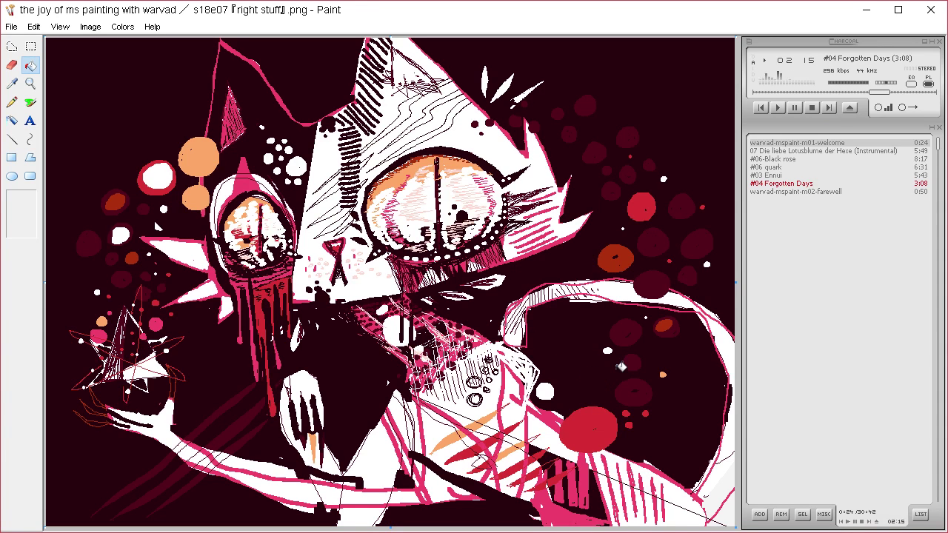
key(ctrl+z)
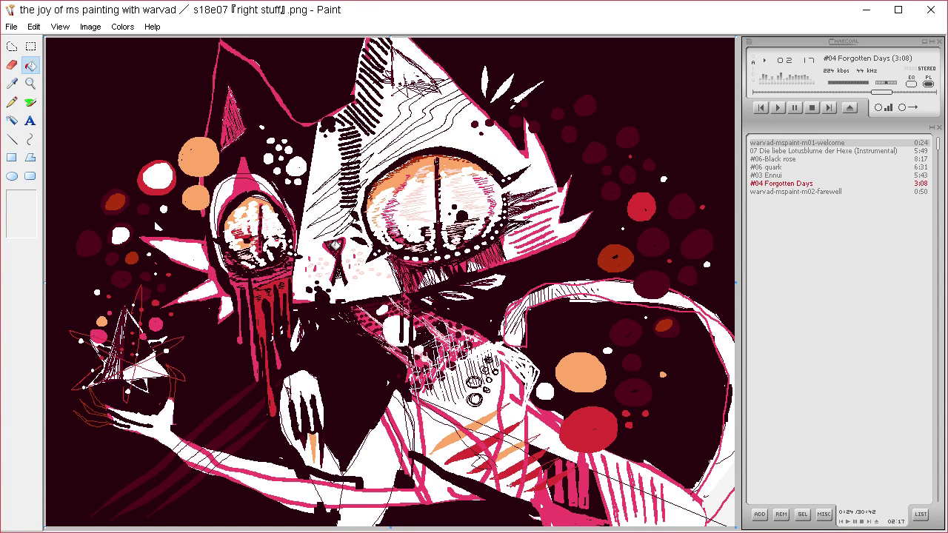
click(353, 237)
key(ctrl+z)
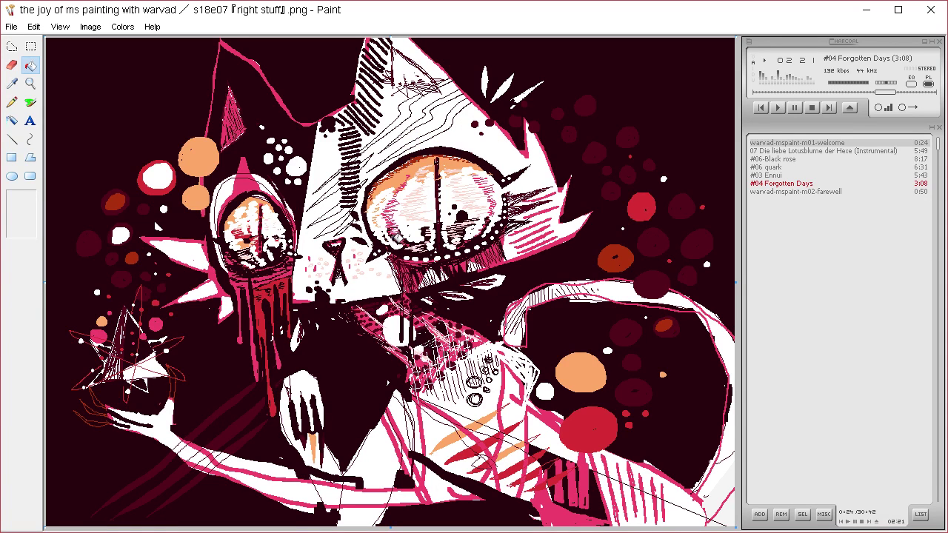
Fill the white area around the hanging hand's fingers with dark maroon, undoing the trial fills on the hand and the lower body.
click(319, 373)
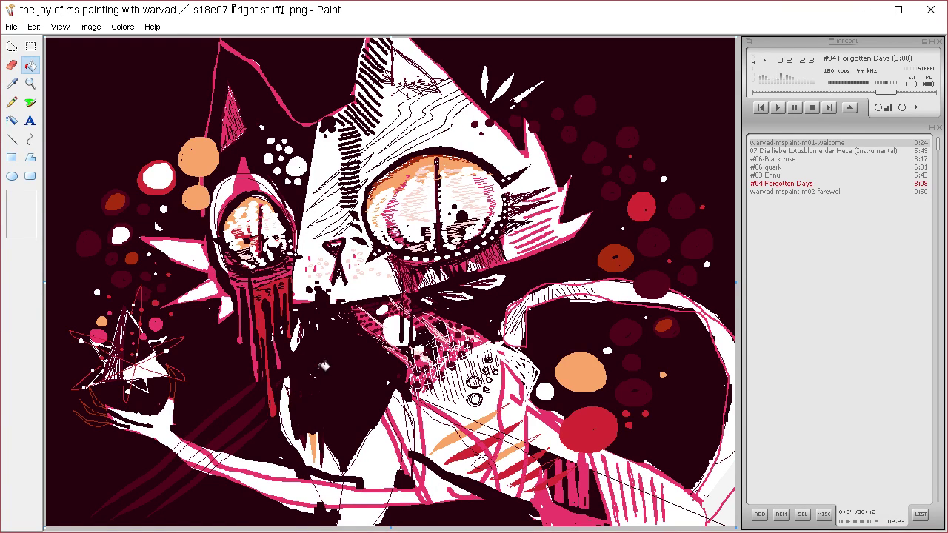
key(ctrl+z)
click(297, 435)
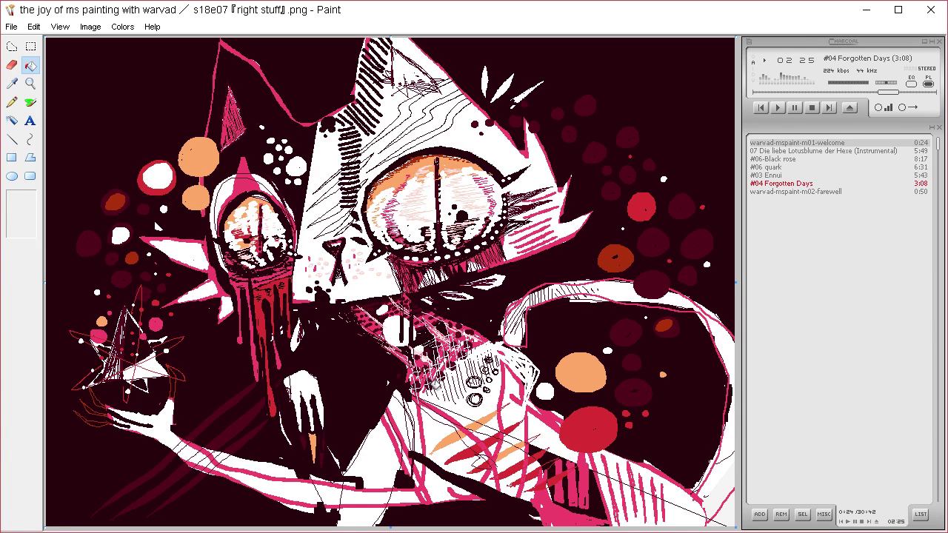
click(372, 486)
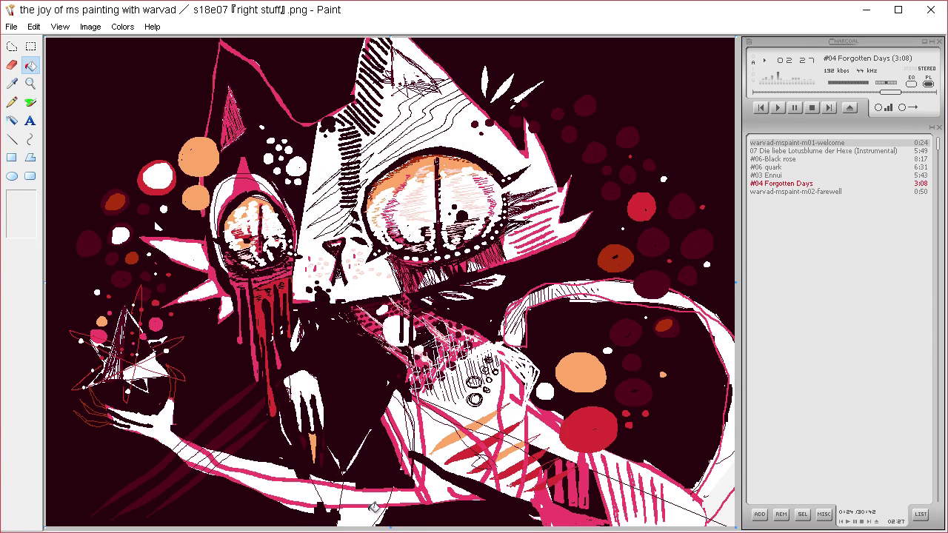
key(ctrl+z)
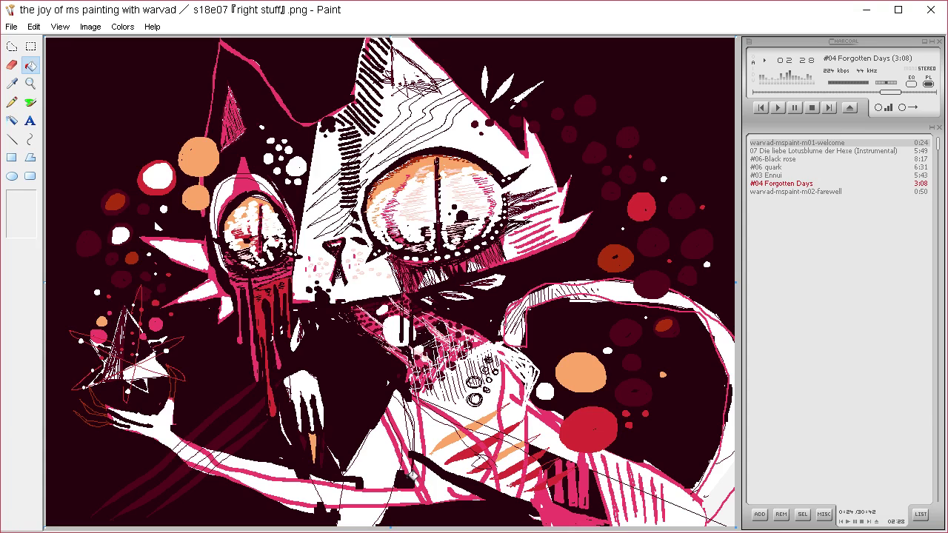
click(444, 485)
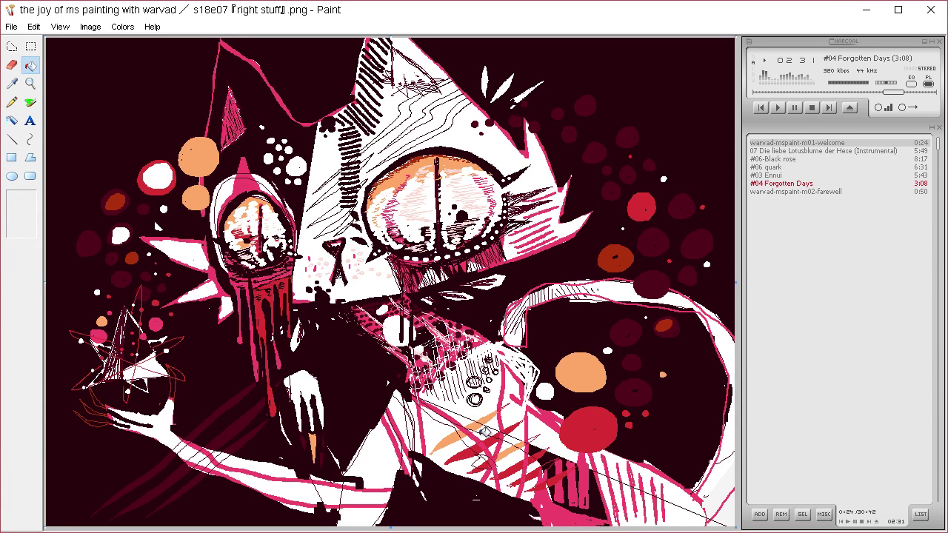
key(ctrl+z)
key(ctrl+z)
key(ctrl+z)
key(ctrl+z)
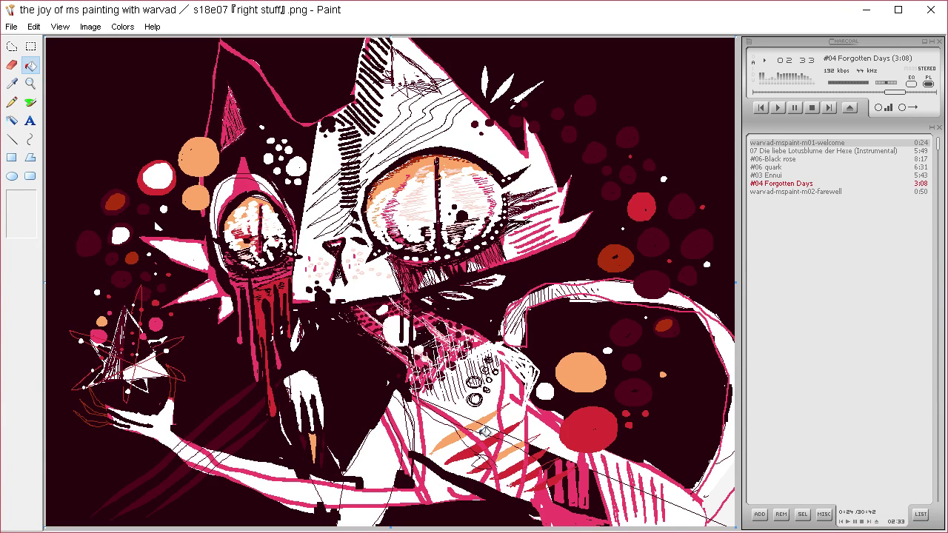
key(ctrl+y)
key(ctrl+z)
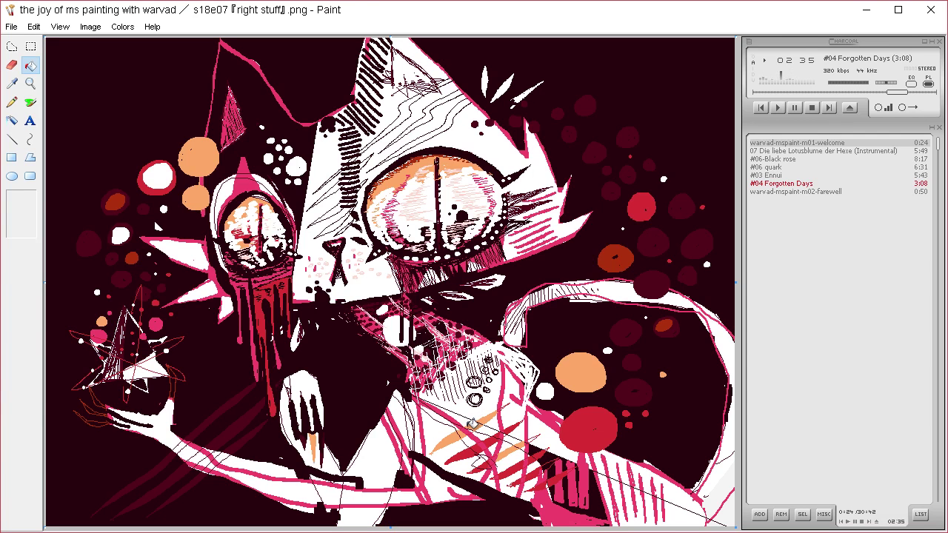
key(ctrl+y)
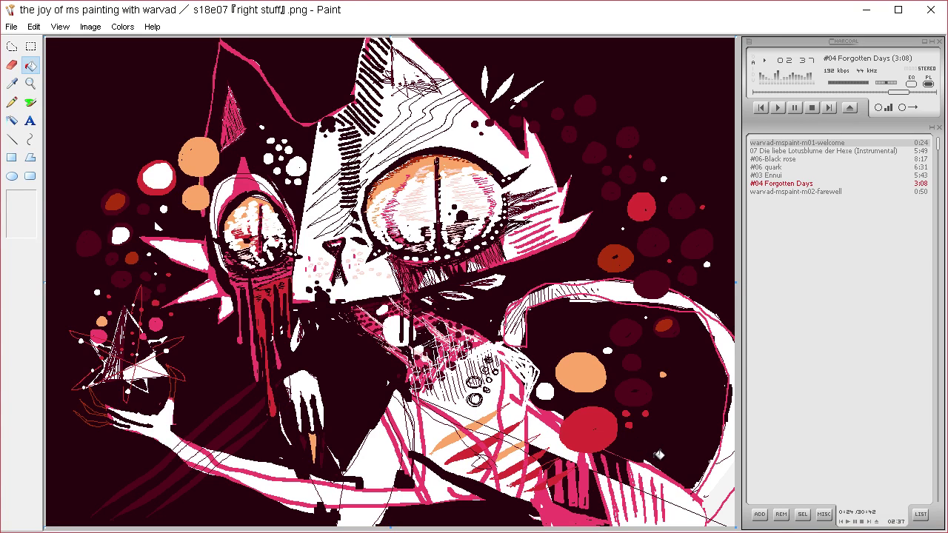
Fill the white patch along the lower hip, add a thin diagonal line across the face, and fill the forehead above the large eye with dark maroon.
click(680, 517)
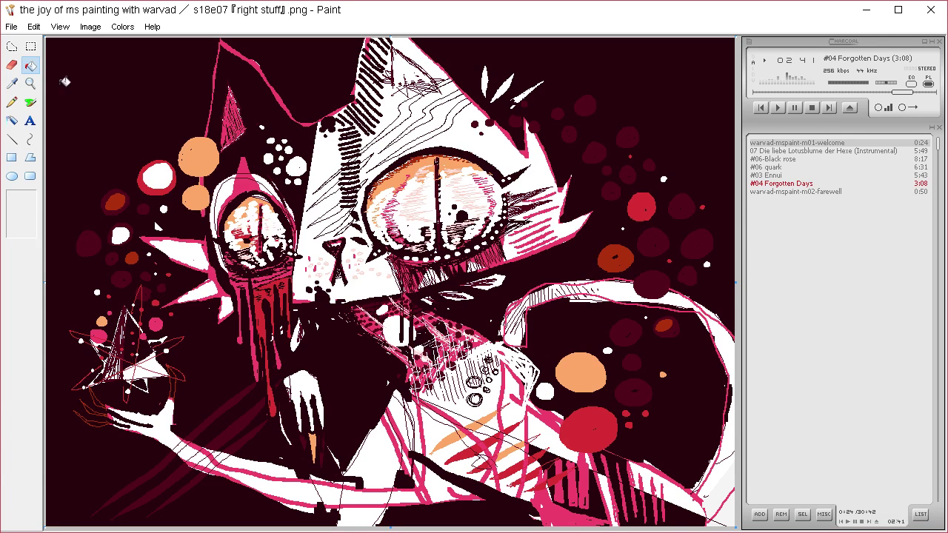
click(12, 102)
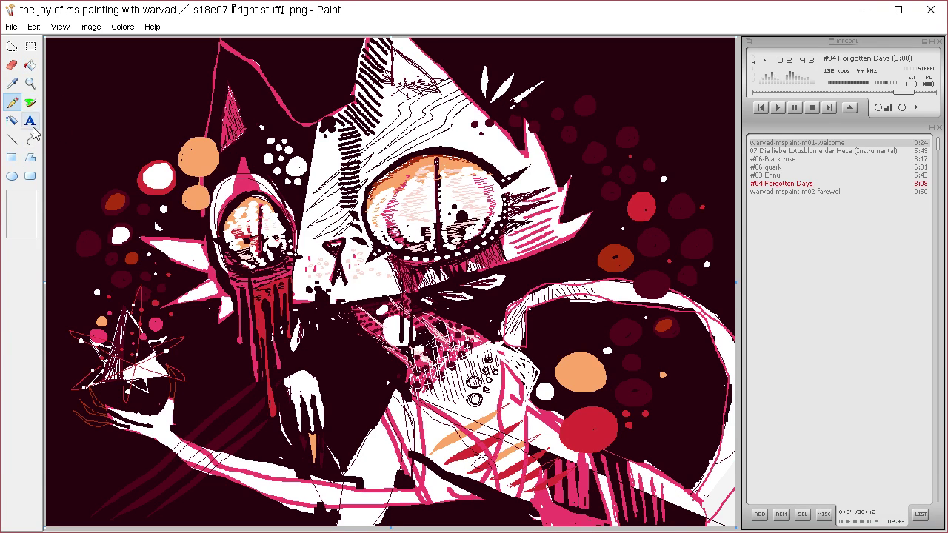
click(12, 139)
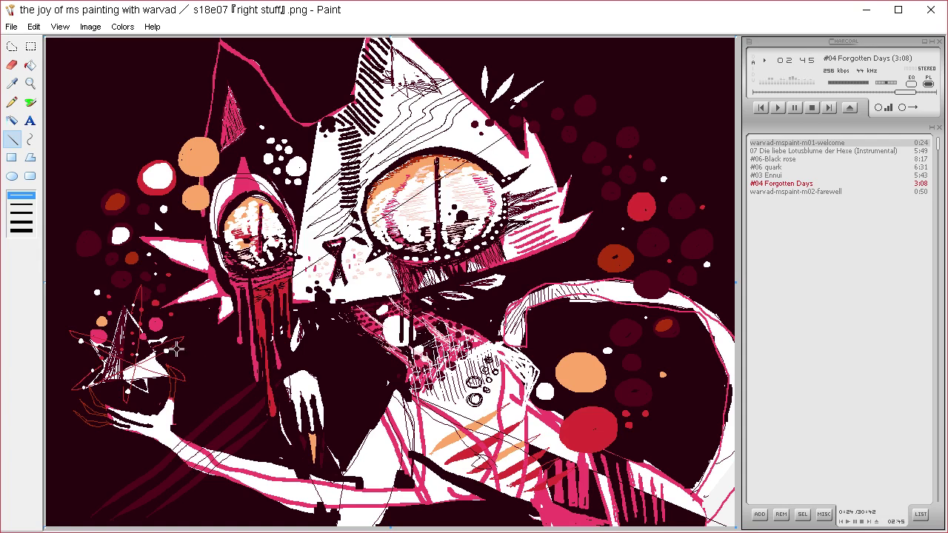
click(30, 65)
click(463, 134)
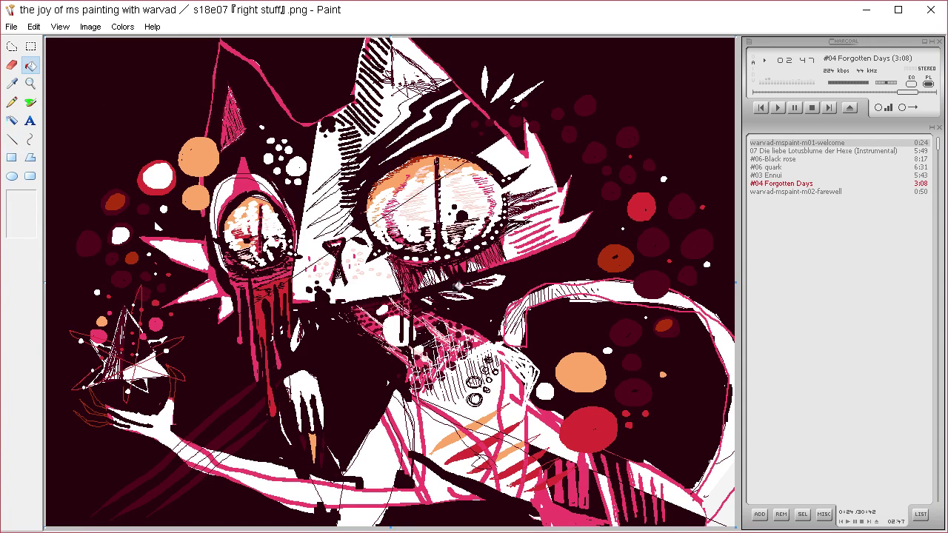
click(320, 252)
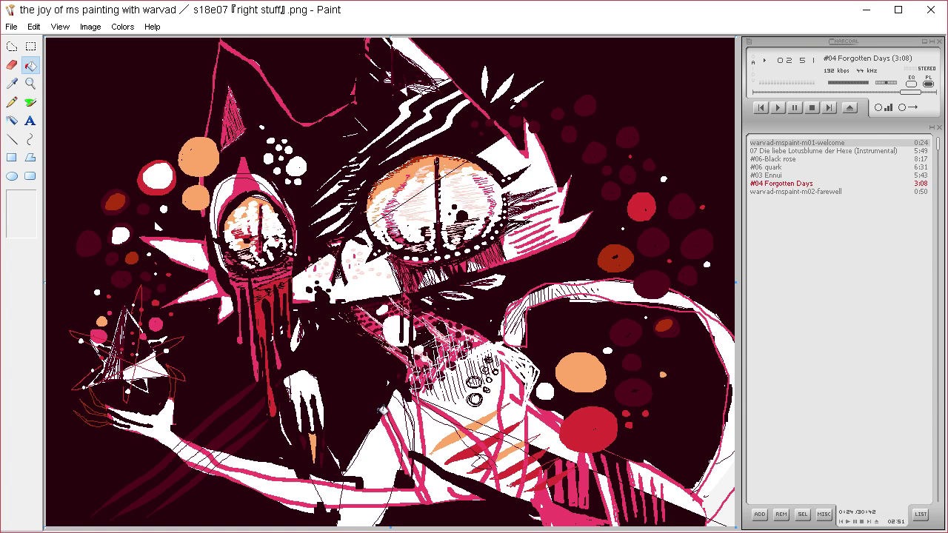
key(ctrl+z)
key(ctrl+z)
key(ctrl+y)
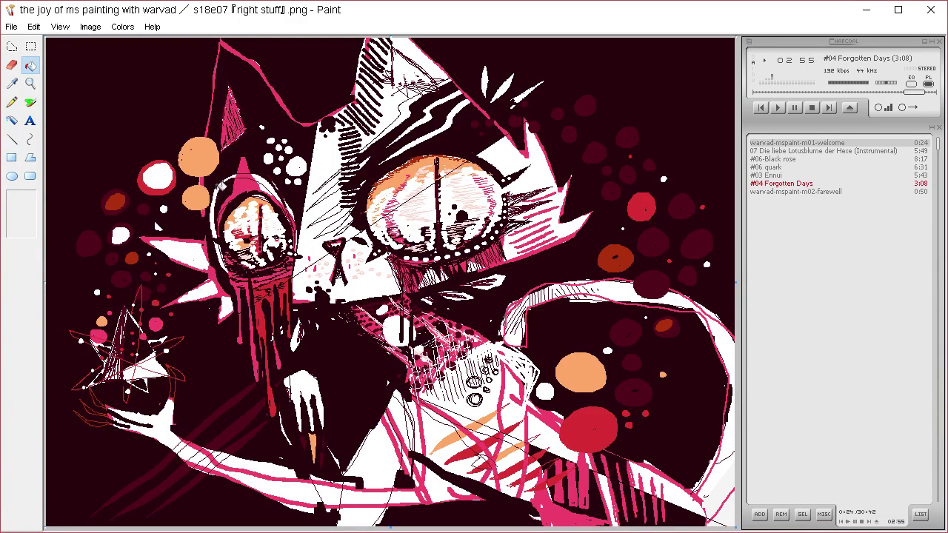
Fill the white lid area around the small eye with dark maroon.
click(231, 186)
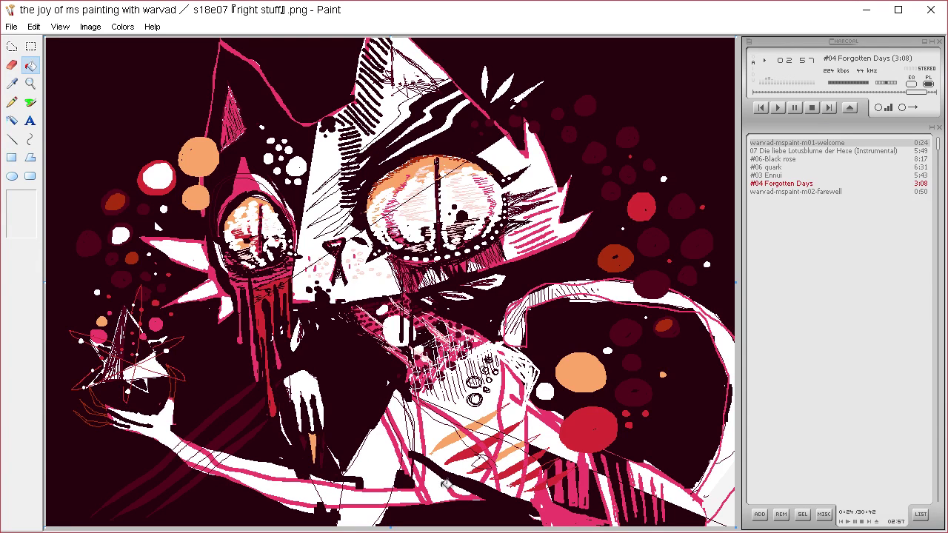
Sample the crimson below the large eye and fill two maroon bubbles beside the tail side of the head and two bubbles on the opposite side.
click(12, 83)
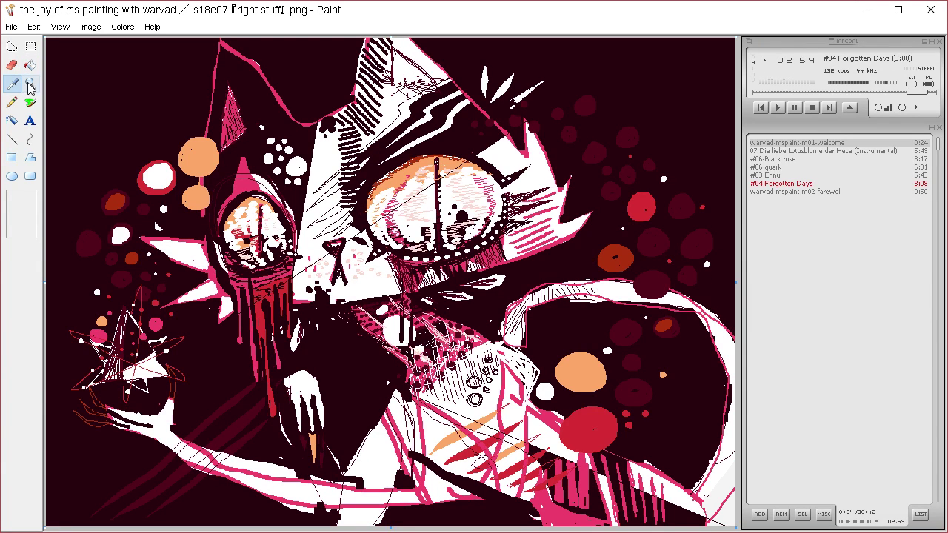
click(502, 260)
click(696, 245)
click(629, 175)
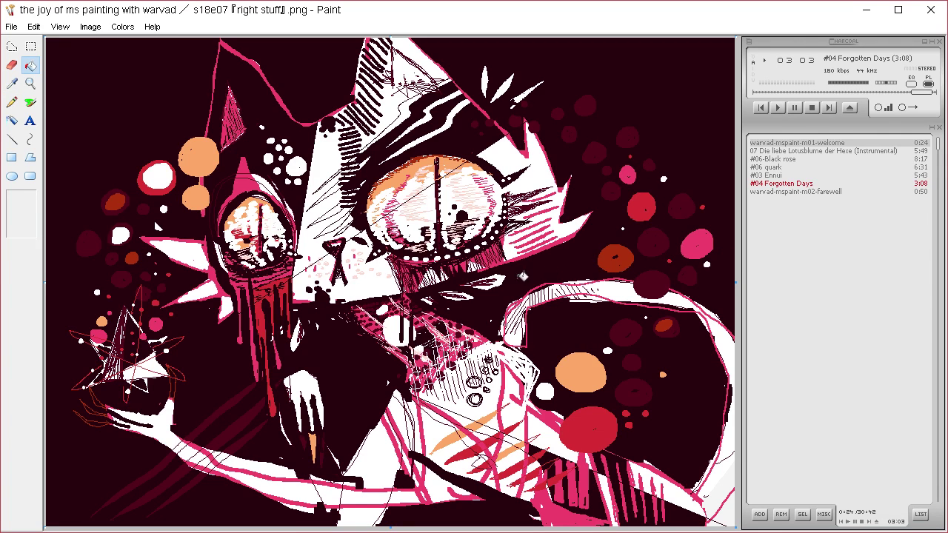
click(88, 246)
click(127, 205)
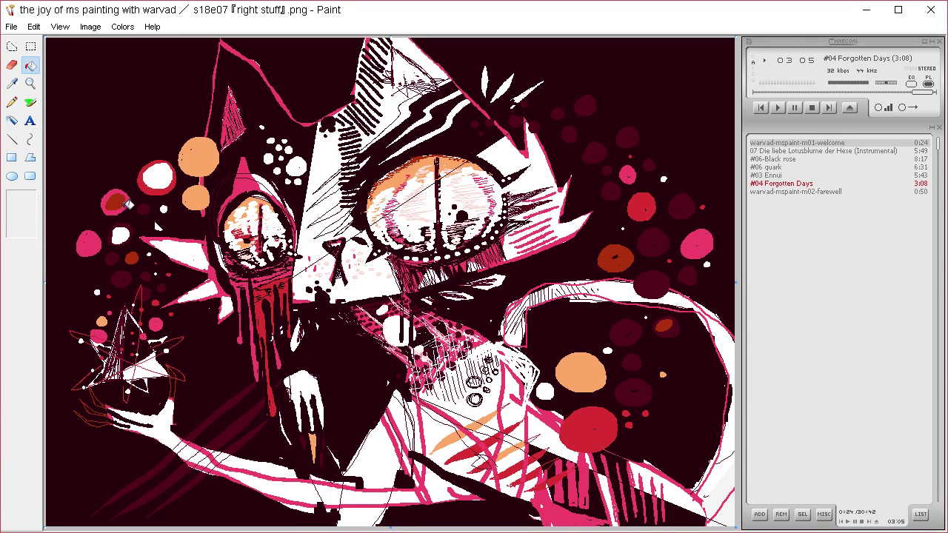
click(115, 201)
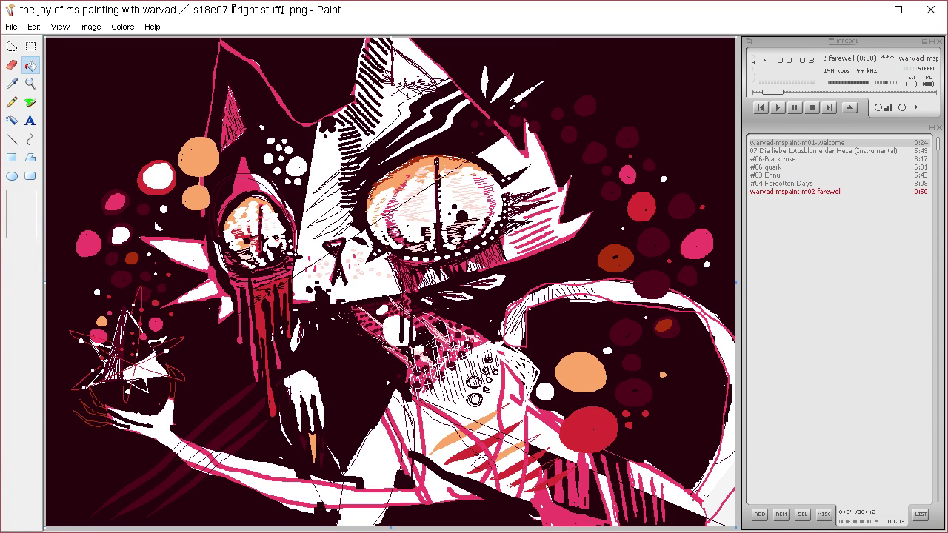
Sample the dark maroon background and fill the light orange shading in the upper part of the large eye with it.
click(13, 83)
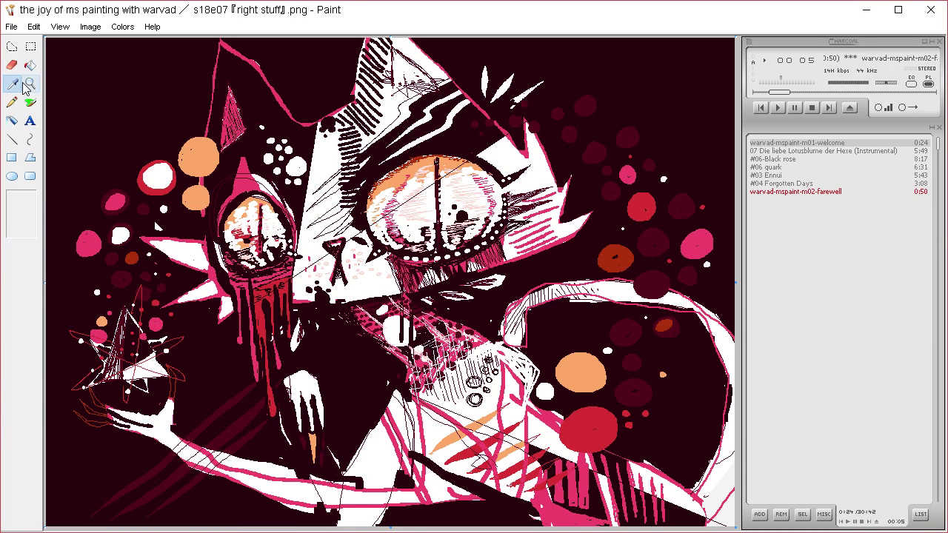
click(97, 108)
click(390, 180)
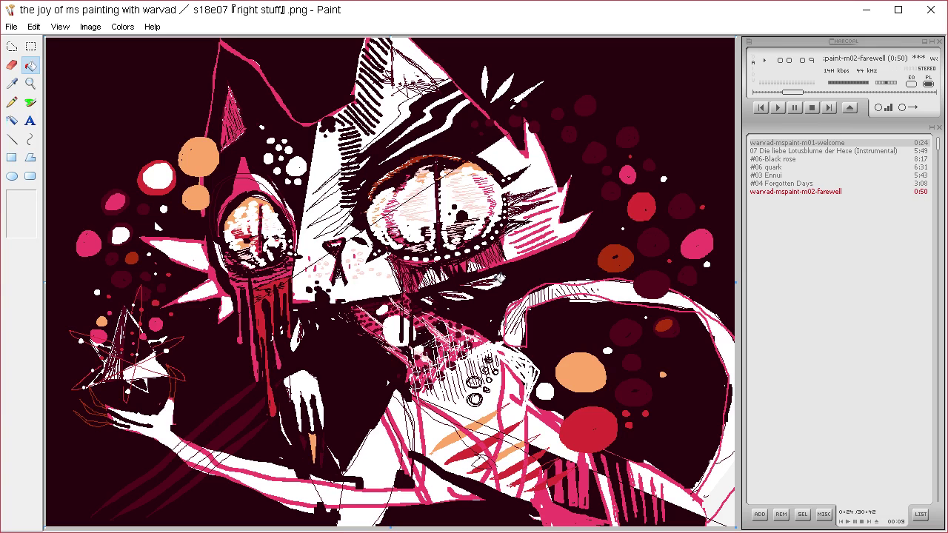
key(ctrl+z)
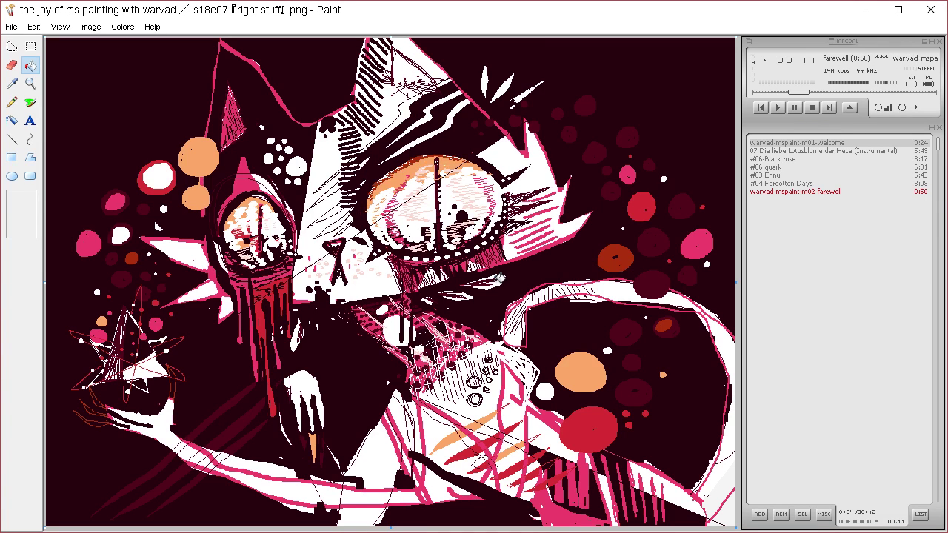
key(ctrl+y)
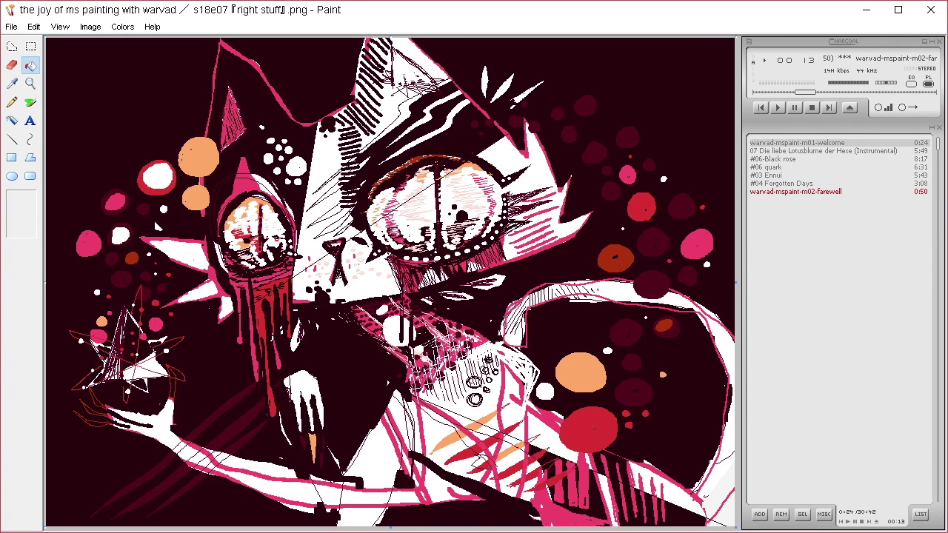
Fill the white hatched shoulder and a small patch on the forearm near the elbow with dark maroon, undoing a trial fill on the arm.
click(510, 342)
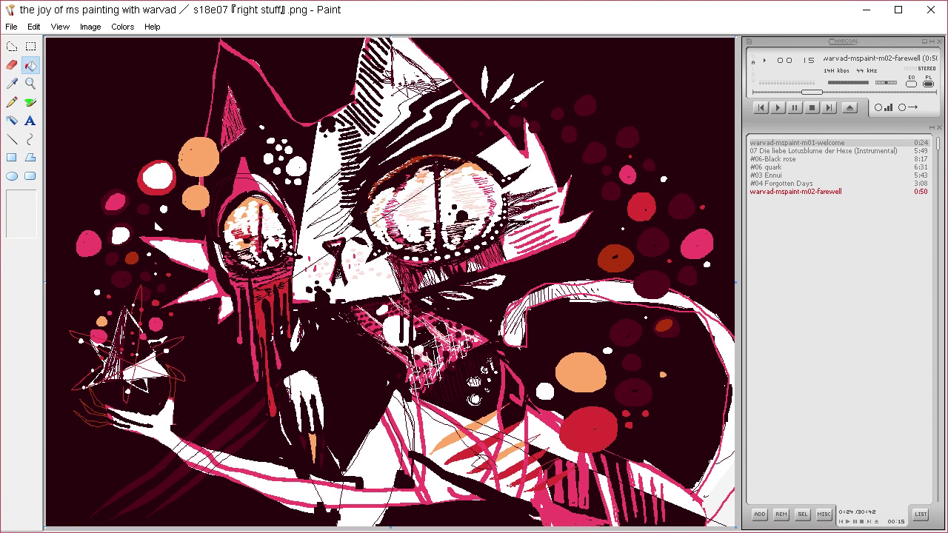
click(367, 484)
key(ctrl+z)
click(344, 502)
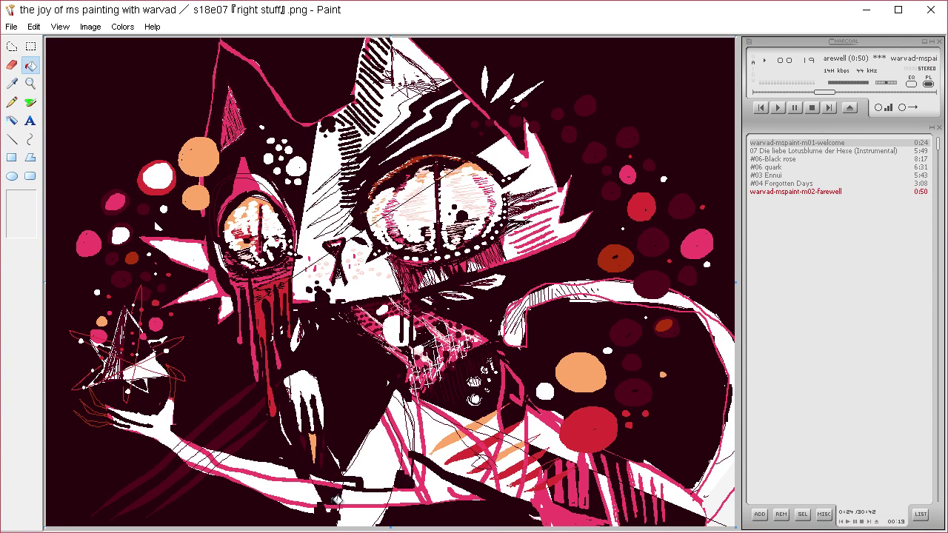